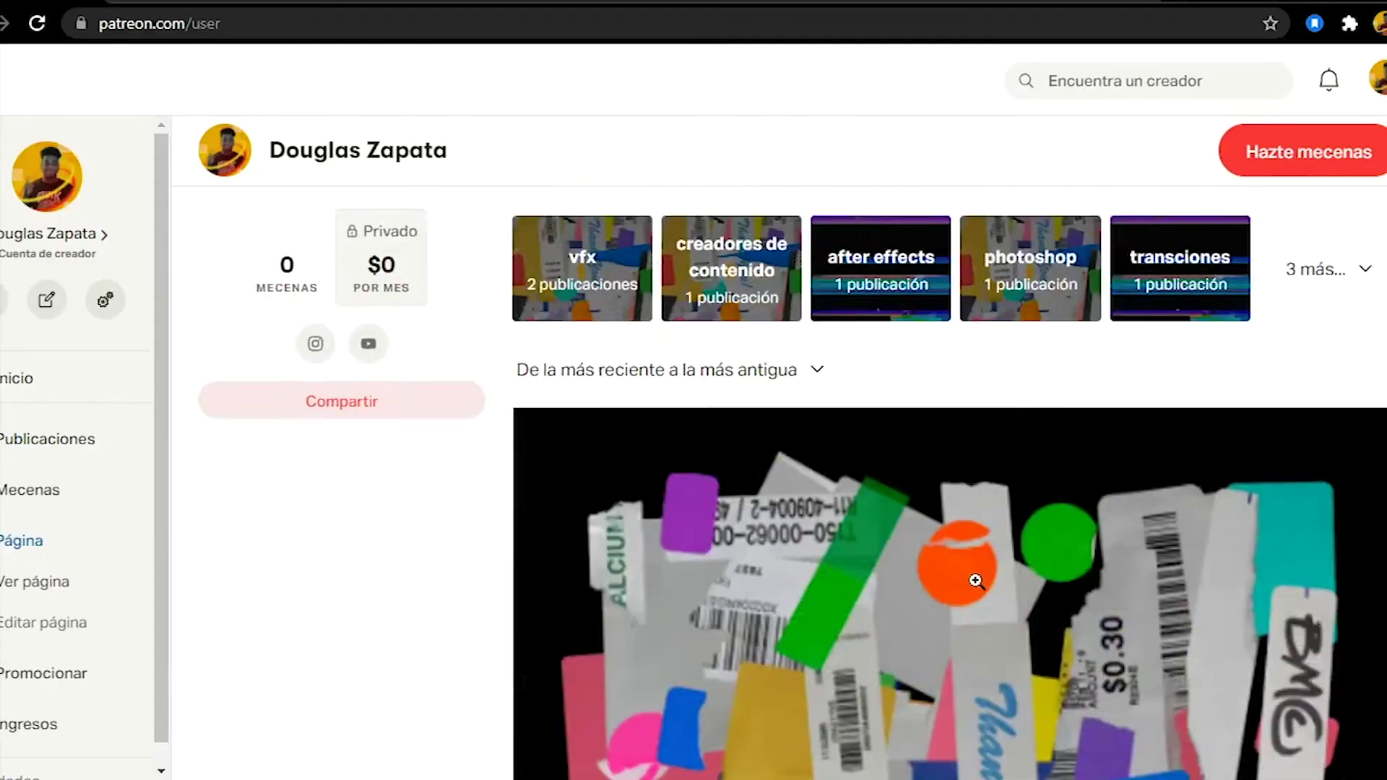
Review the Super pack stickers post on Patreon, then switch to the sticker pack folder in File Explorer
scroll(980, 582, "up", 3)
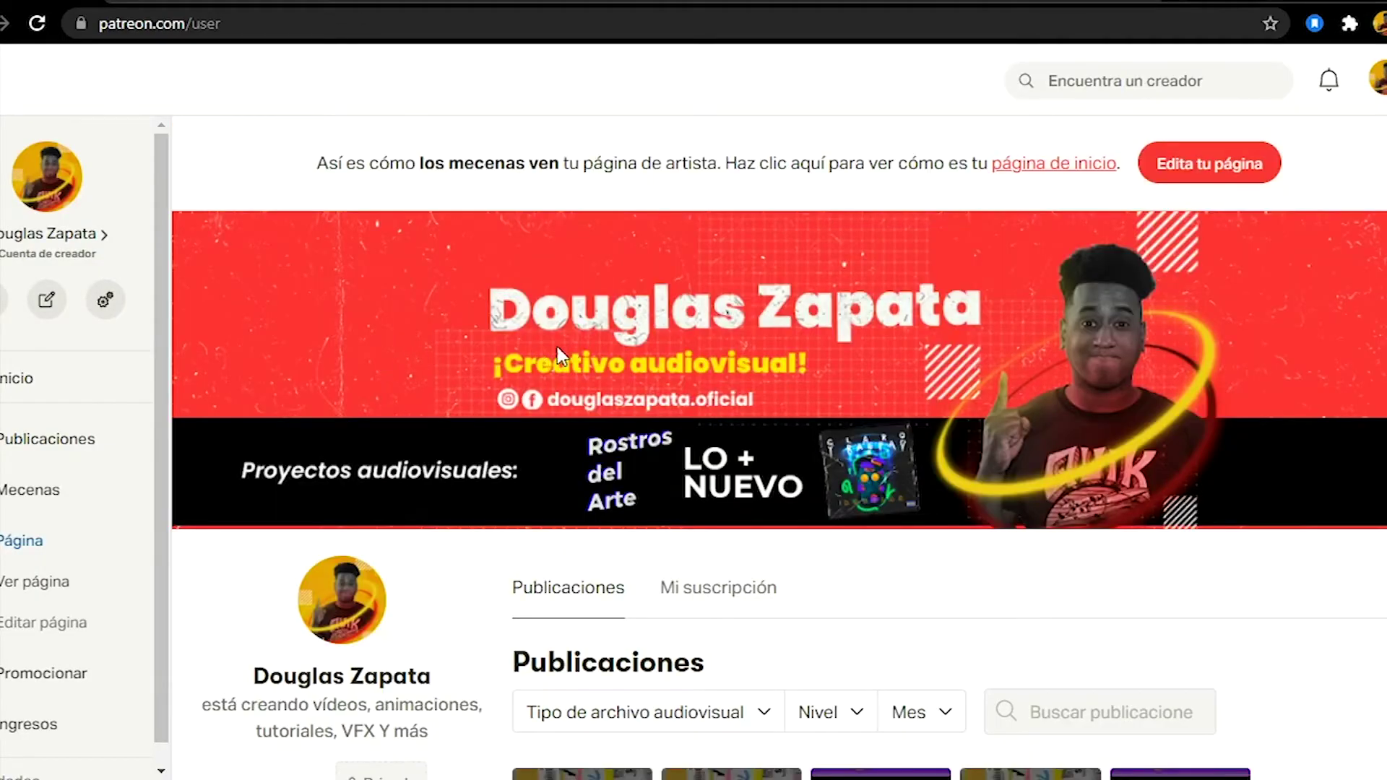
scroll(968, 361, "down", 5)
scroll(948, 378, "down", 4)
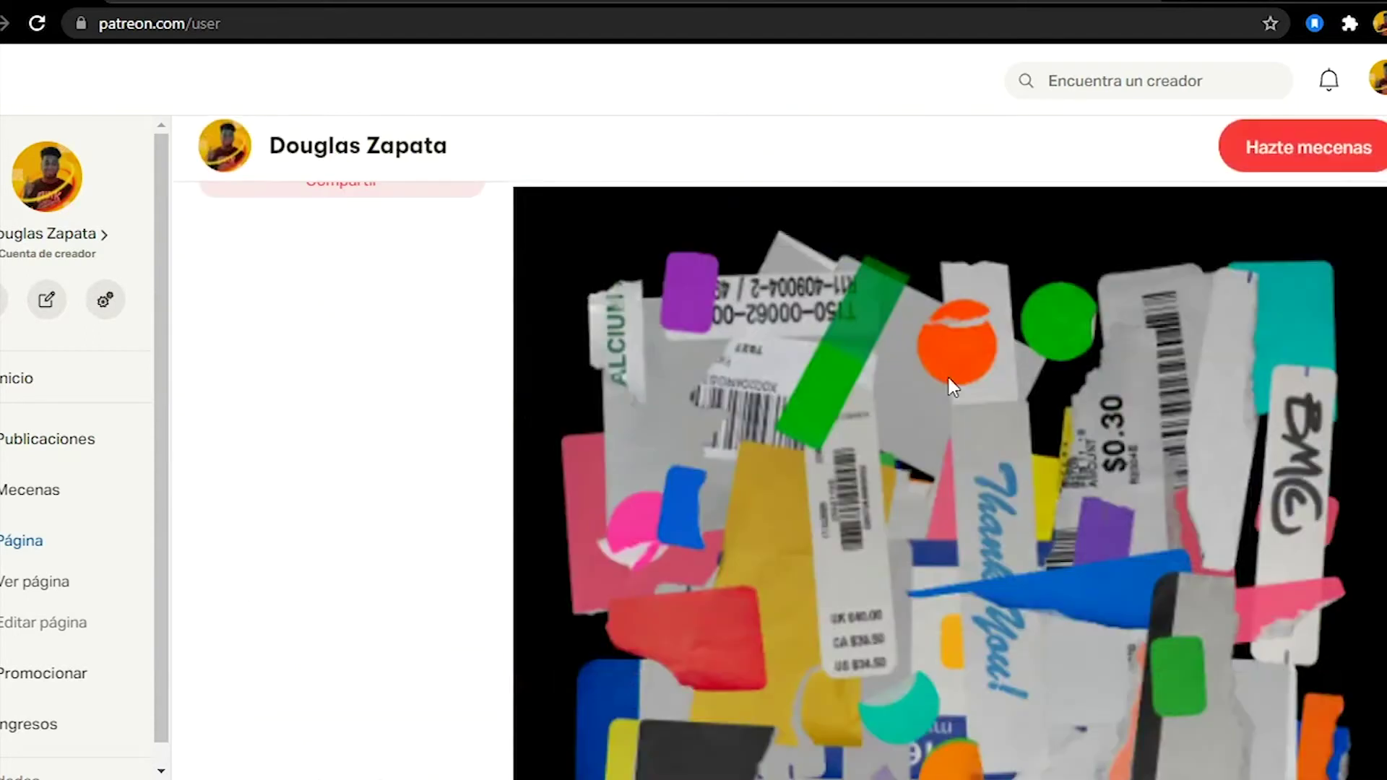
scroll(942, 392, "down", 3)
scroll(941, 392, "down", 5)
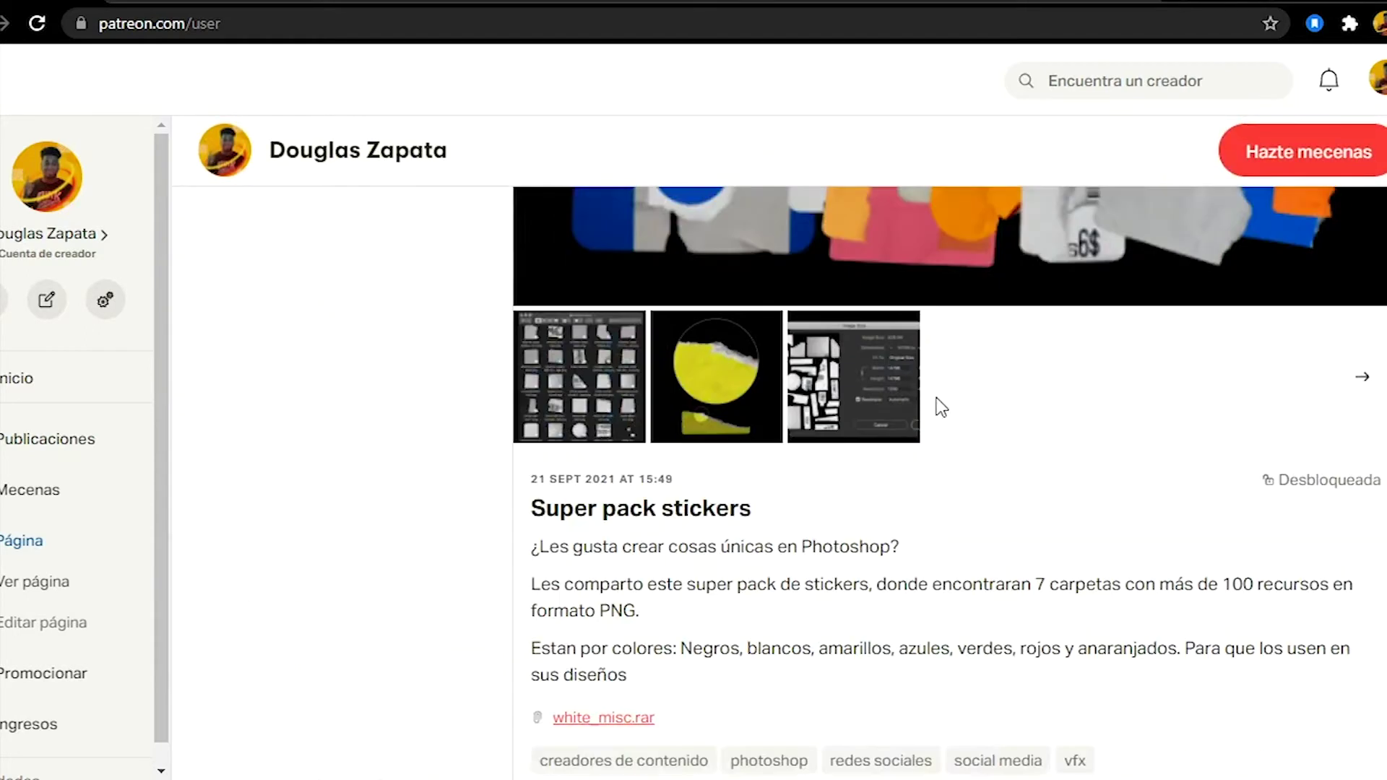
scroll(939, 412, "down", 7)
scroll(931, 440, "down", 2)
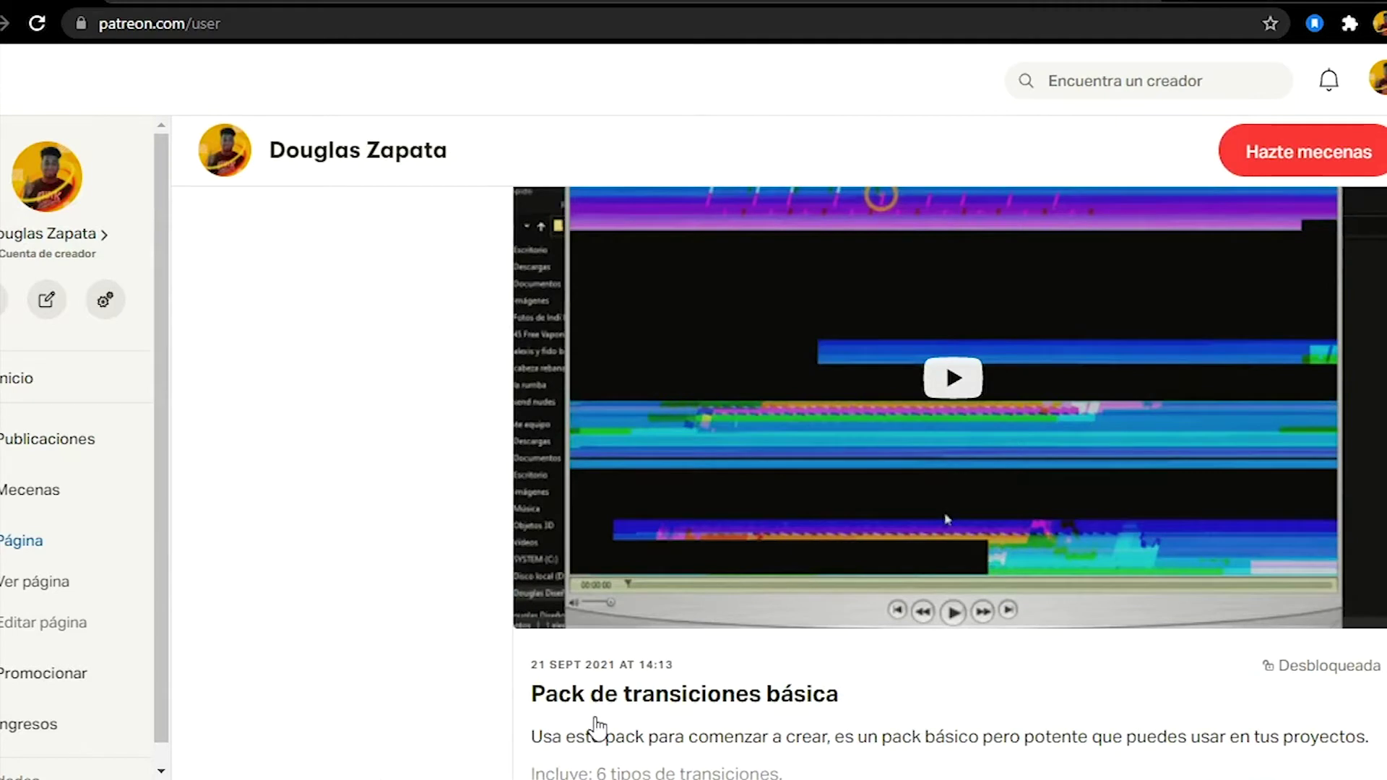
scroll(906, 686, "up", 5)
scroll(830, 654, "up", 5)
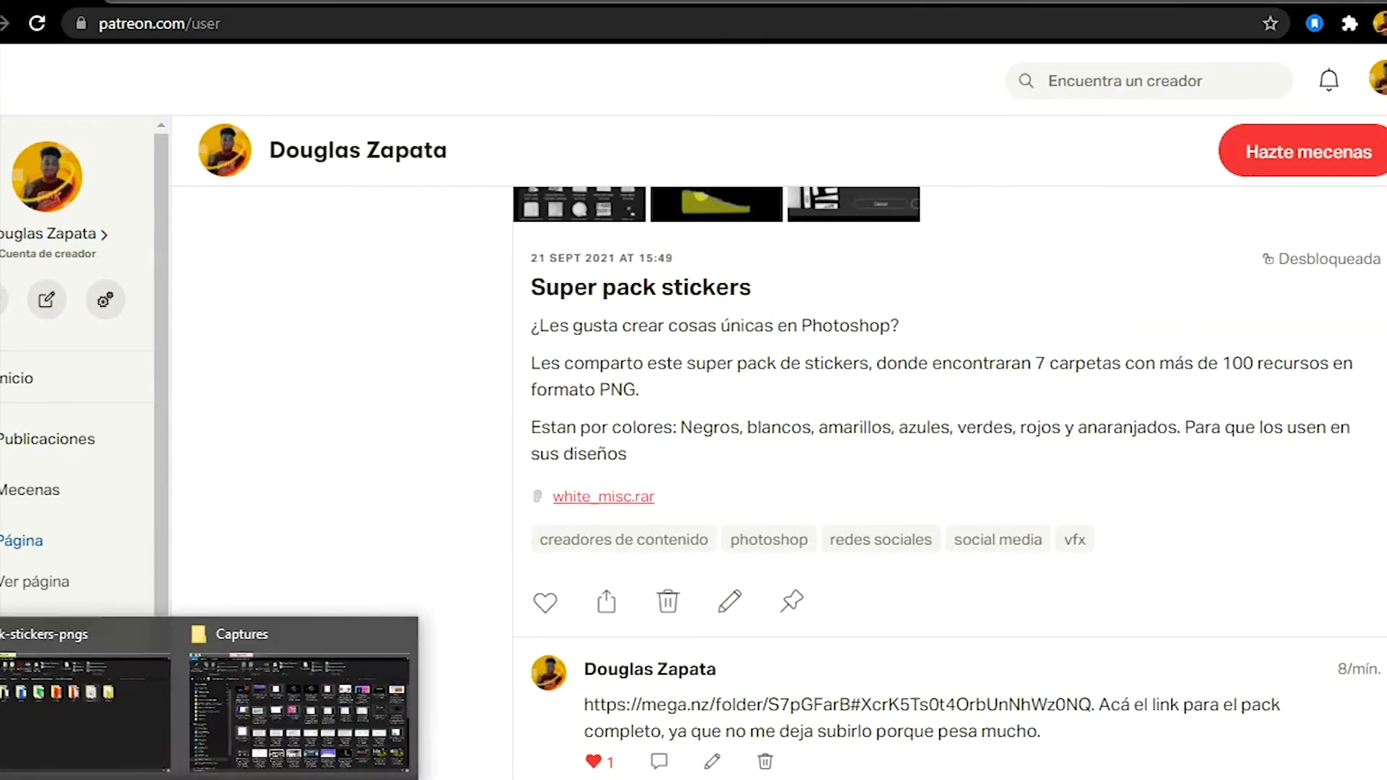
left_click(123, 722)
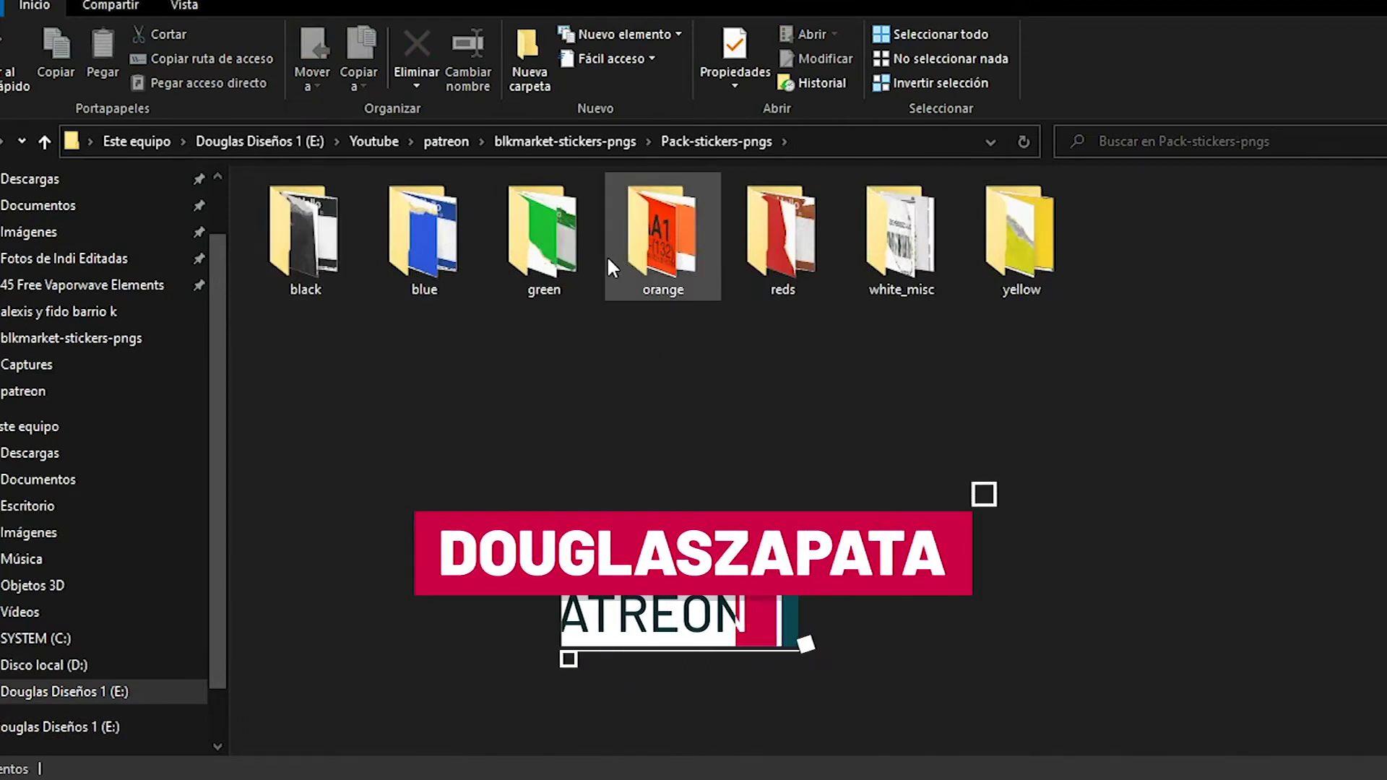
Browse the black, blue, green and orange sticker folders, returning to Pack-stickers-pngs after each
double_click(334, 231)
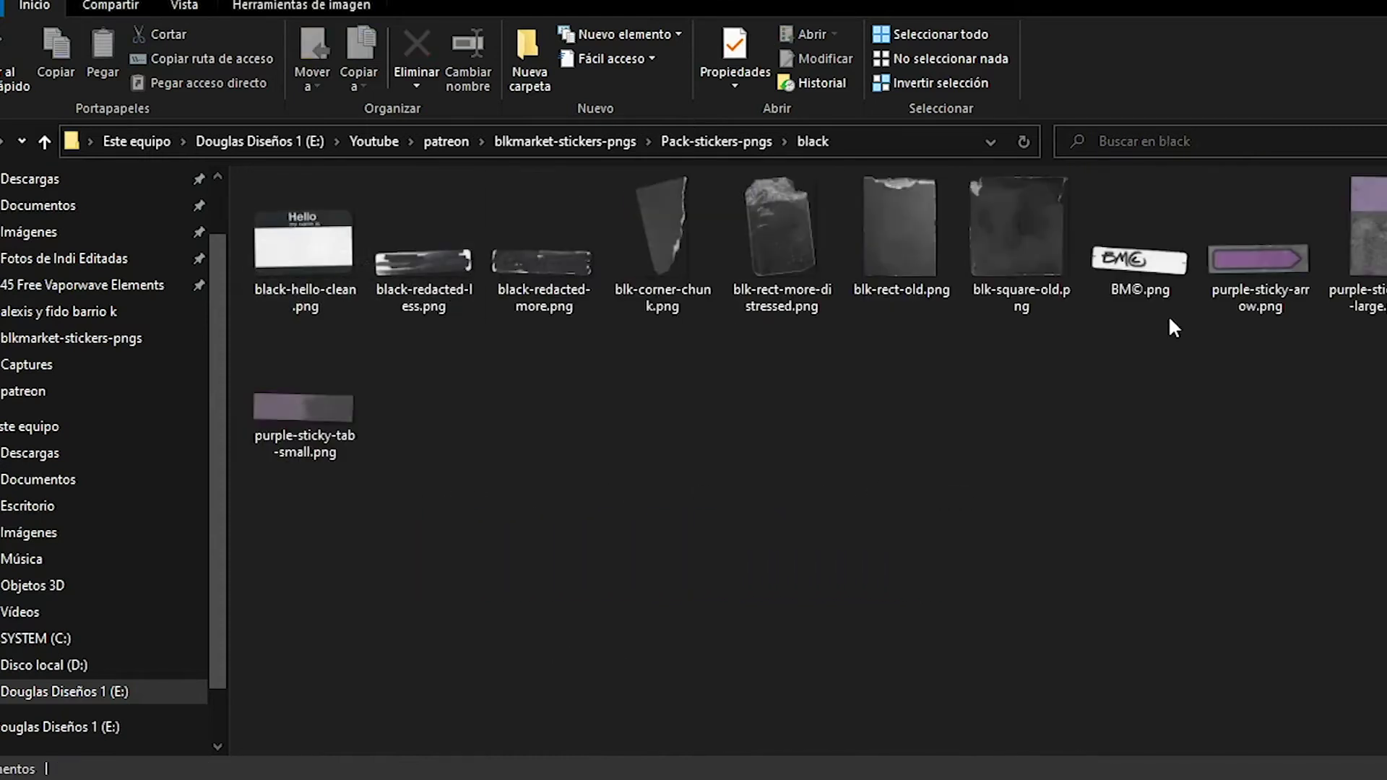
left_click(43, 142)
double_click(418, 267)
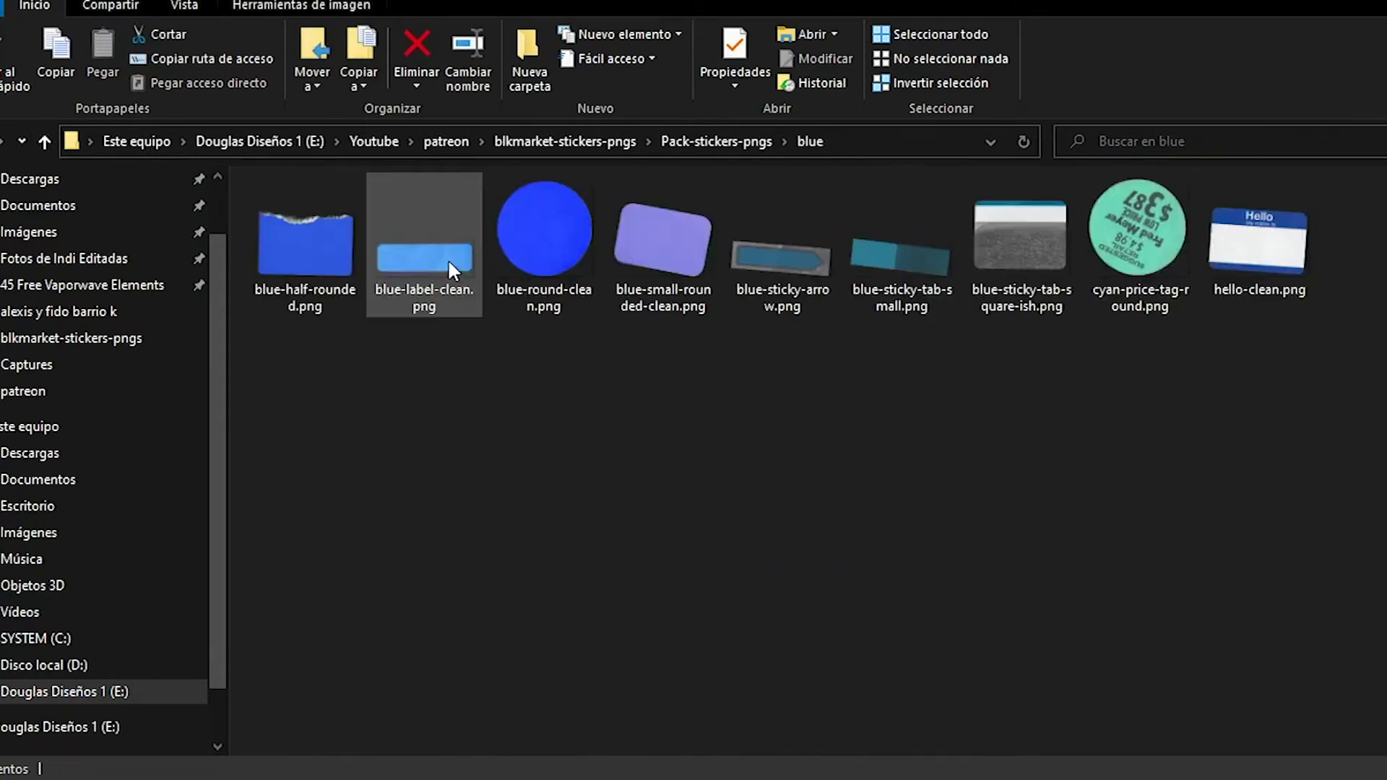
left_click(43, 143)
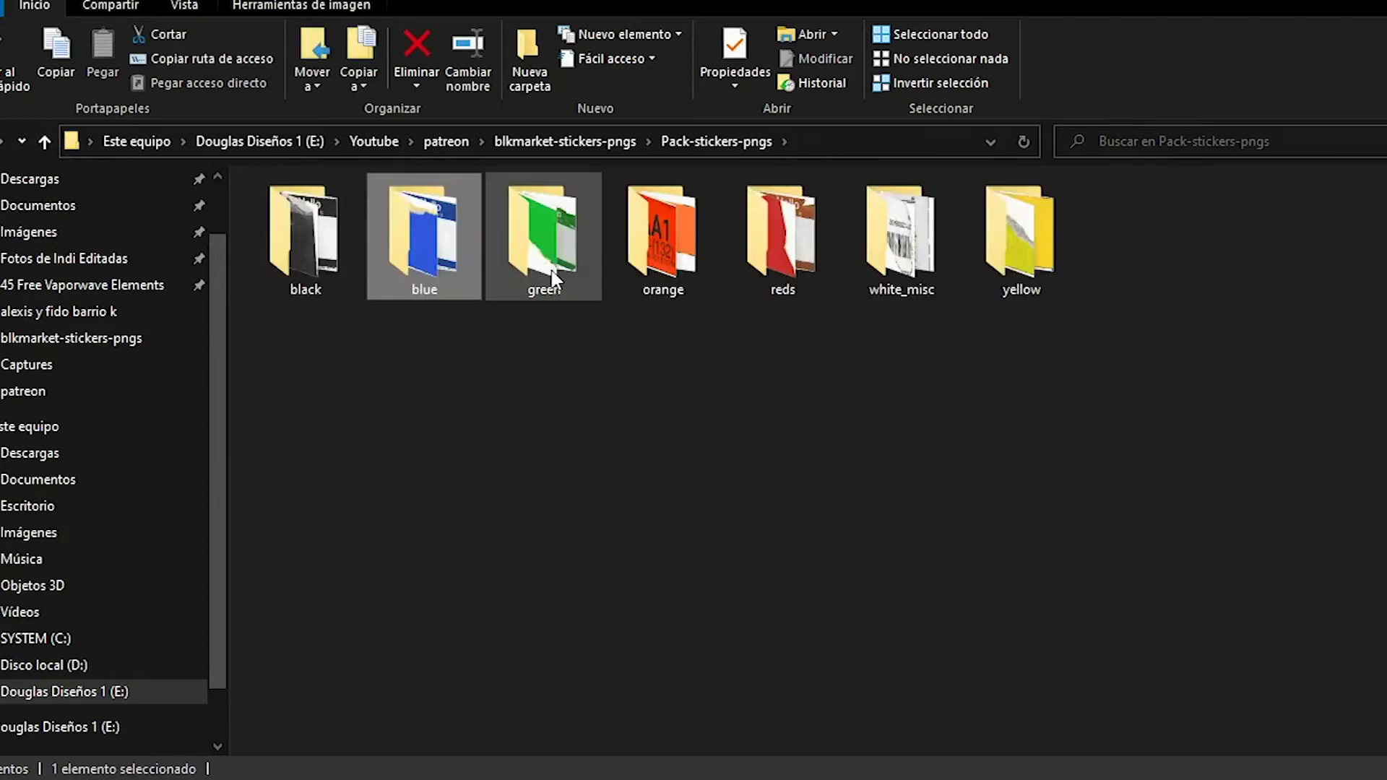
double_click(543, 233)
left_click(43, 142)
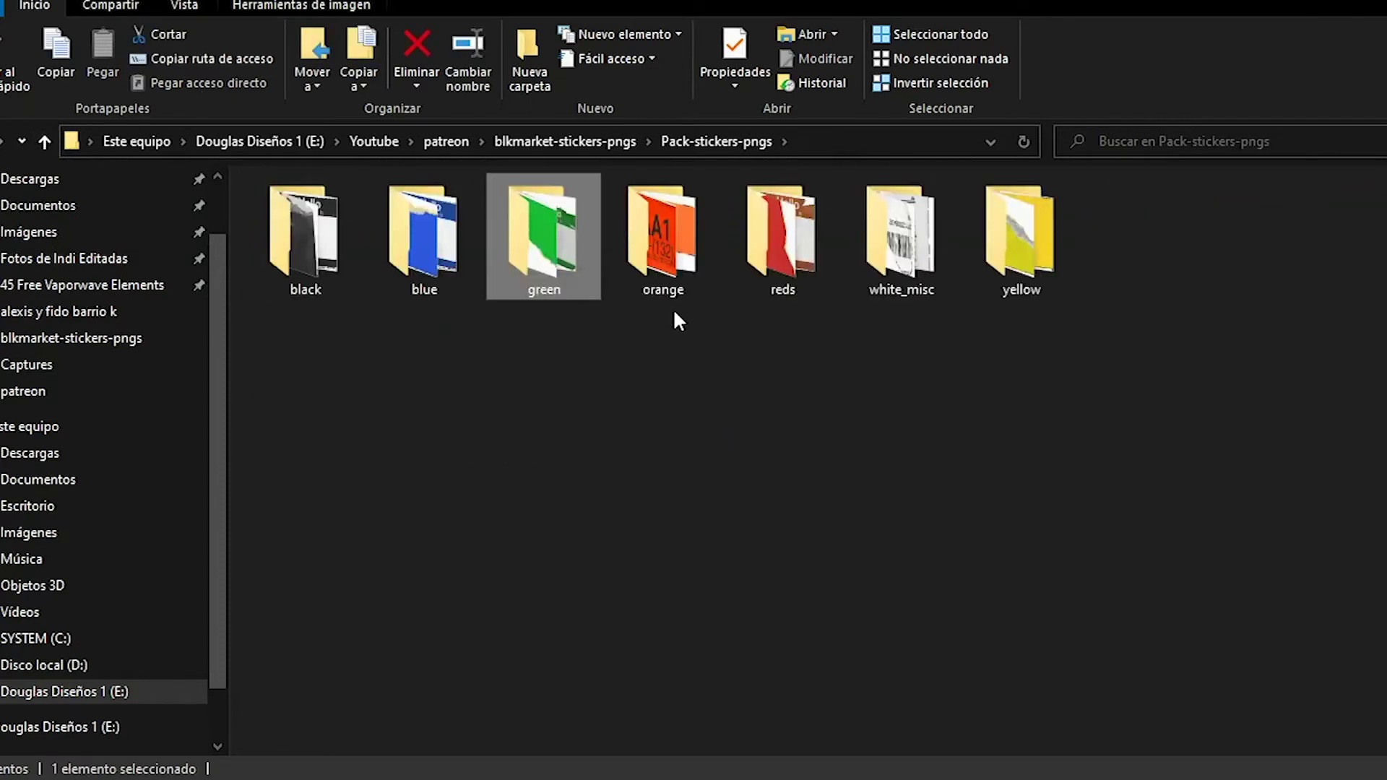
double_click(660, 238)
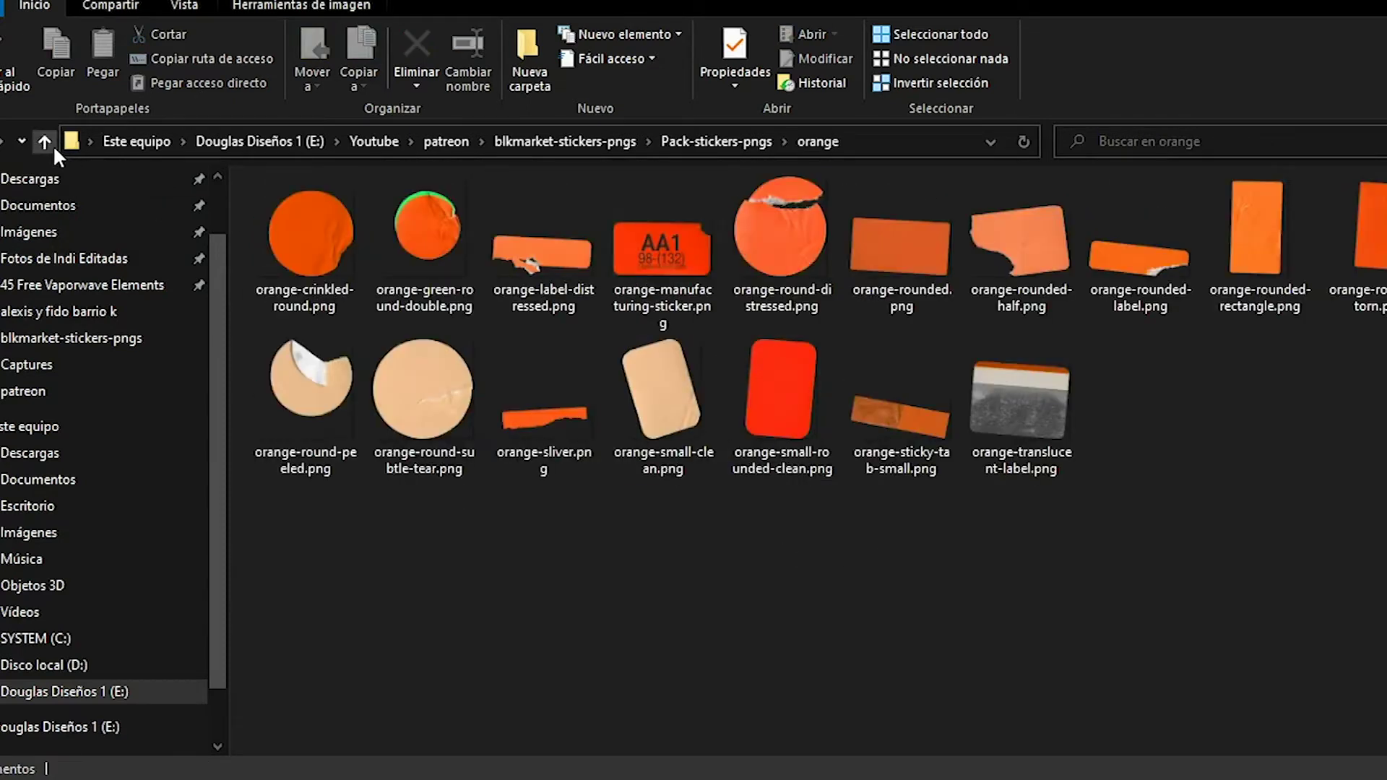
left_click(43, 143)
Browse the reds, white_misc and yellow sticker folders, returning to Pack-stickers-pngs after each
double_click(782, 238)
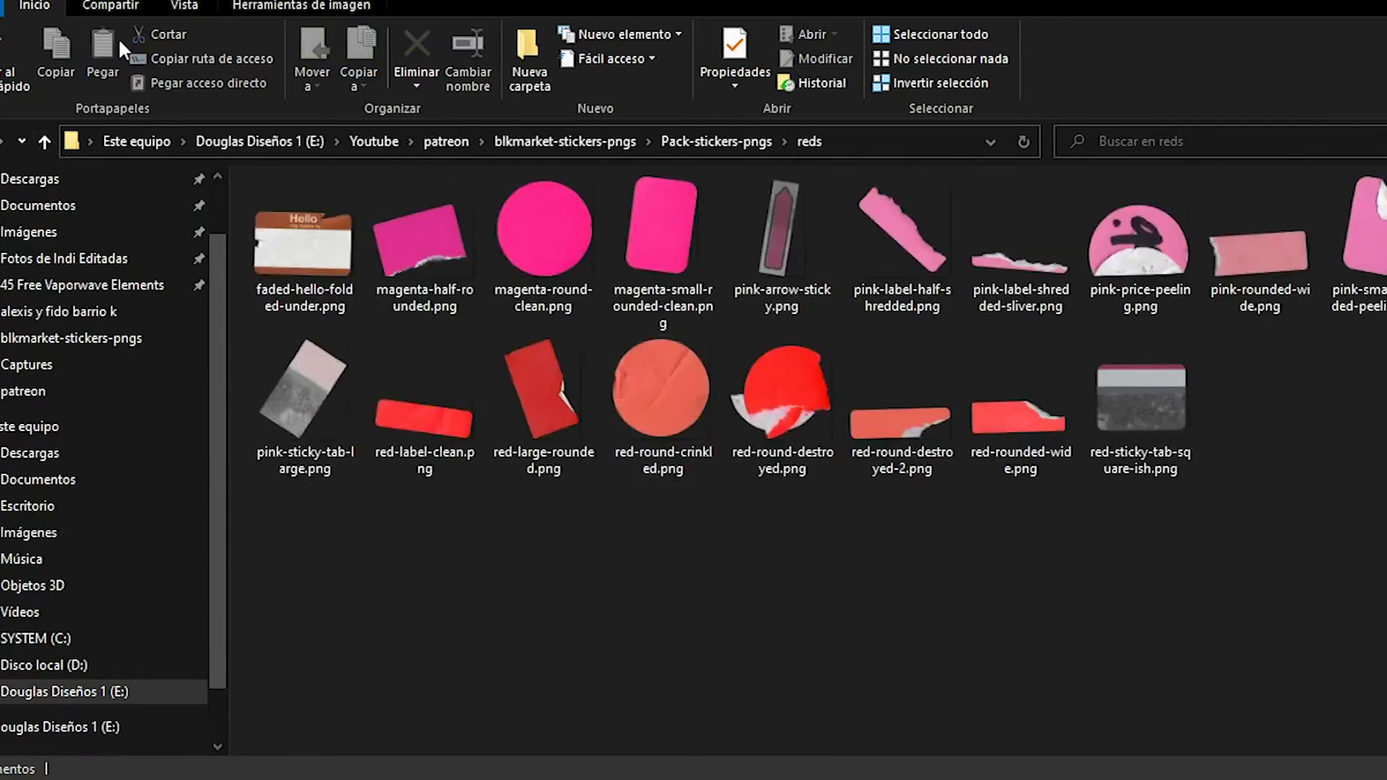
left_click(41, 143)
double_click(865, 255)
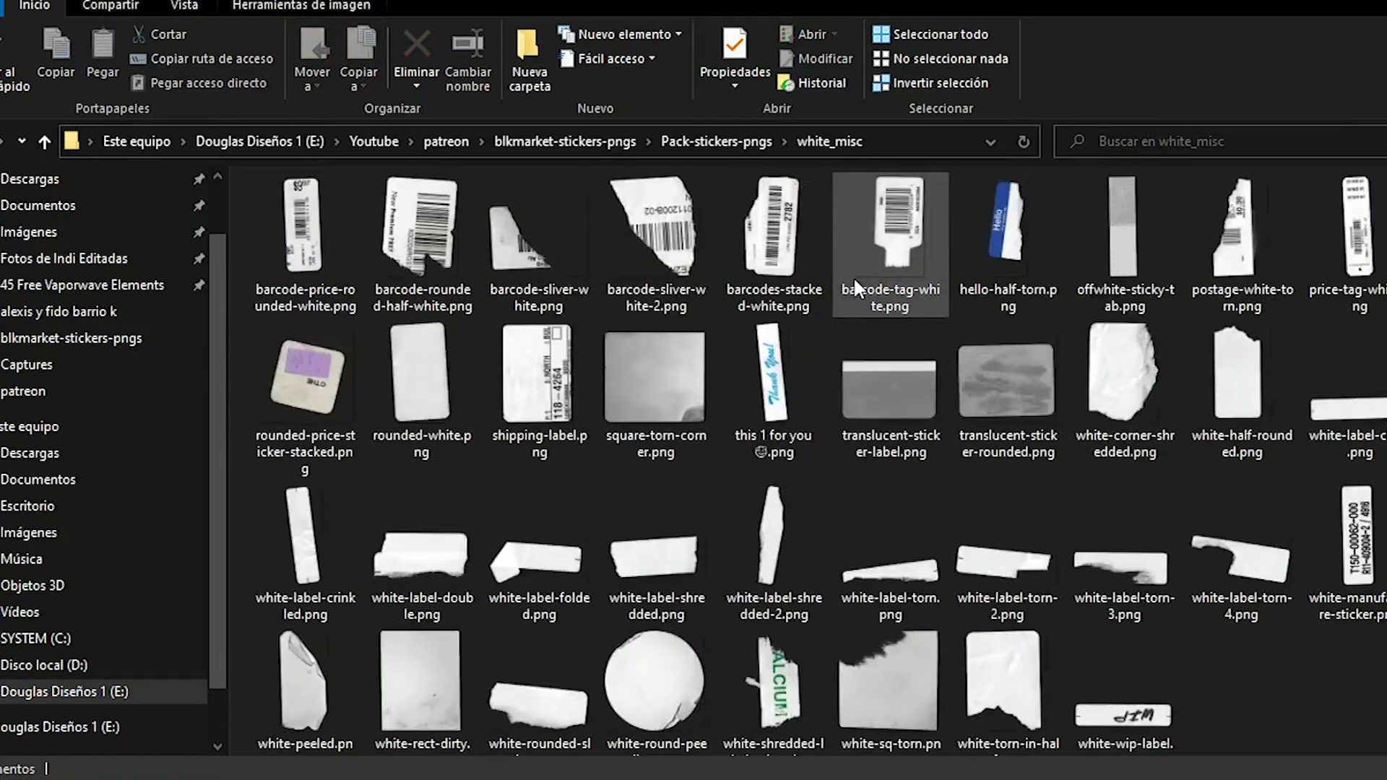
left_click(44, 142)
key("y")
key("Return")
left_click(45, 143)
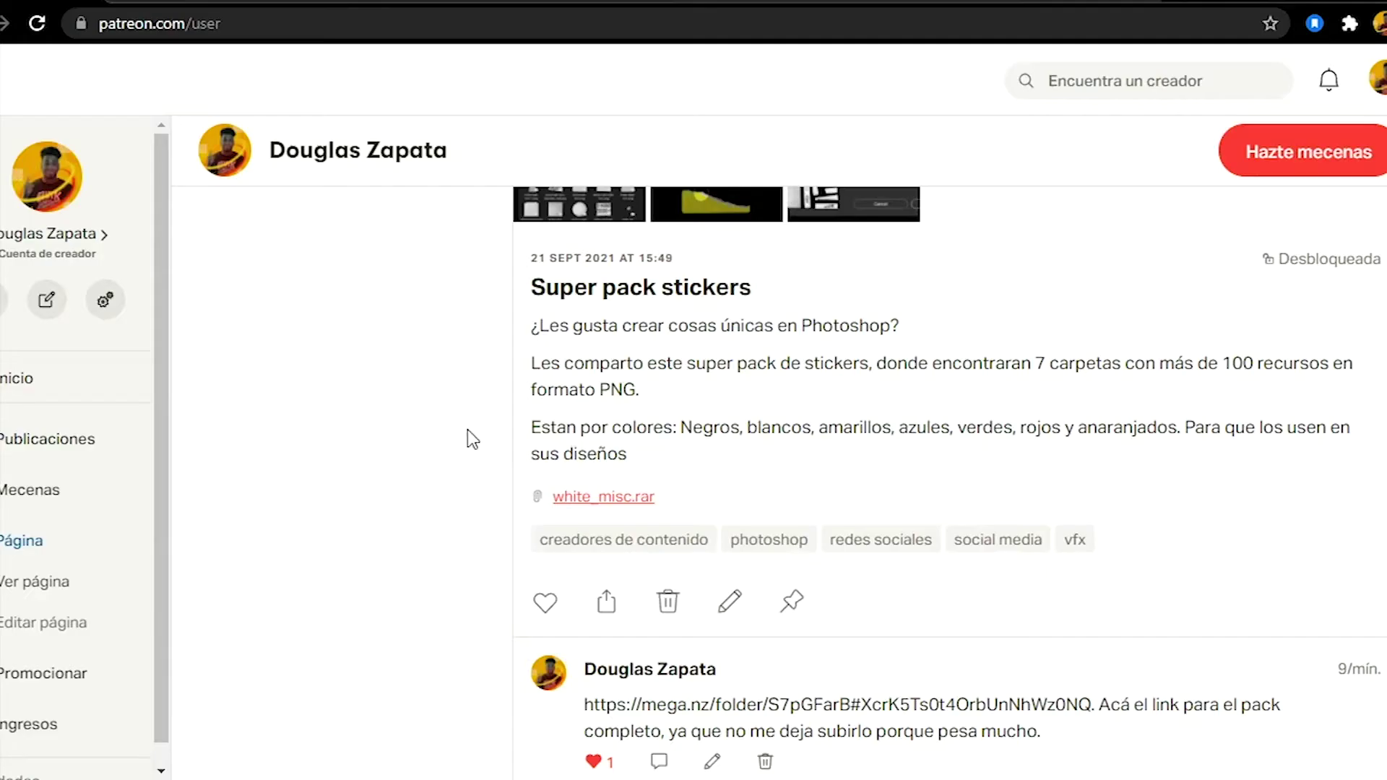
Scroll up and down through the creator's Patreon page
scroll(506, 463, "up", 5)
scroll(568, 495, "up", 8)
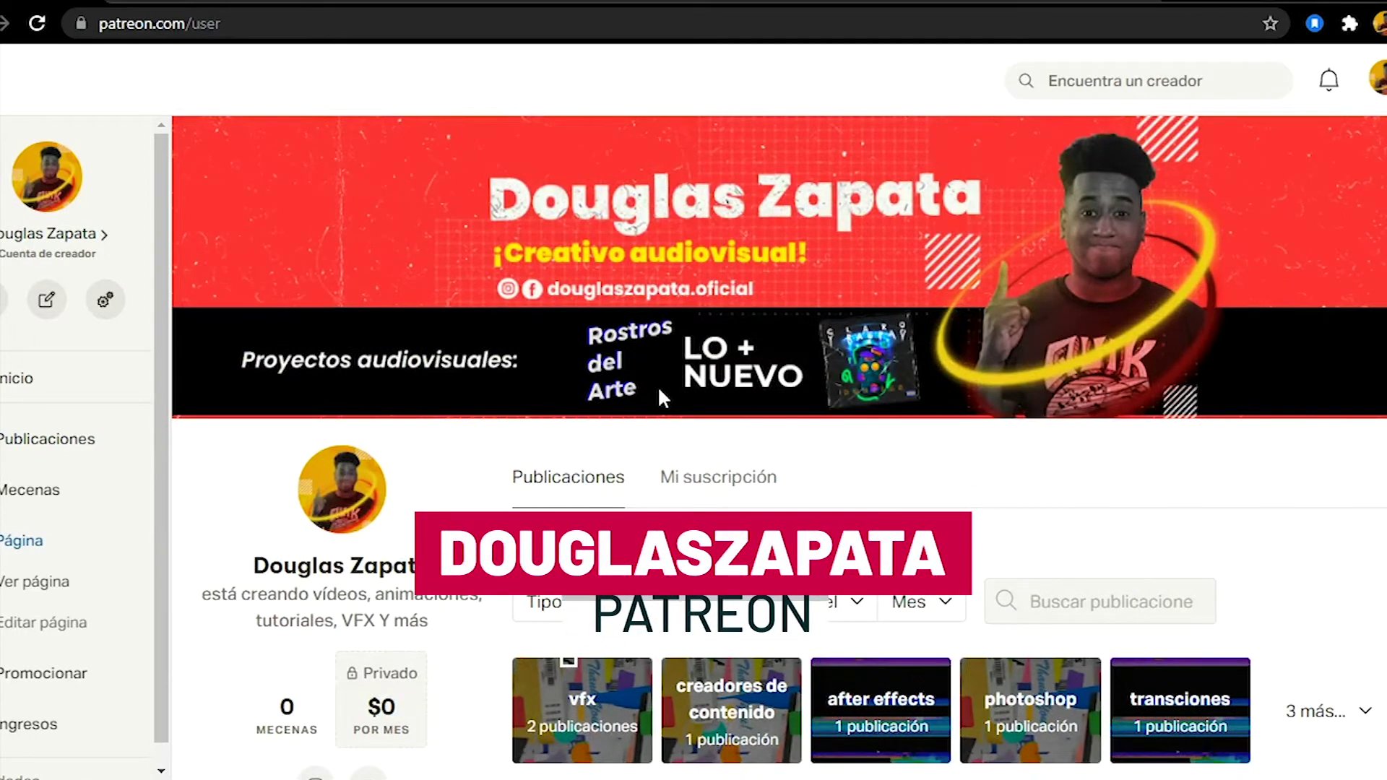
scroll(737, 338, "down", 5)
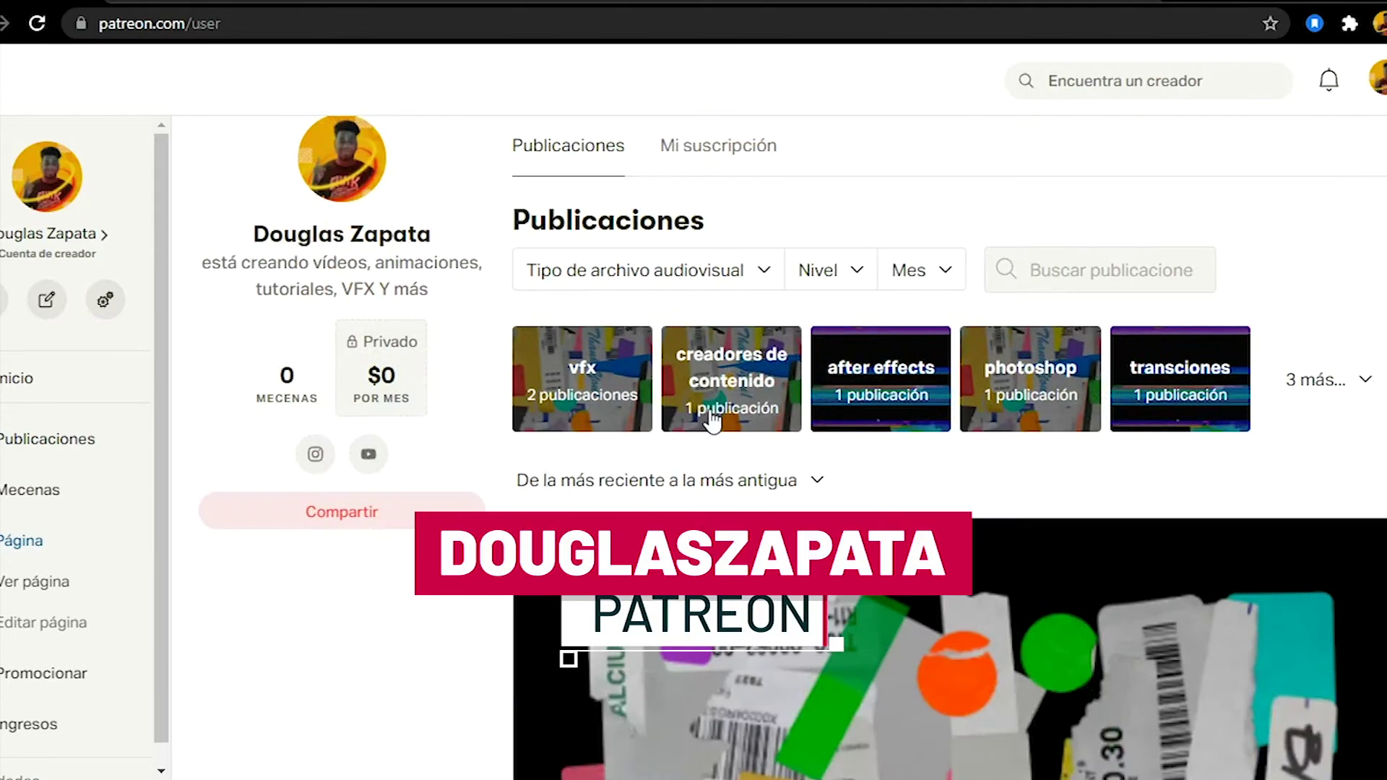
scroll(715, 523, "up", 5)
scroll(715, 523, "up", 2)
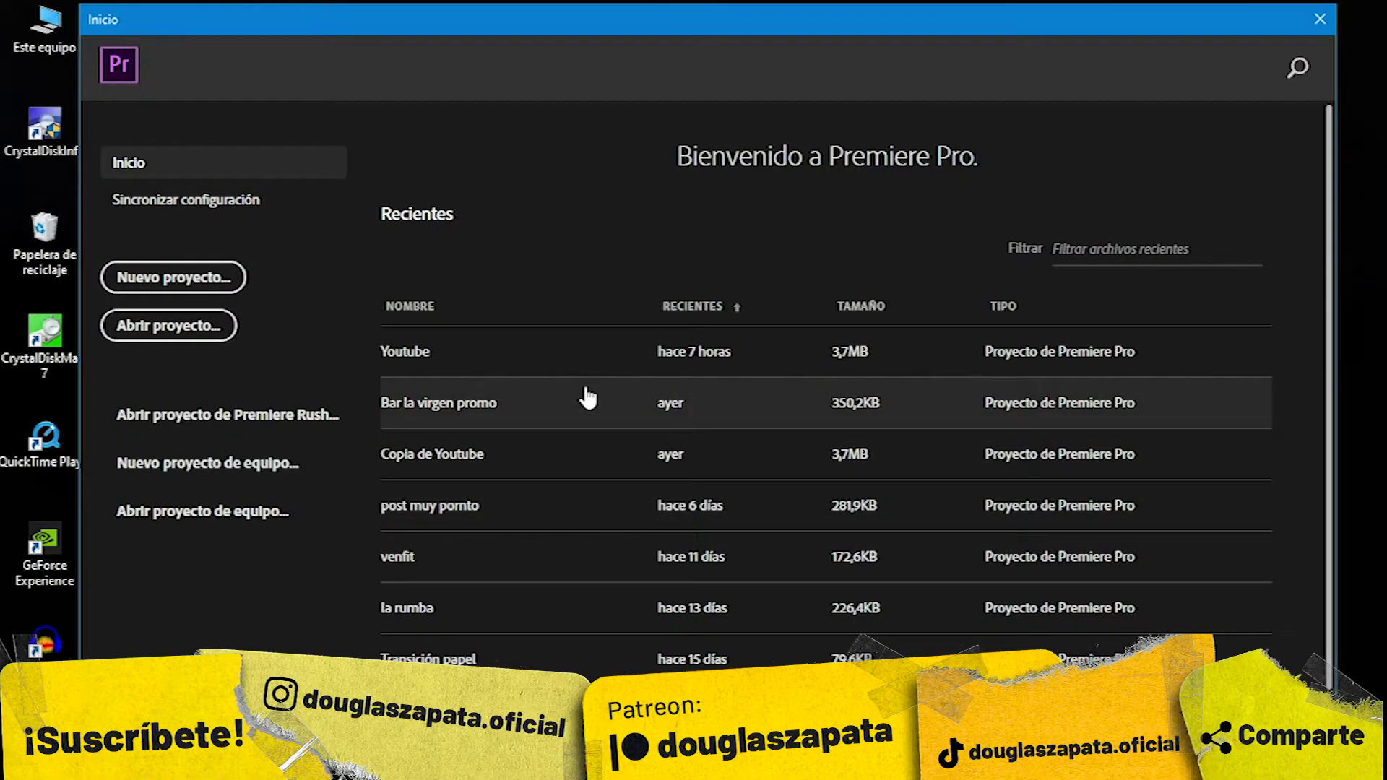
Open the Youtube project from Recientes and cancel relinking its missing media
left_click(449, 361)
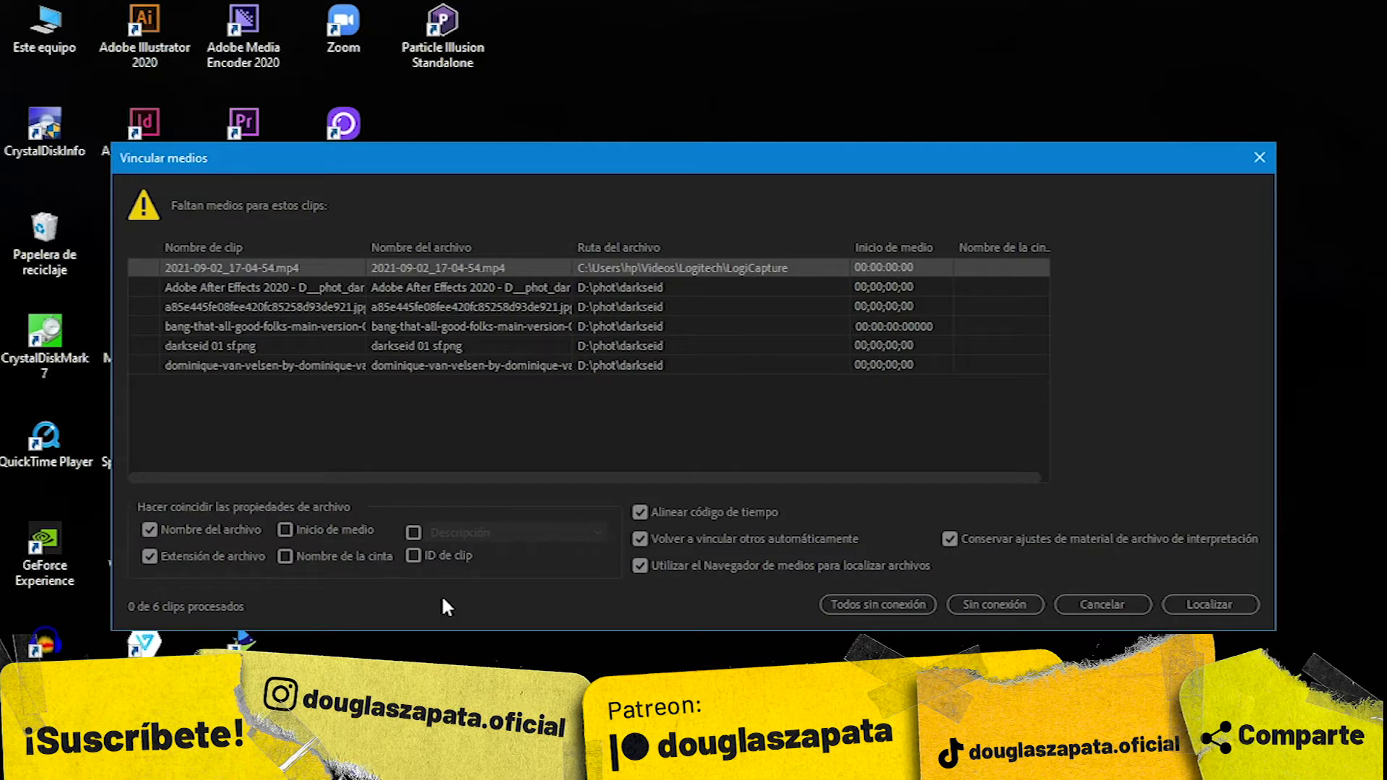
left_click(1106, 597)
type("multicamra")
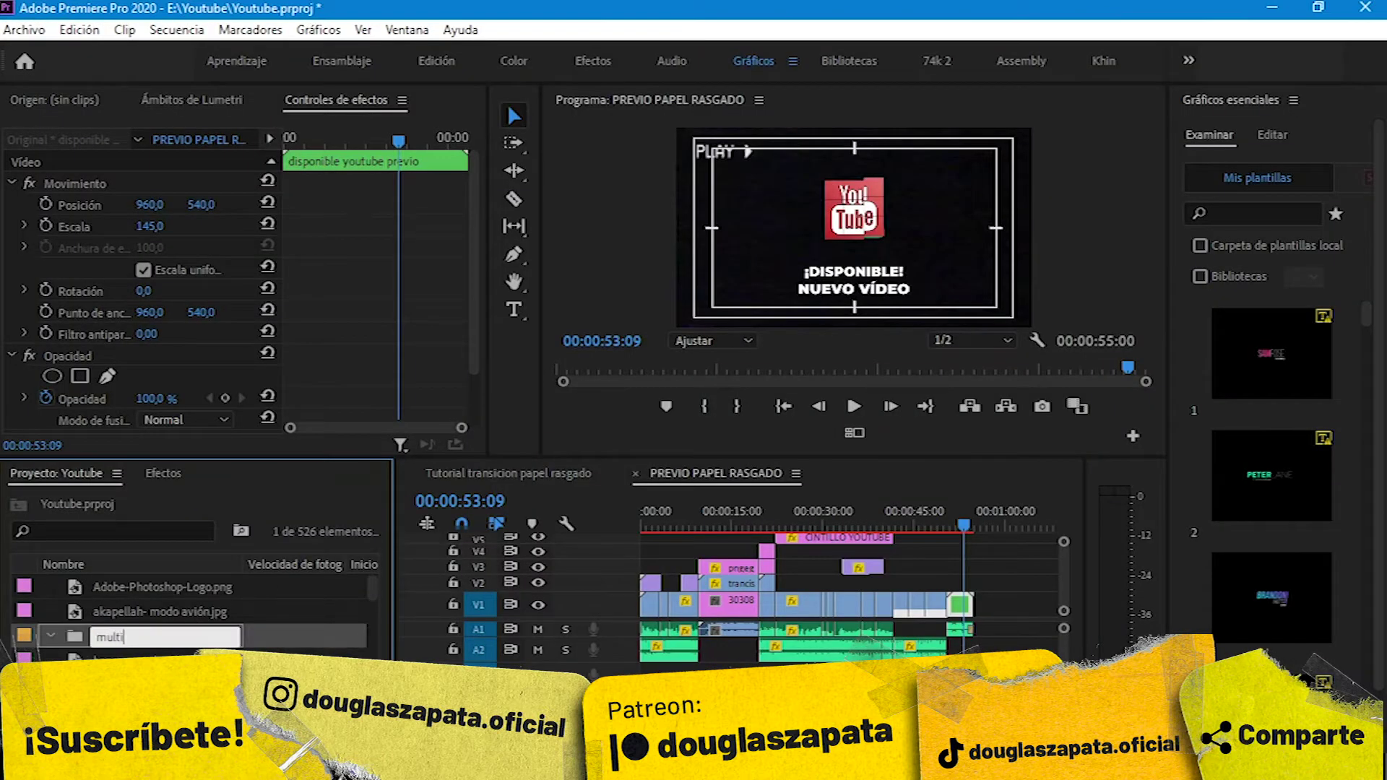
Confirm the multicamra bin name, open the bin, and bring up the tutorial video folder
key("Return")
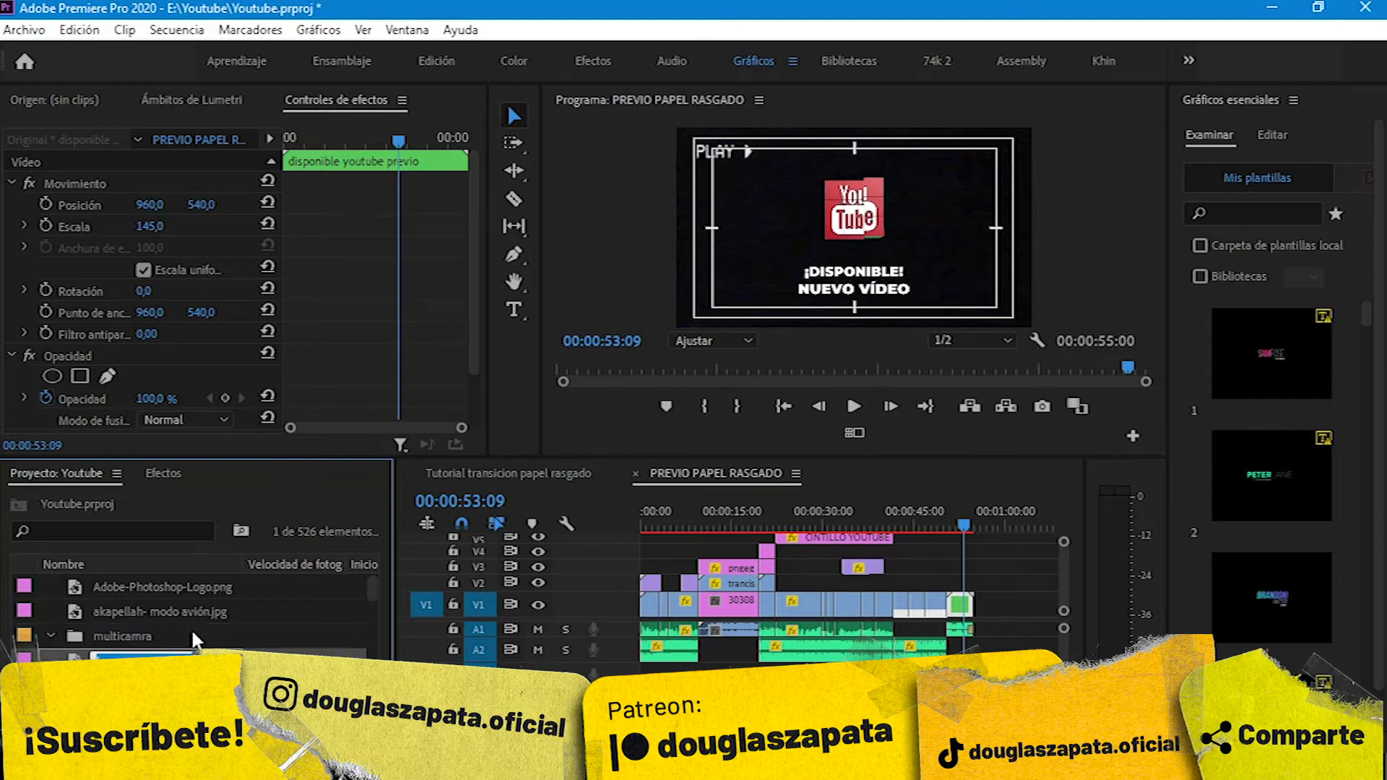
double_click(136, 633)
key("alt+Tab")
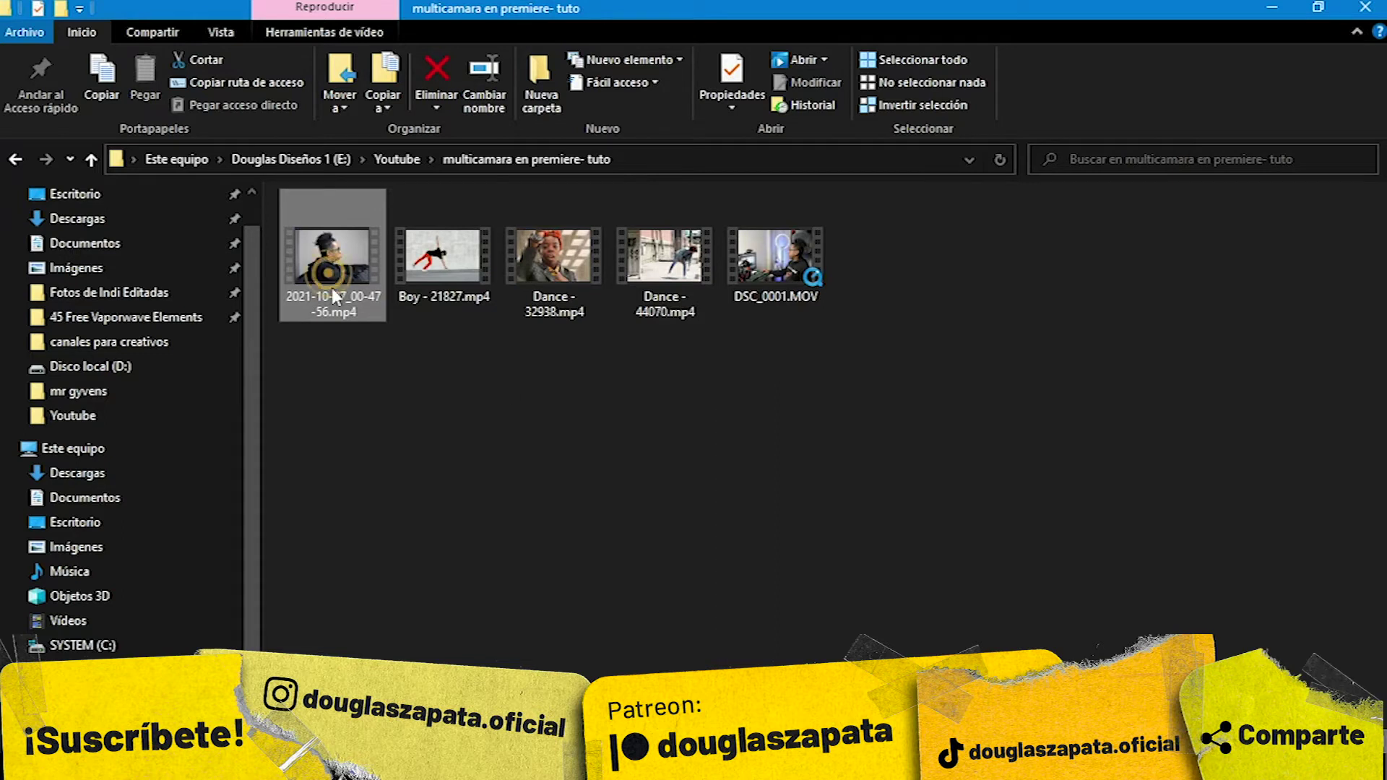
Import DSC_0001.MOV and 2021-10-07_00-47-56.mp4 into the bin, accepting the font warnings
mouse_move(765, 272)
left_mouse_down()
mouse_move(359, 651)
mouse_move(361, 766)
mouse_move(253, 625)
mouse_move(278, 635)
left_mouse_up()
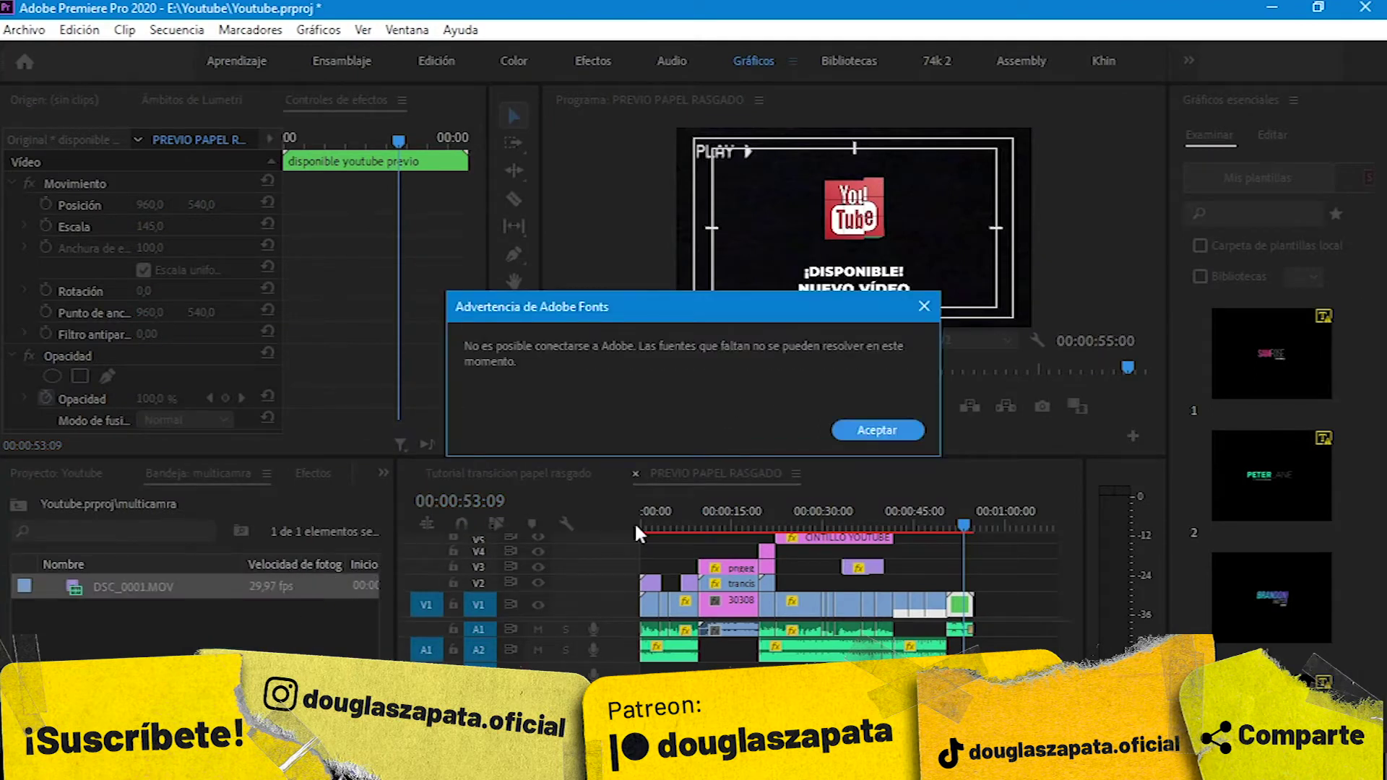
left_click(873, 432)
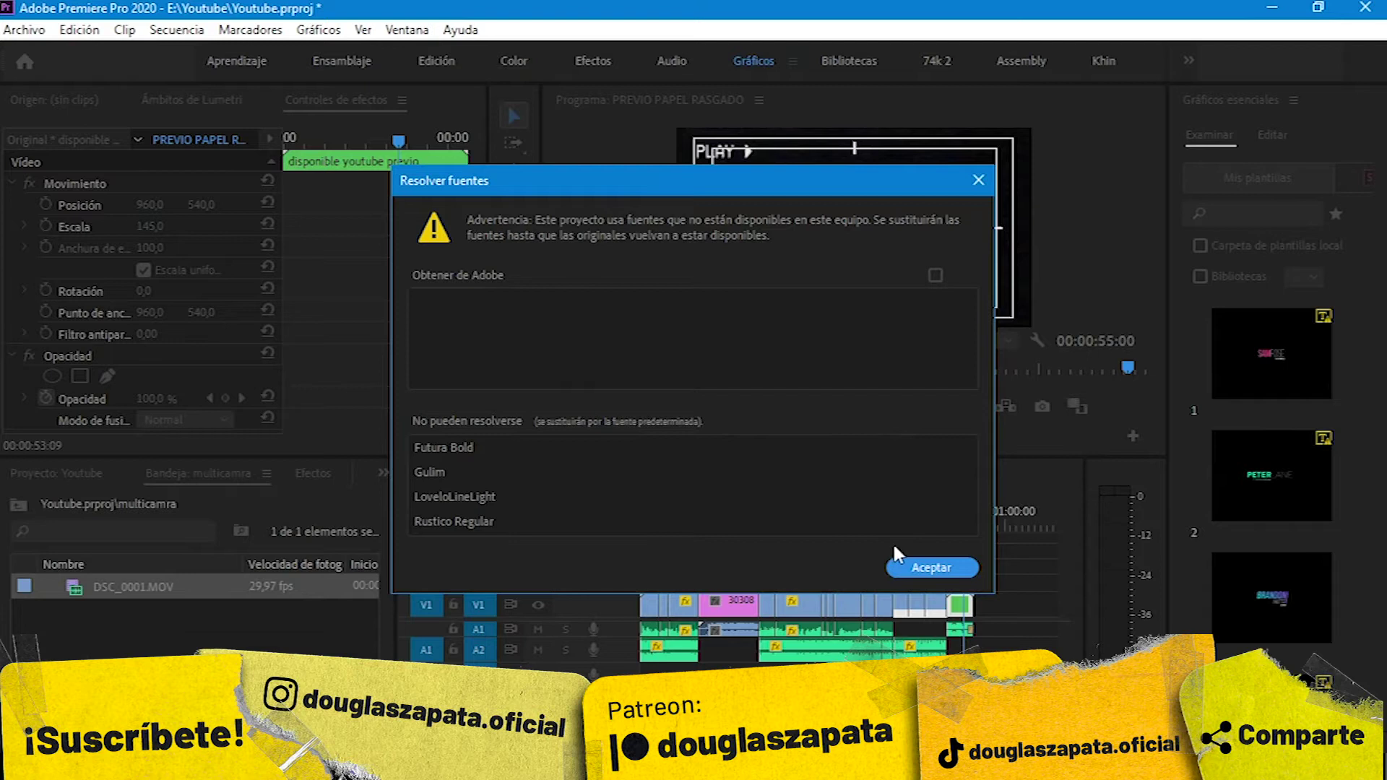
left_click(910, 564)
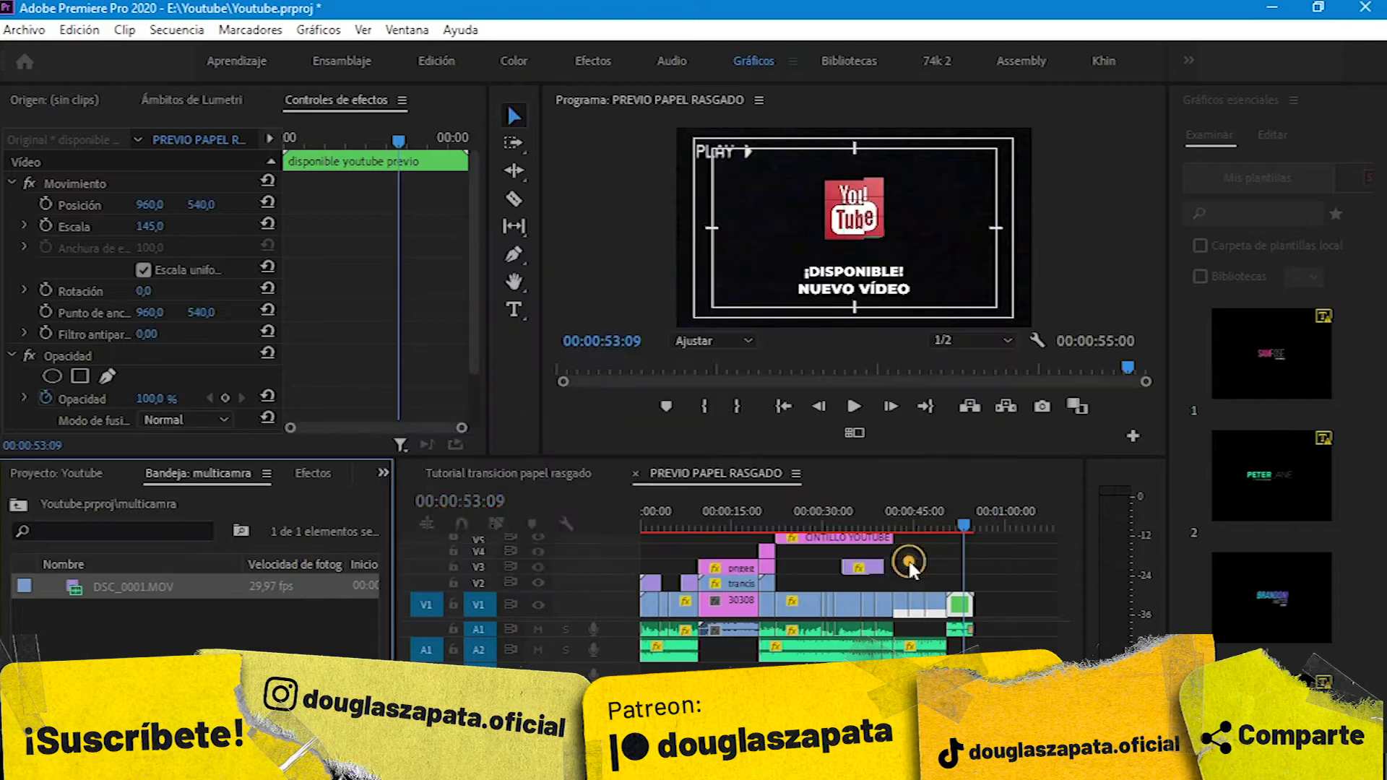
left_click(170, 630)
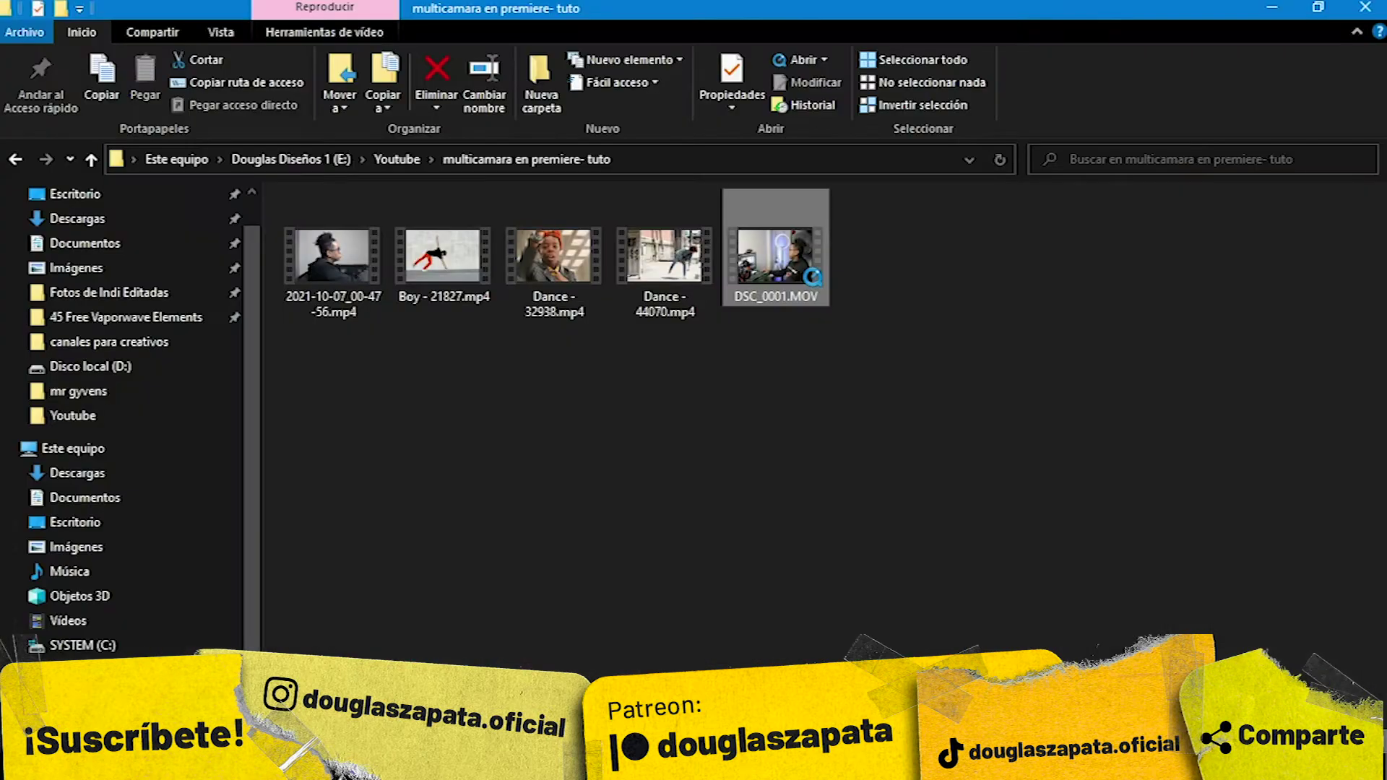
mouse_move(360, 275)
left_mouse_down()
mouse_move(289, 621)
mouse_move(289, 722)
mouse_move(186, 653)
left_mouse_up()
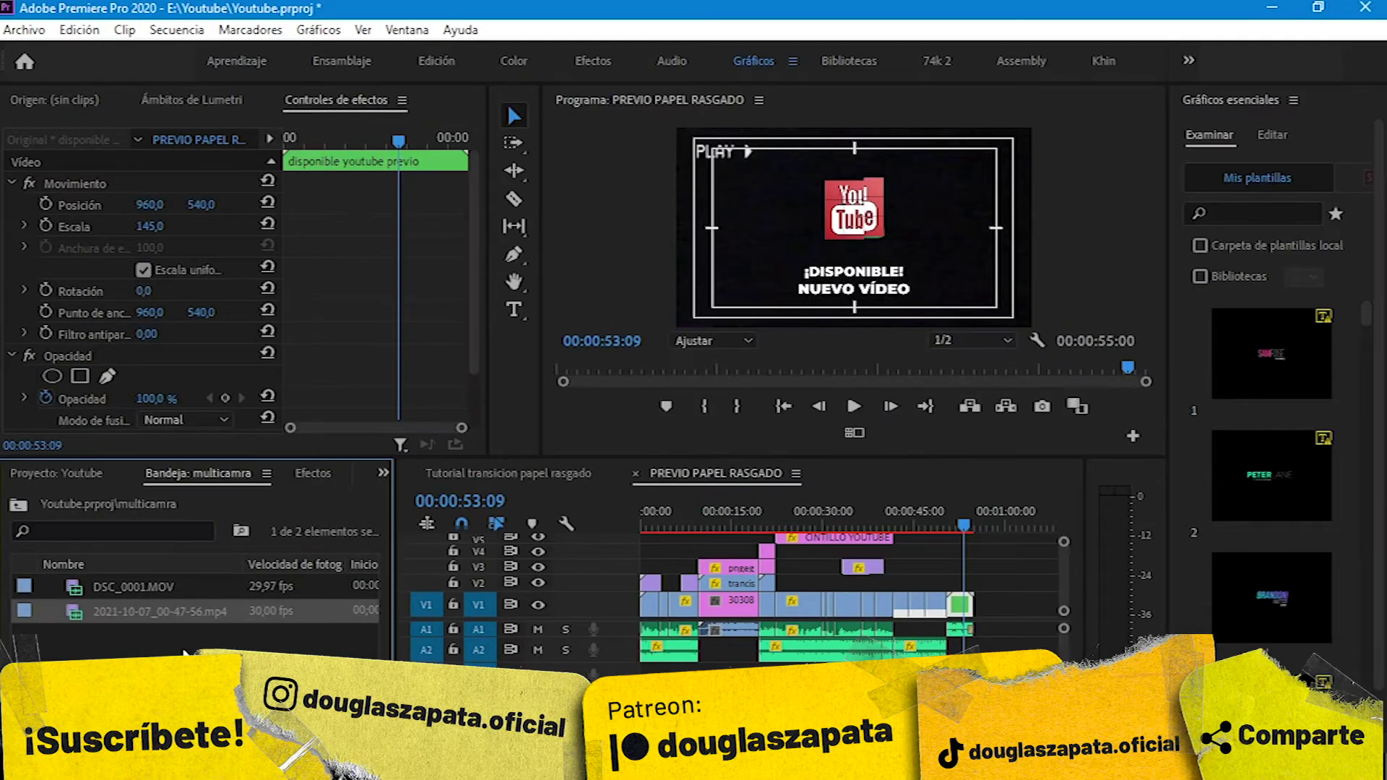
Preview DSC_0001.MOV and then 2021-10-07_00-47-56.mp4 in the Source monitor by scrubbing each
double_click(74, 590)
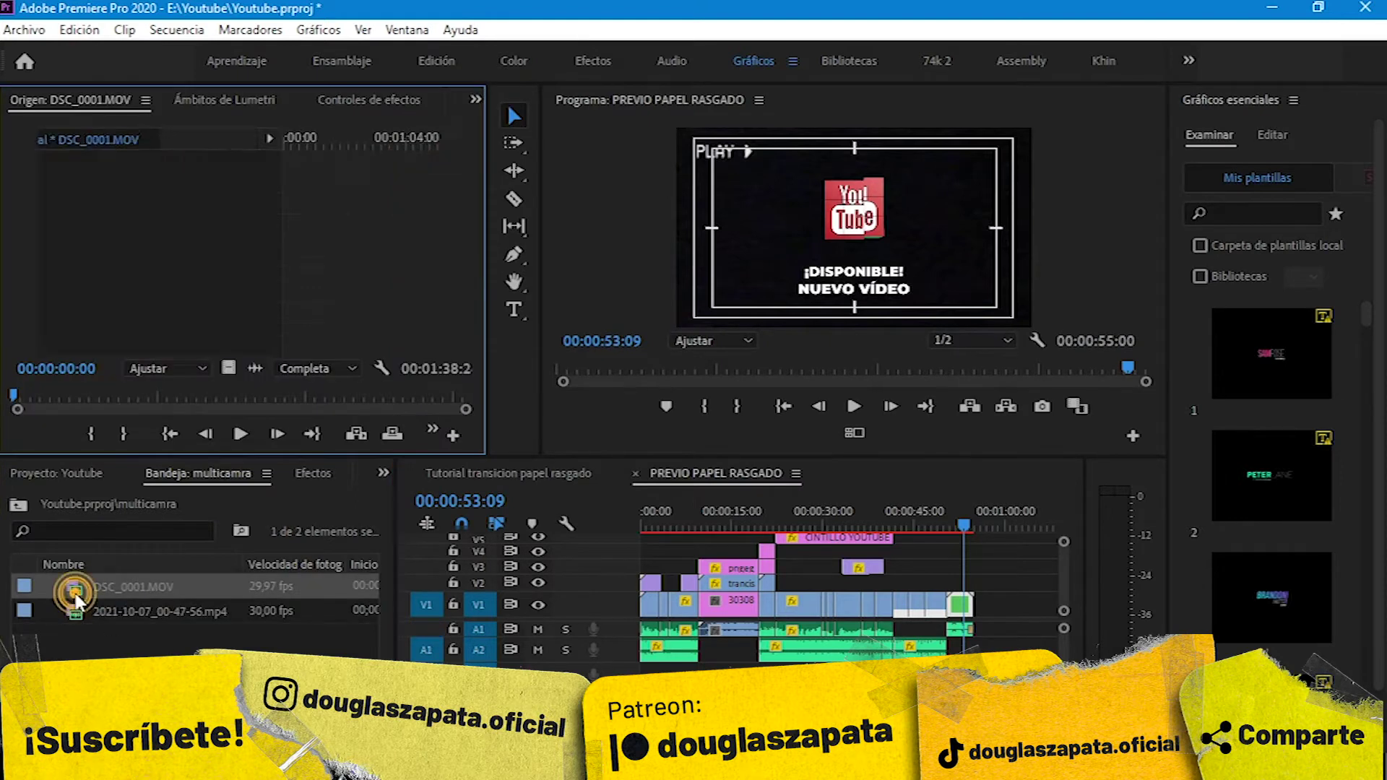
left_click_drag(13, 396, 171, 398)
left_click_drag(225, 393, 150, 428)
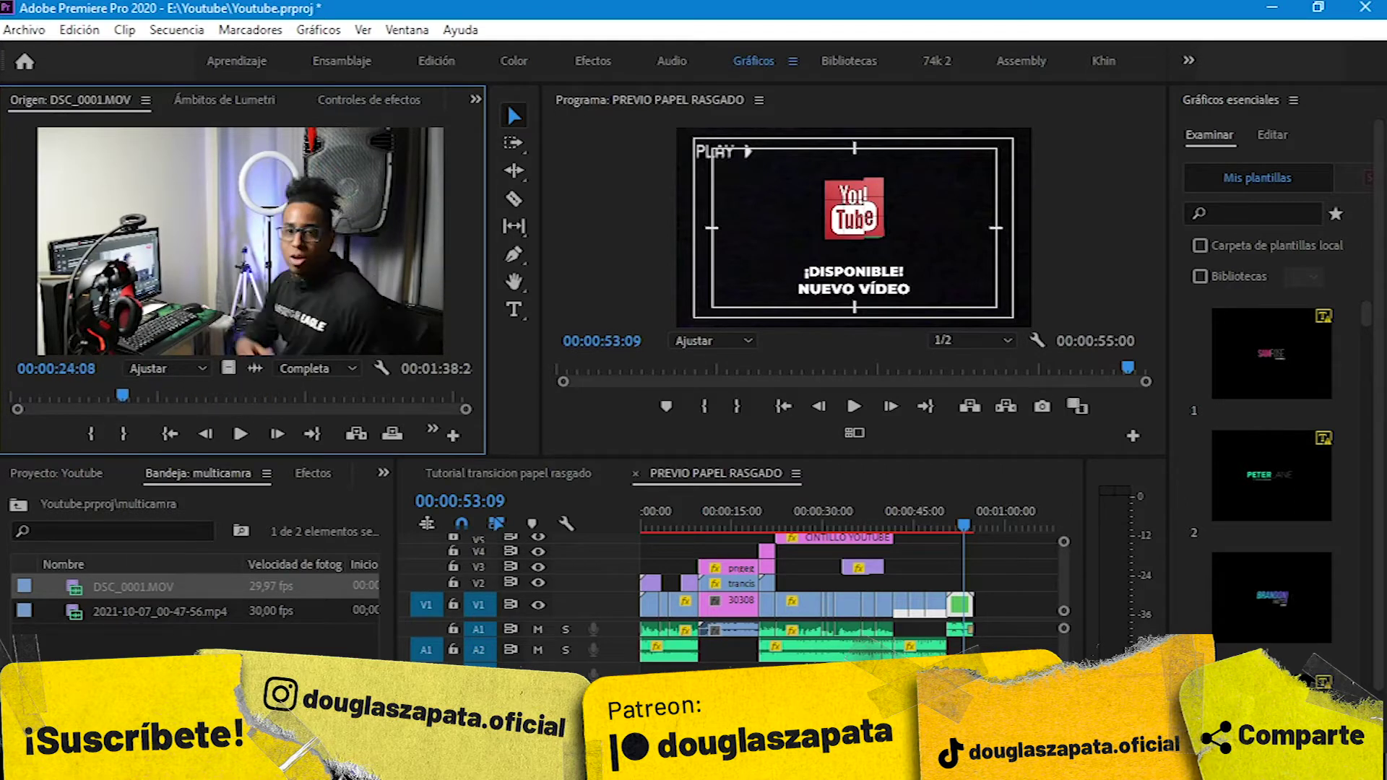
double_click(75, 612)
mouse_move(32, 398)
left_mouse_down()
mouse_move(176, 404)
mouse_move(7, 434)
left_mouse_up()
left_click(195, 637)
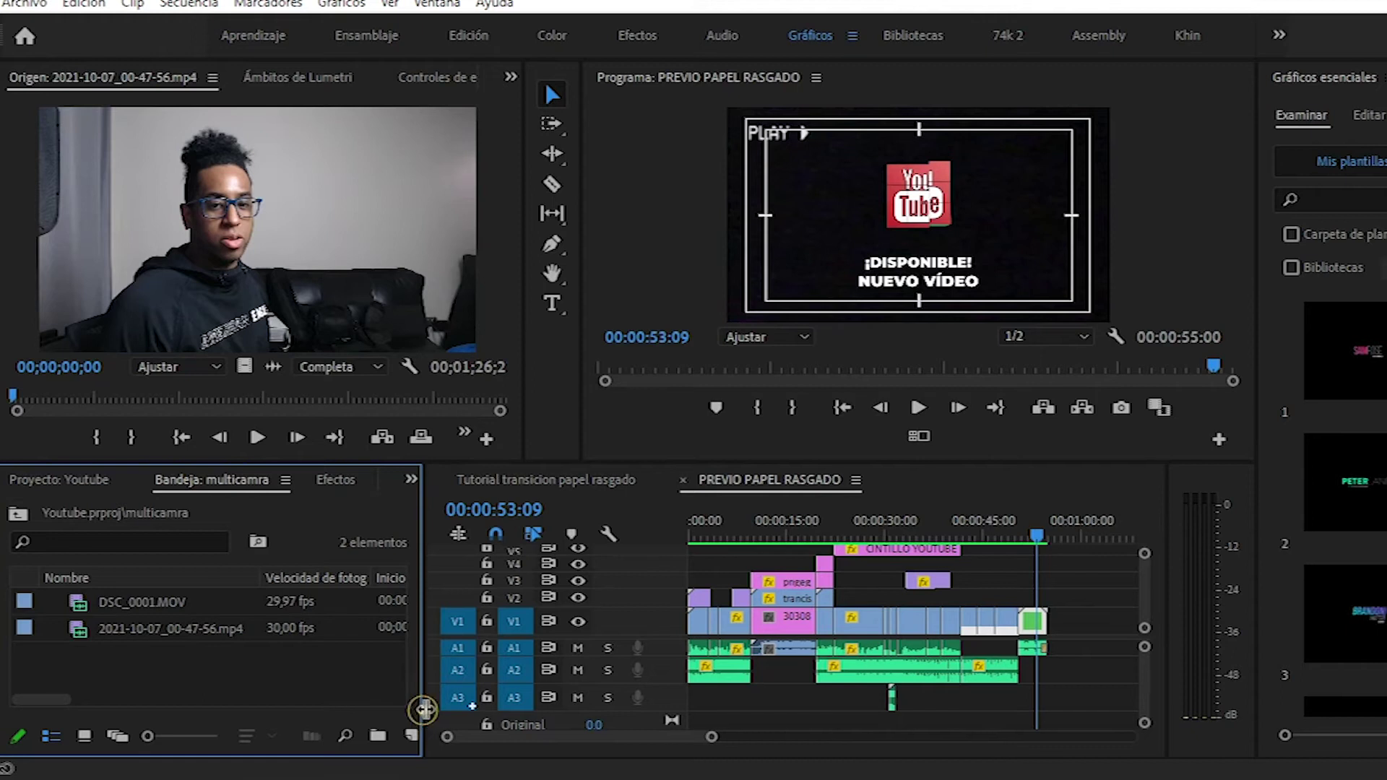
Create a new sequence in the bin from the HDV 1080p25 preset
left_click_drag(423, 710, 528, 710)
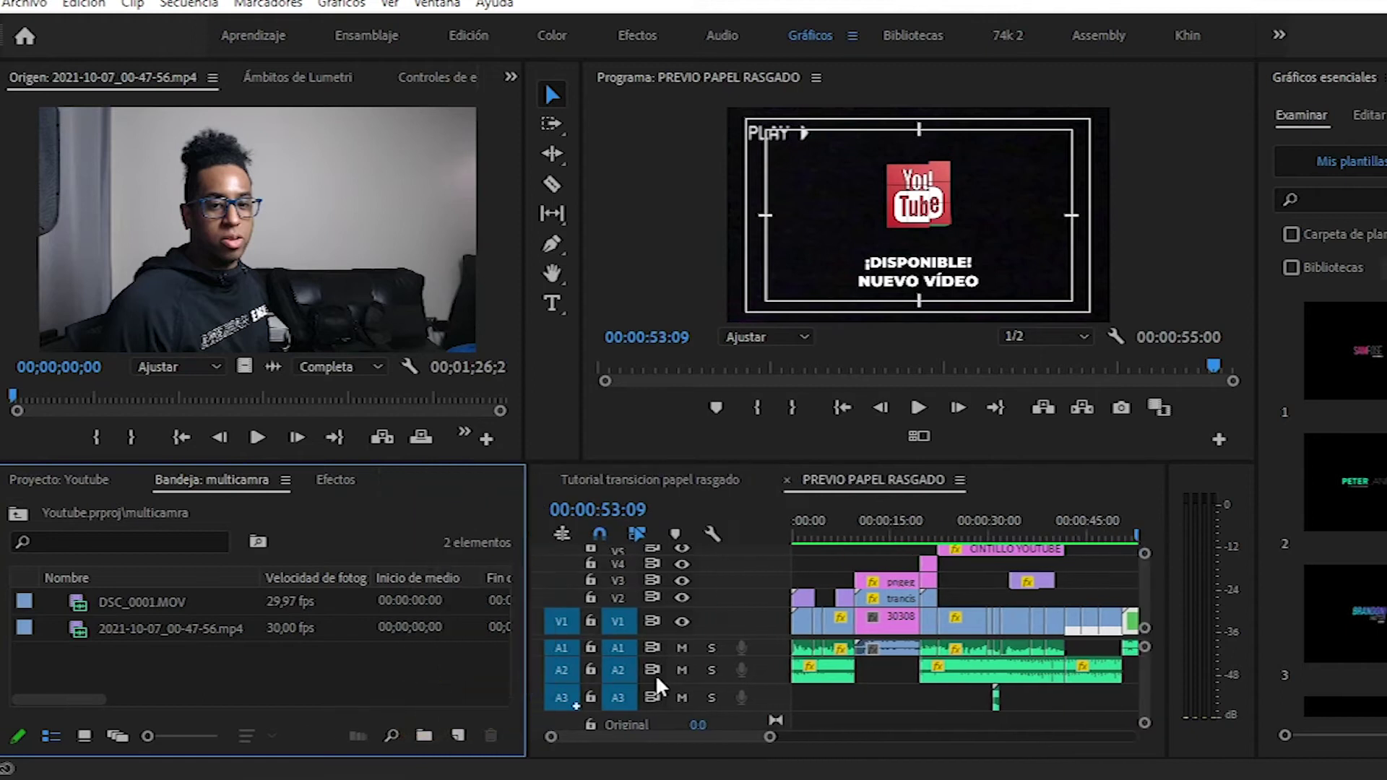
left_click(458, 737)
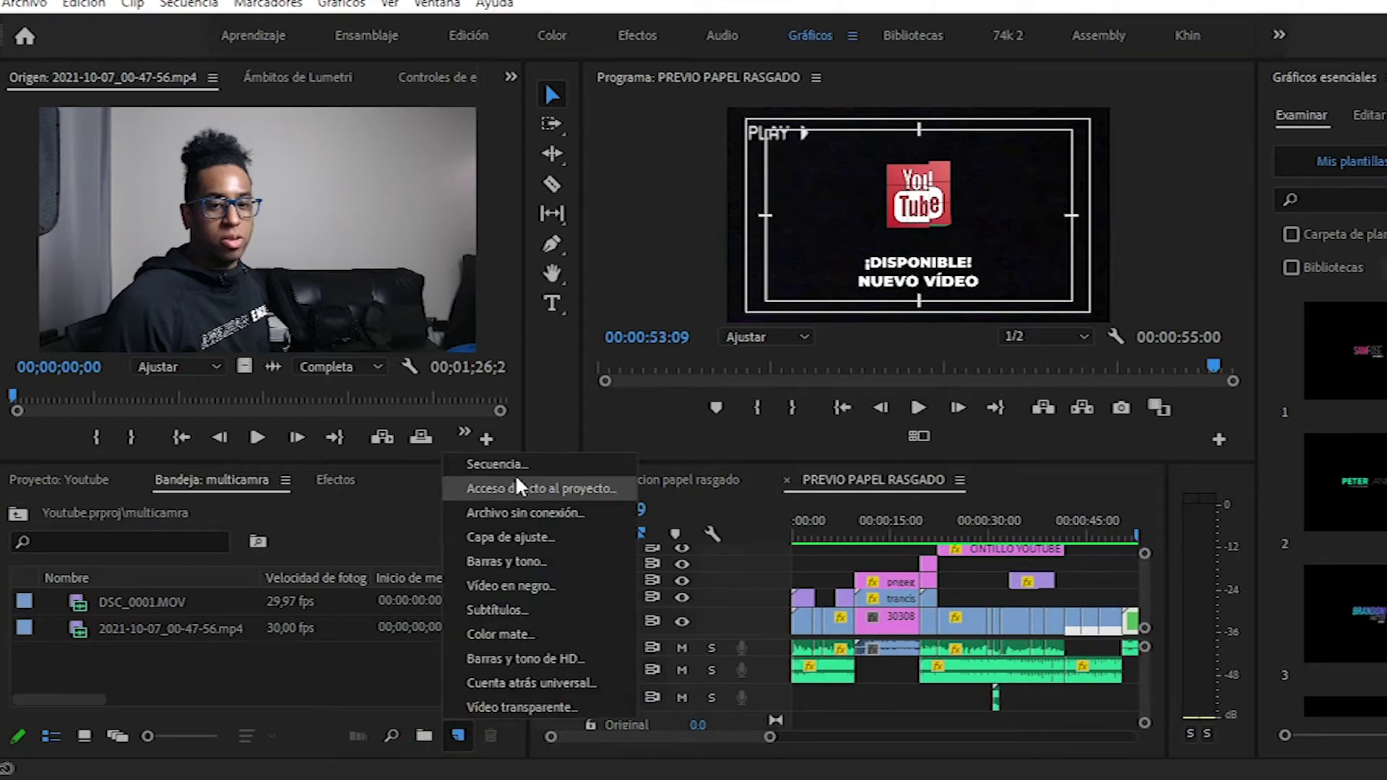
left_click(480, 461)
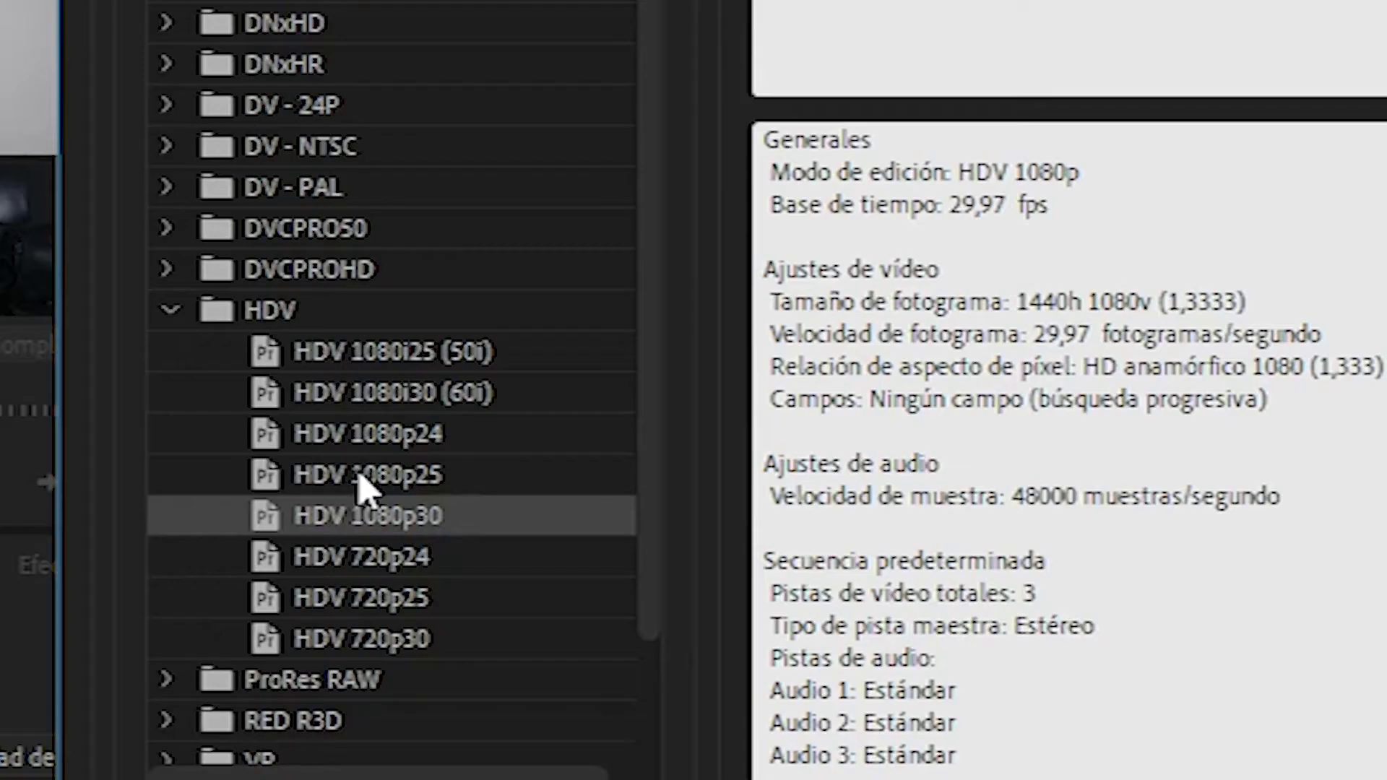
left_click(497, 435)
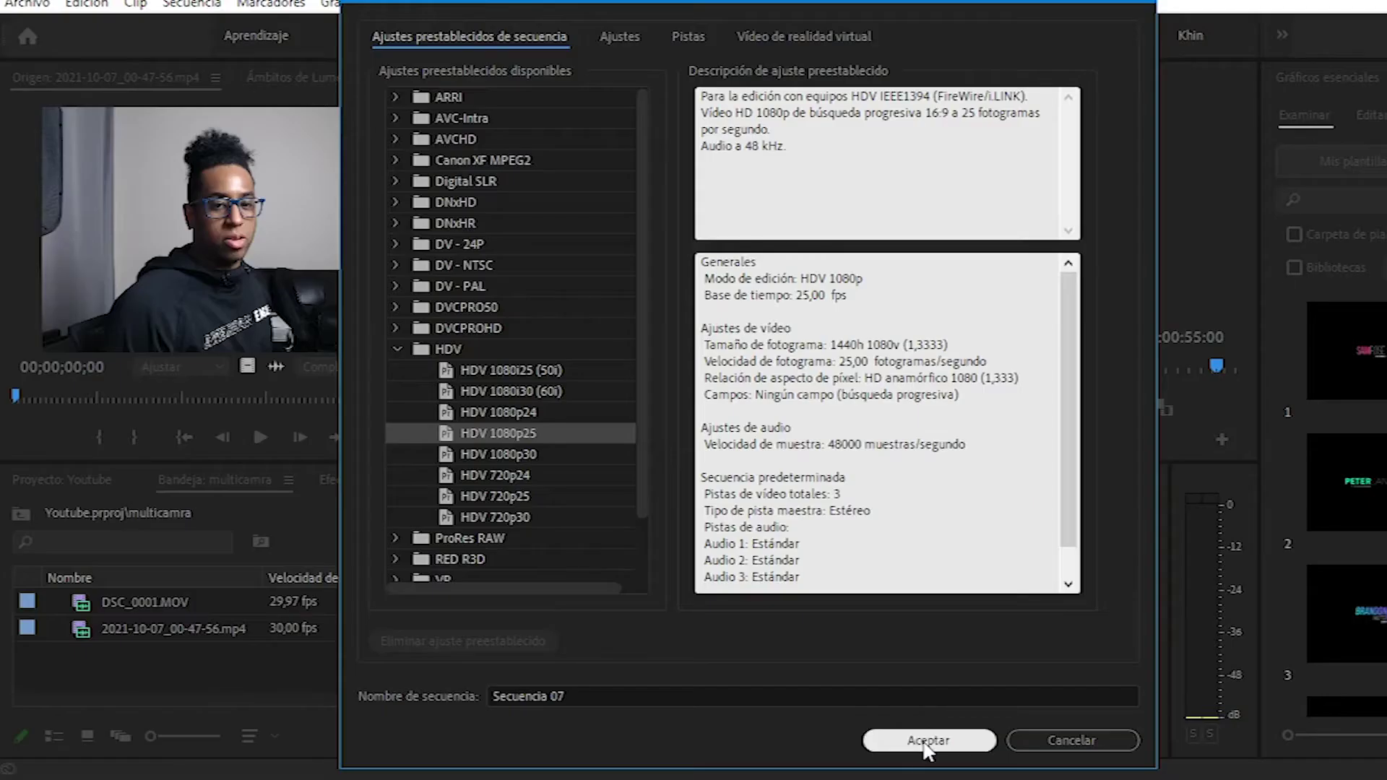
left_click(906, 743)
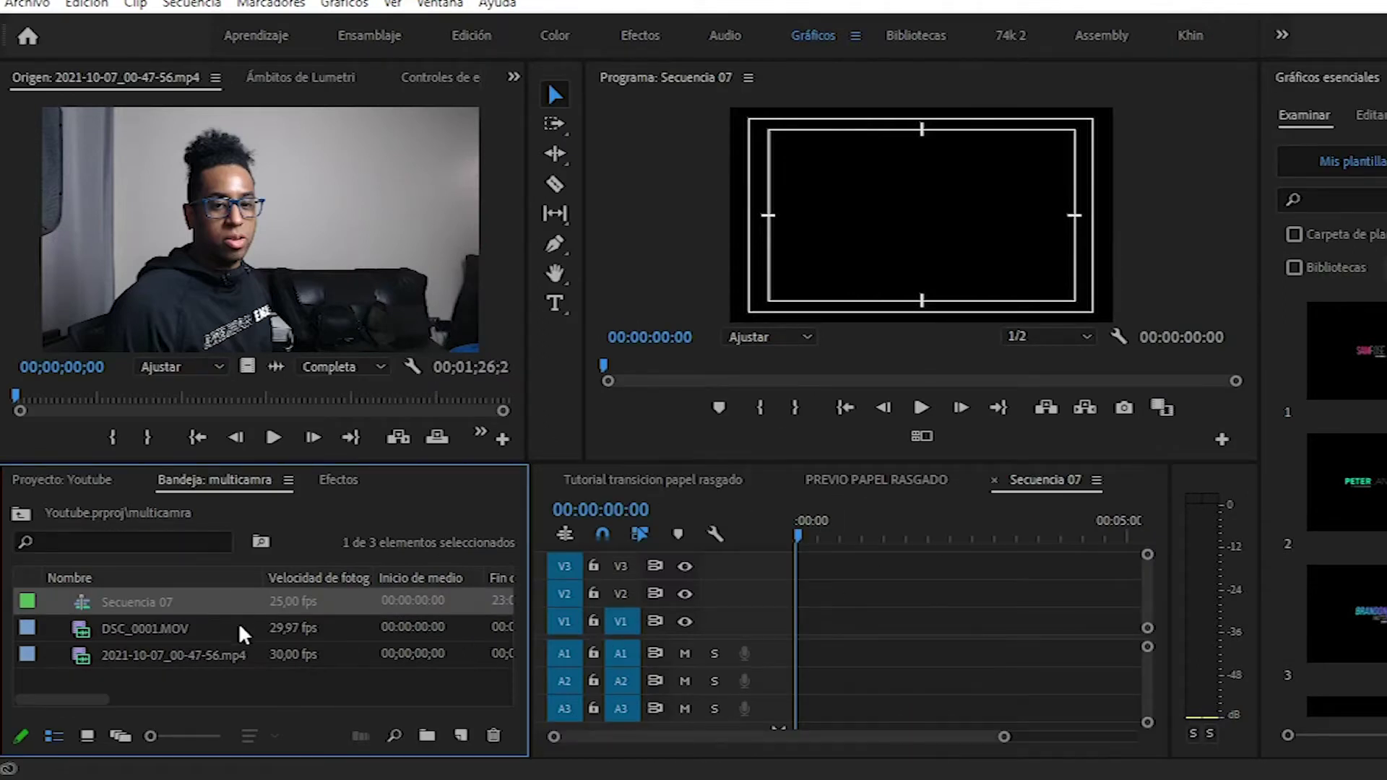
Rename Secuencia 07 to 'multicamara tuto' in the bin
left_click(143, 609)
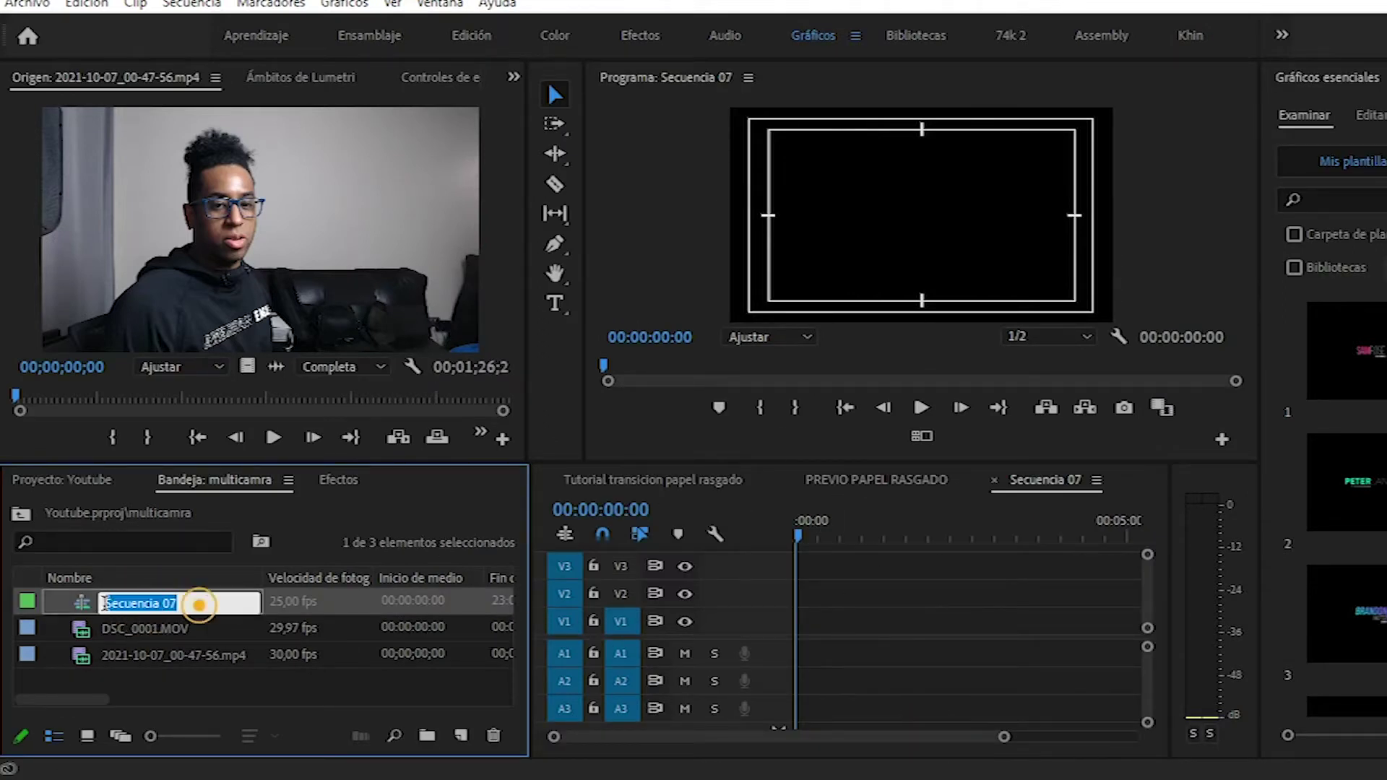
key("BackSpace")
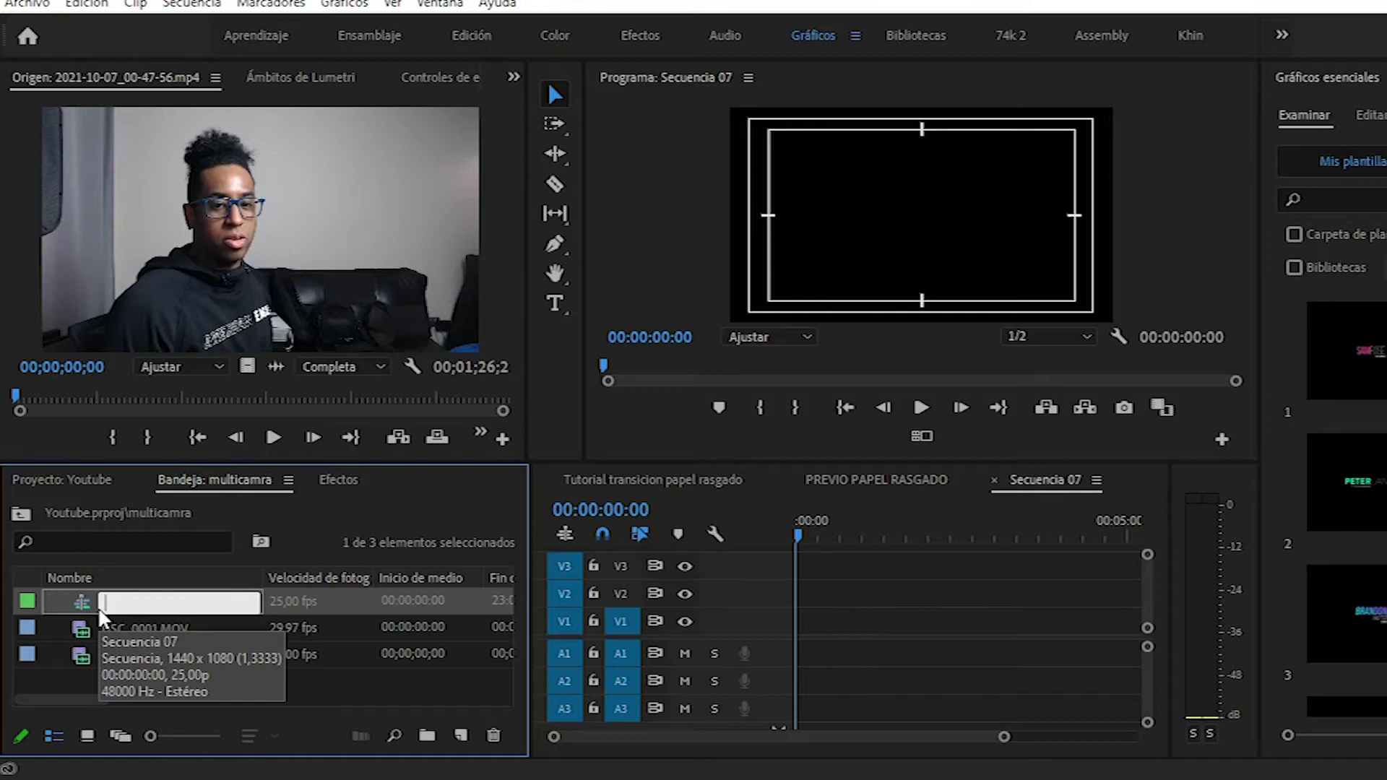
type("multicamara tut")
type("o")
key("Tab")
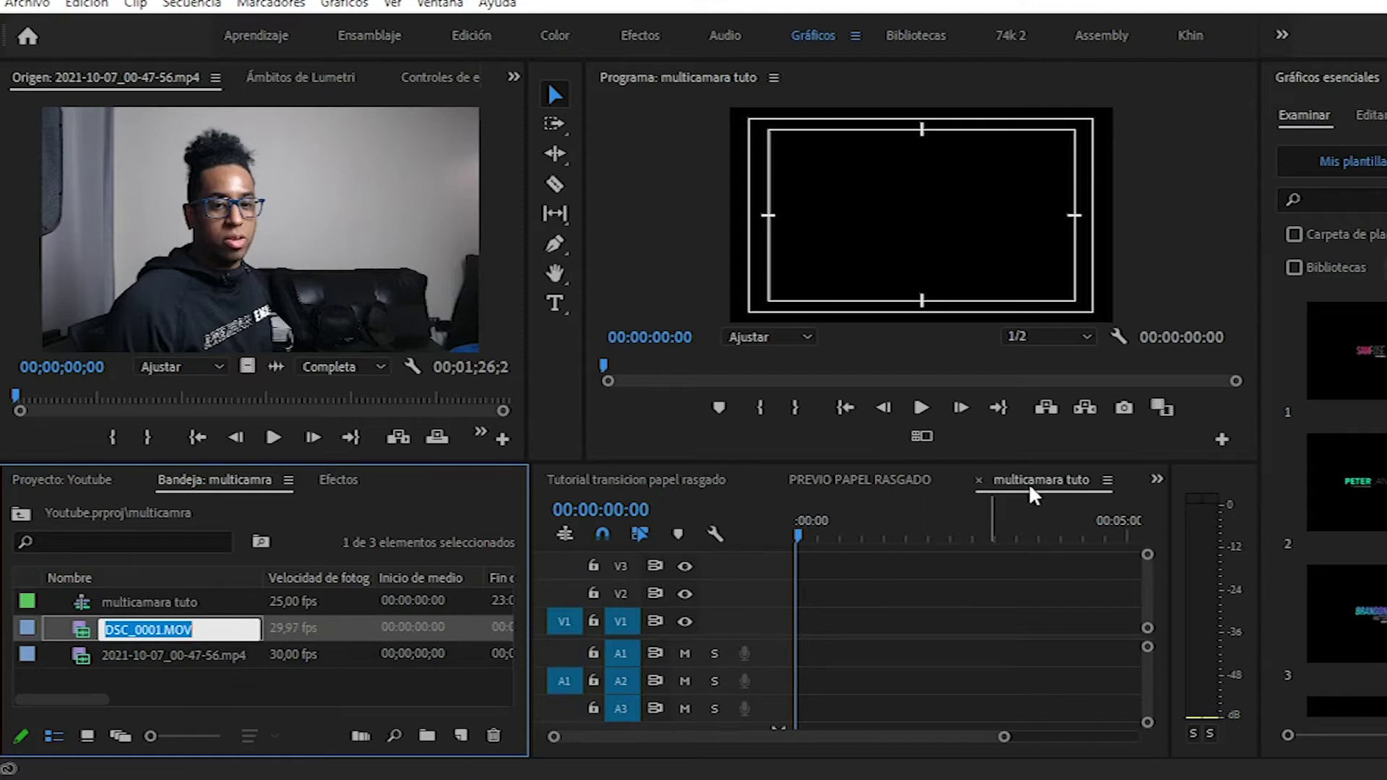
left_click(1003, 526)
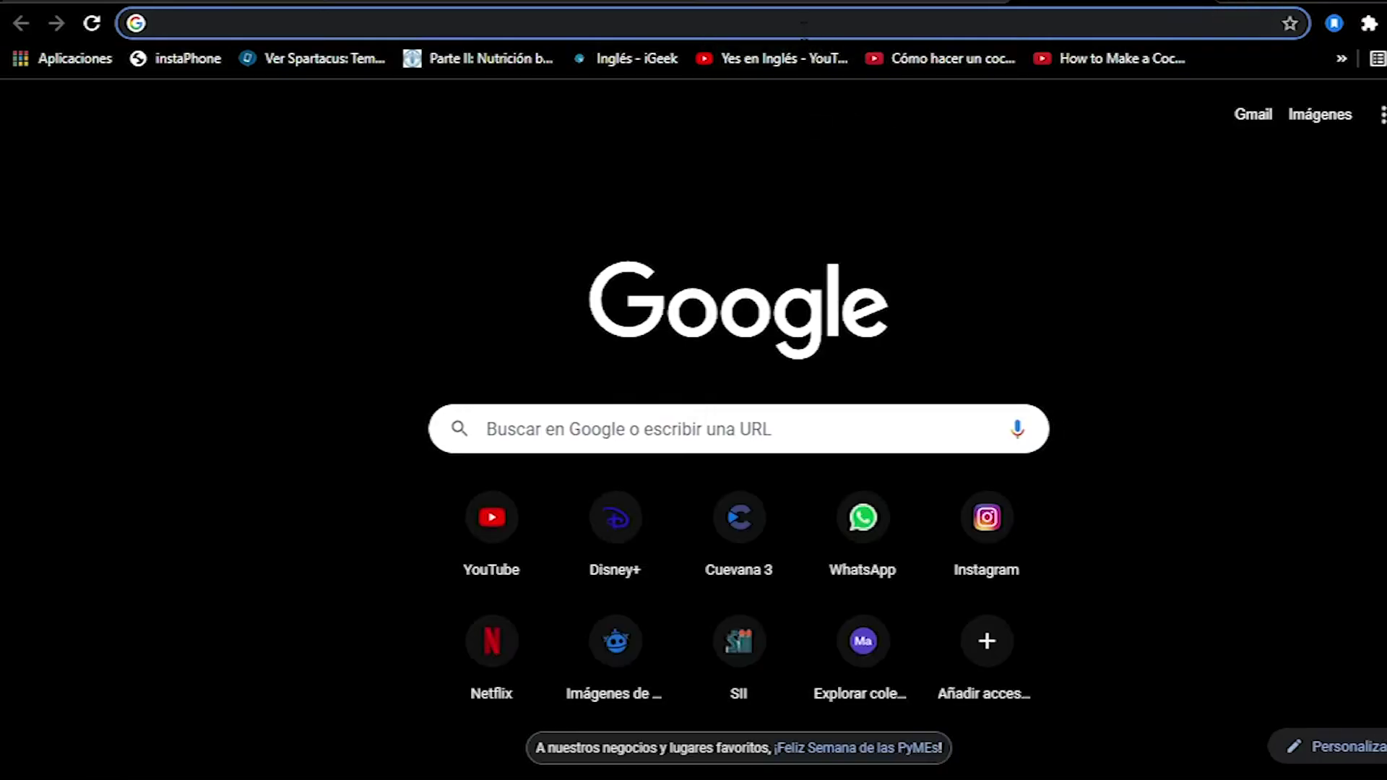
Search Google for 'camara' and scroll down the results
left_click(803, 23)
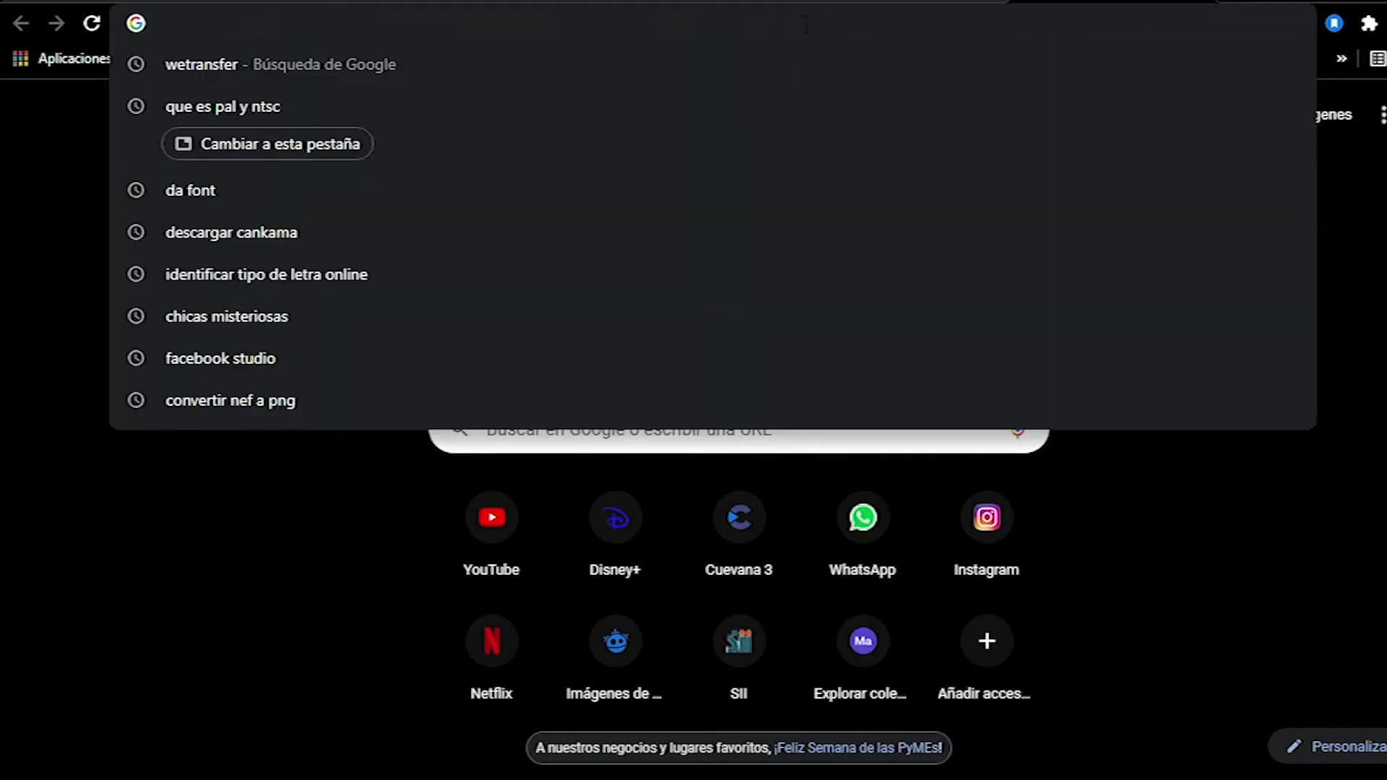
type("ca")
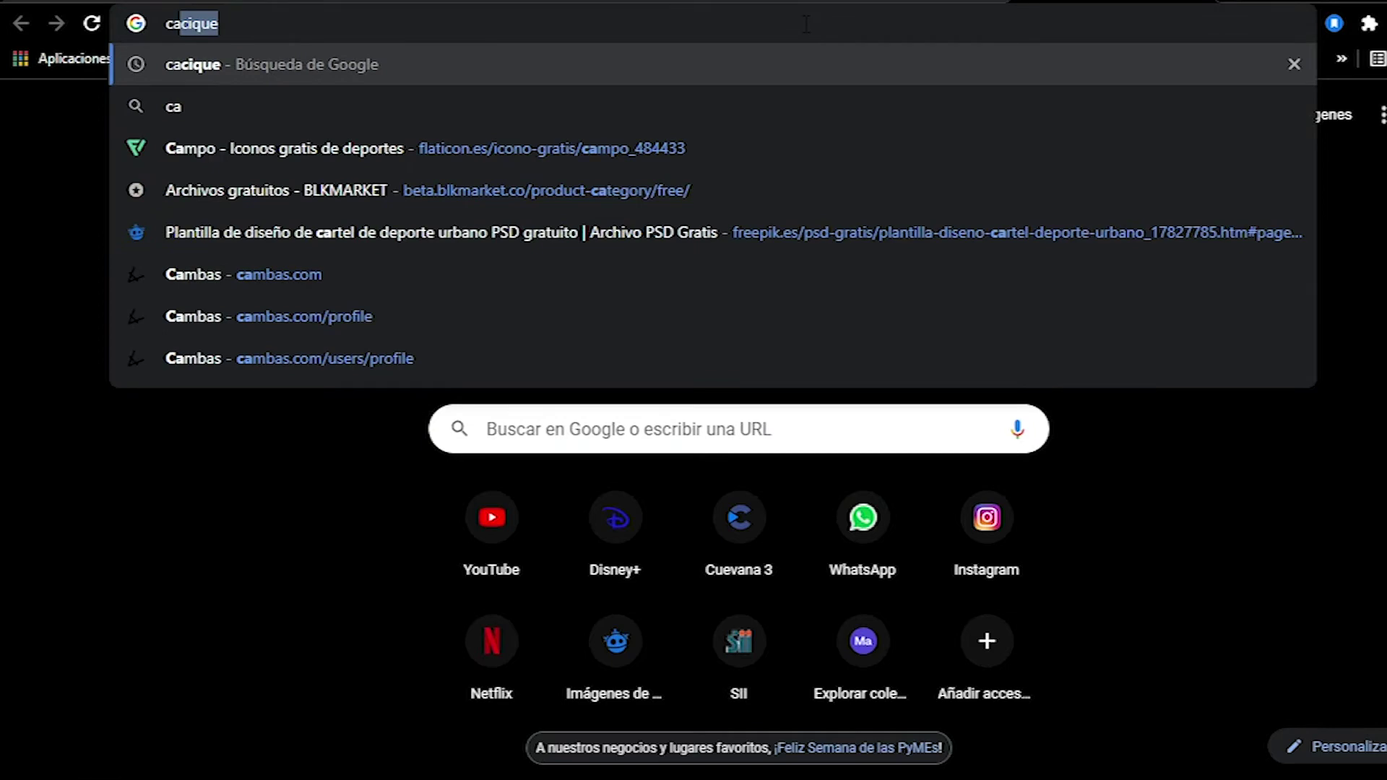
type("mara")
key("Return")
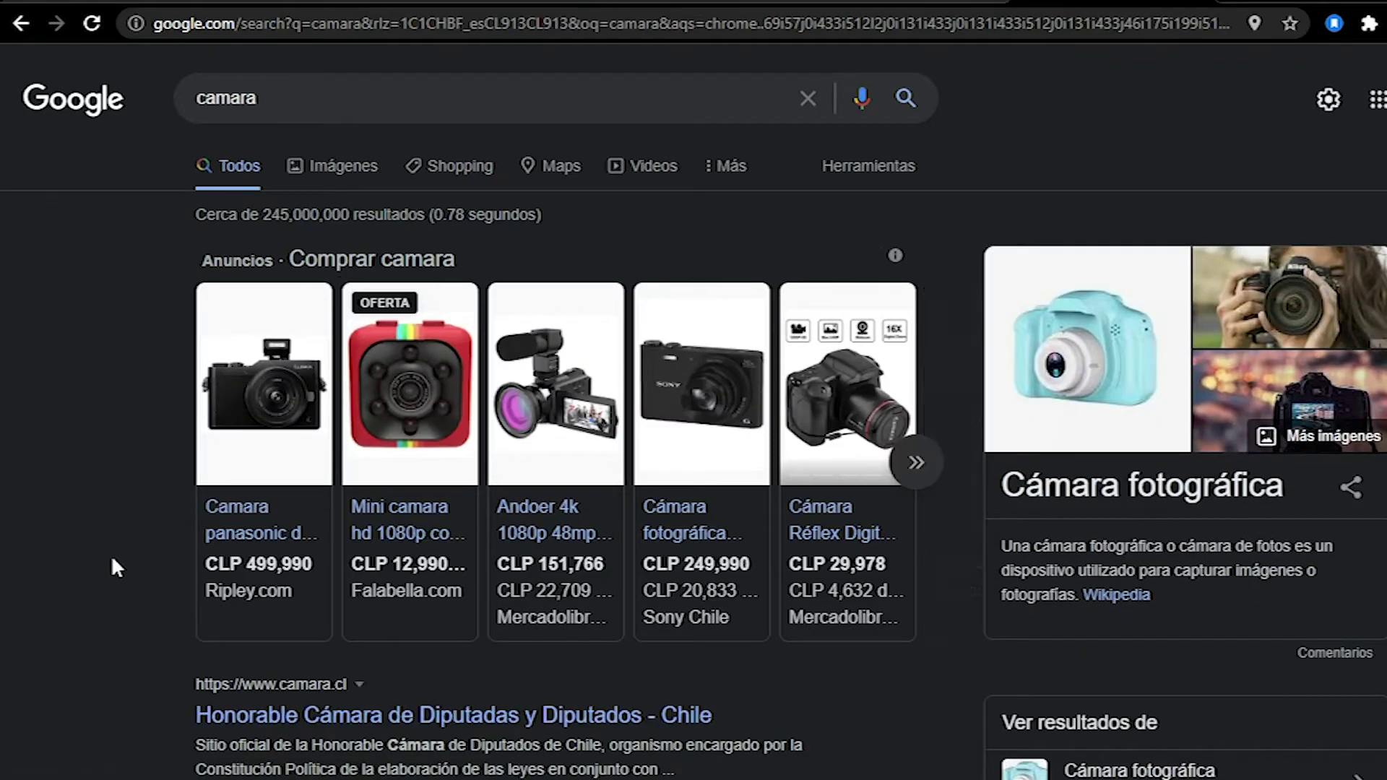
scroll(113, 561, "down", 3)
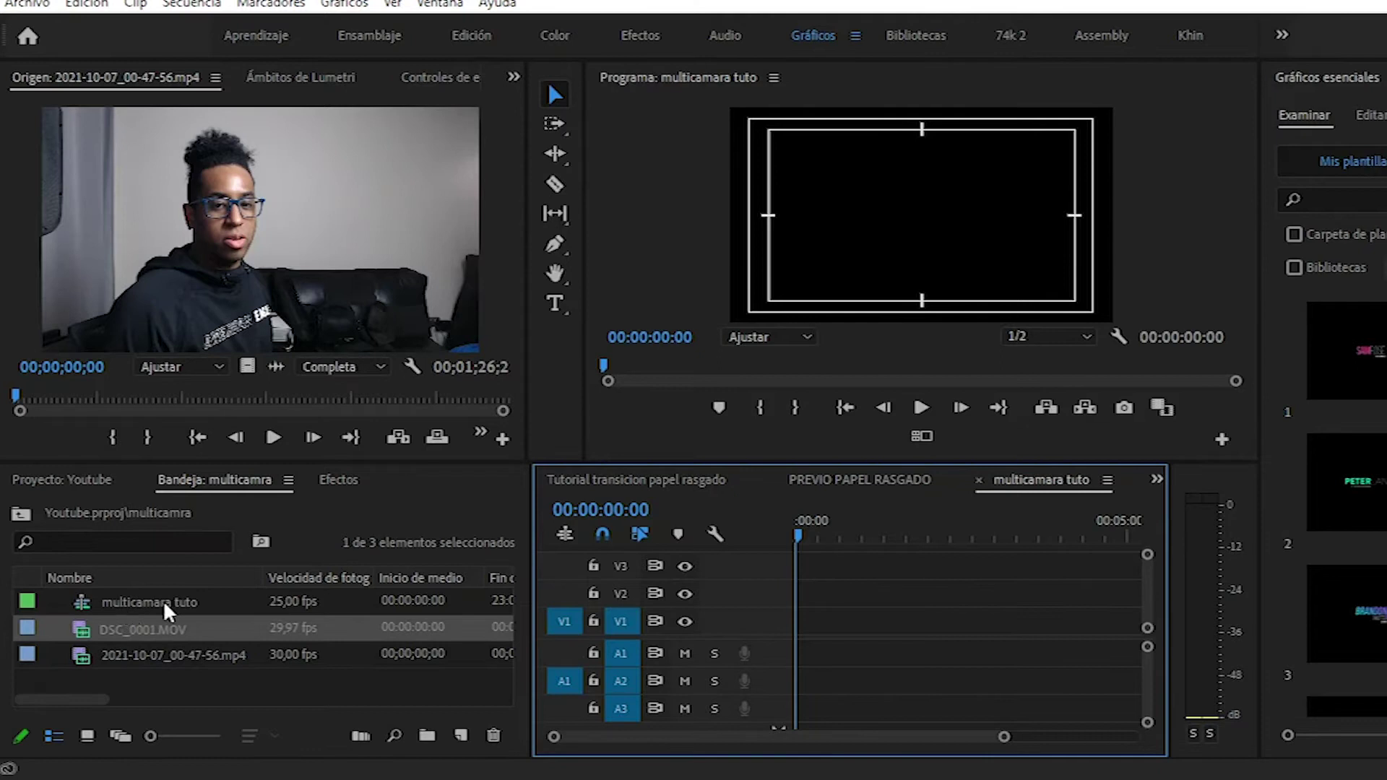
Correct the sequence name to 'multicámara tuto' and widen the program monitor and timeline panels
left_click(149, 601)
left_click(145, 601)
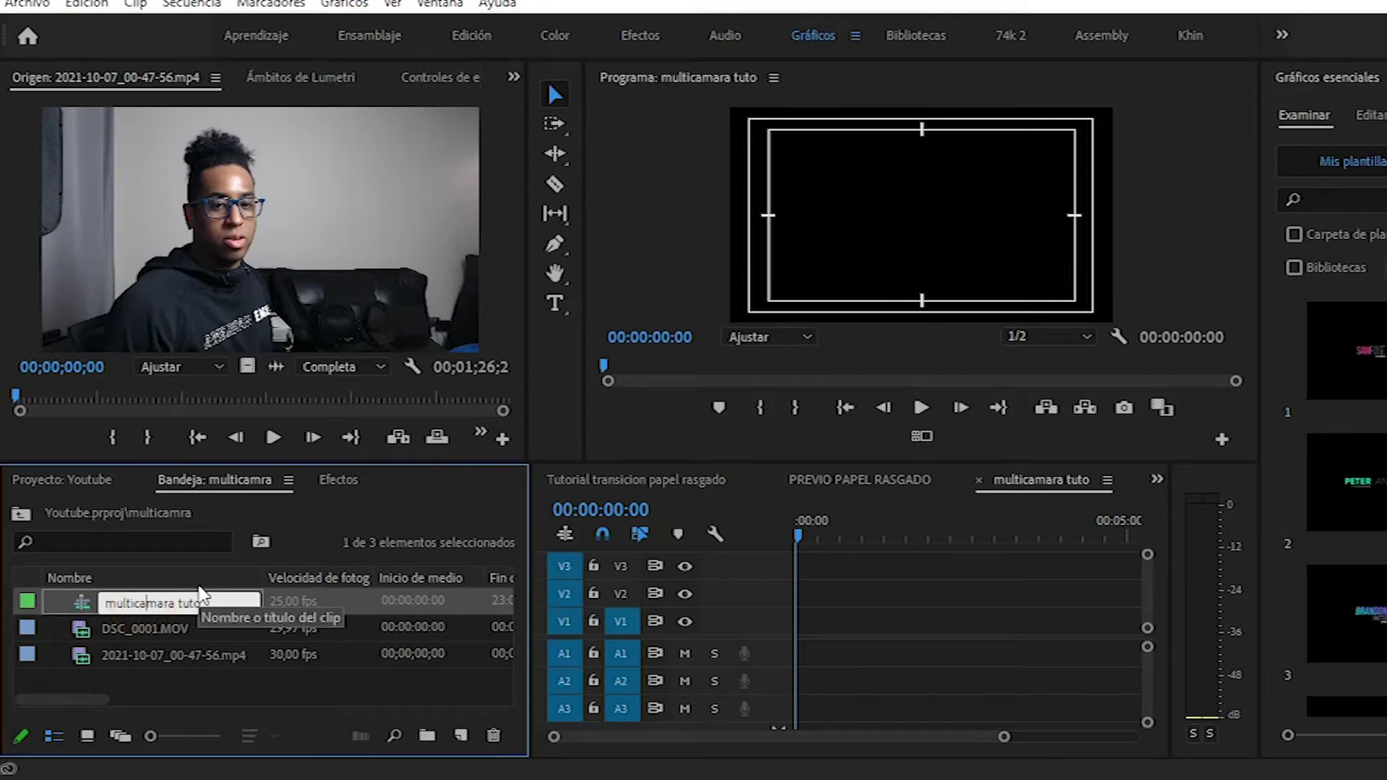
type("á")
left_click(185, 688)
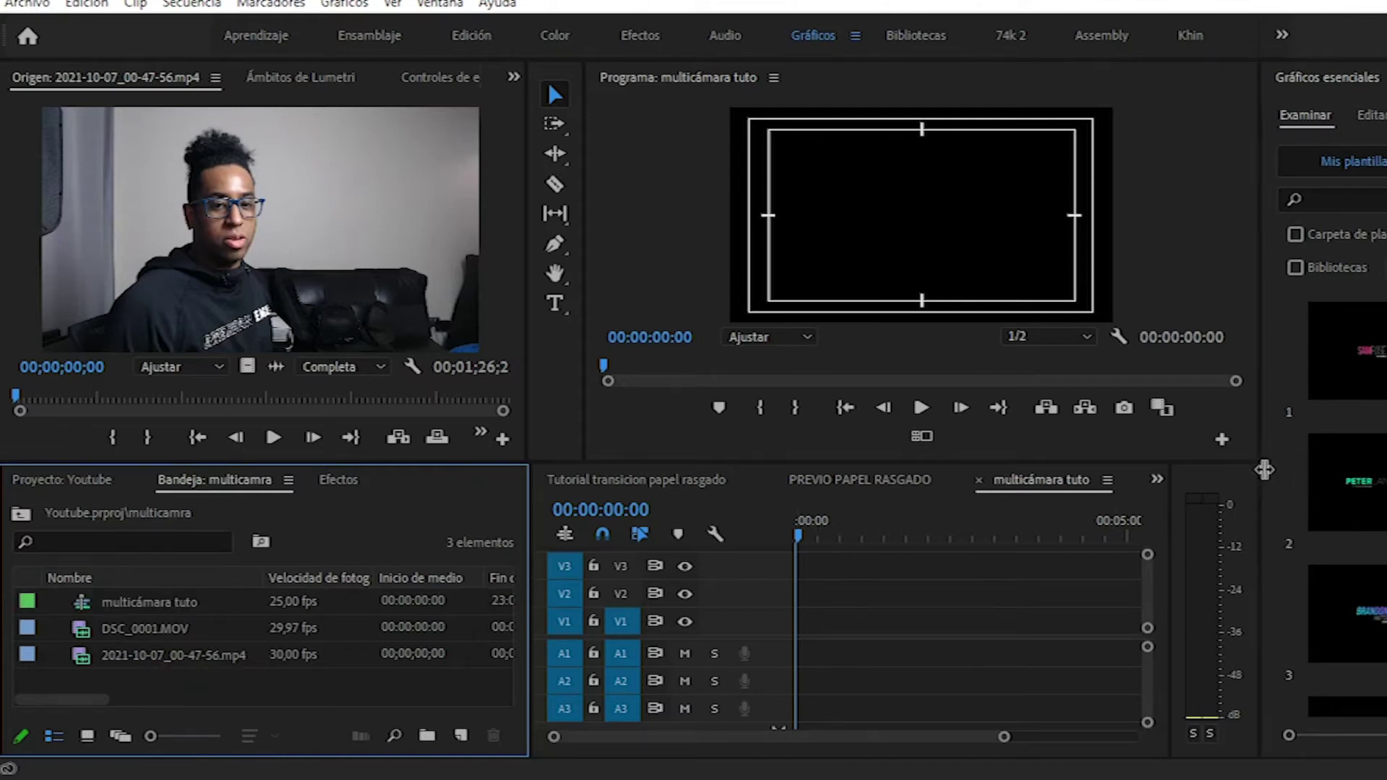
left_click_drag(1257, 479, 1273, 488)
left_click_drag(1168, 500, 1236, 500)
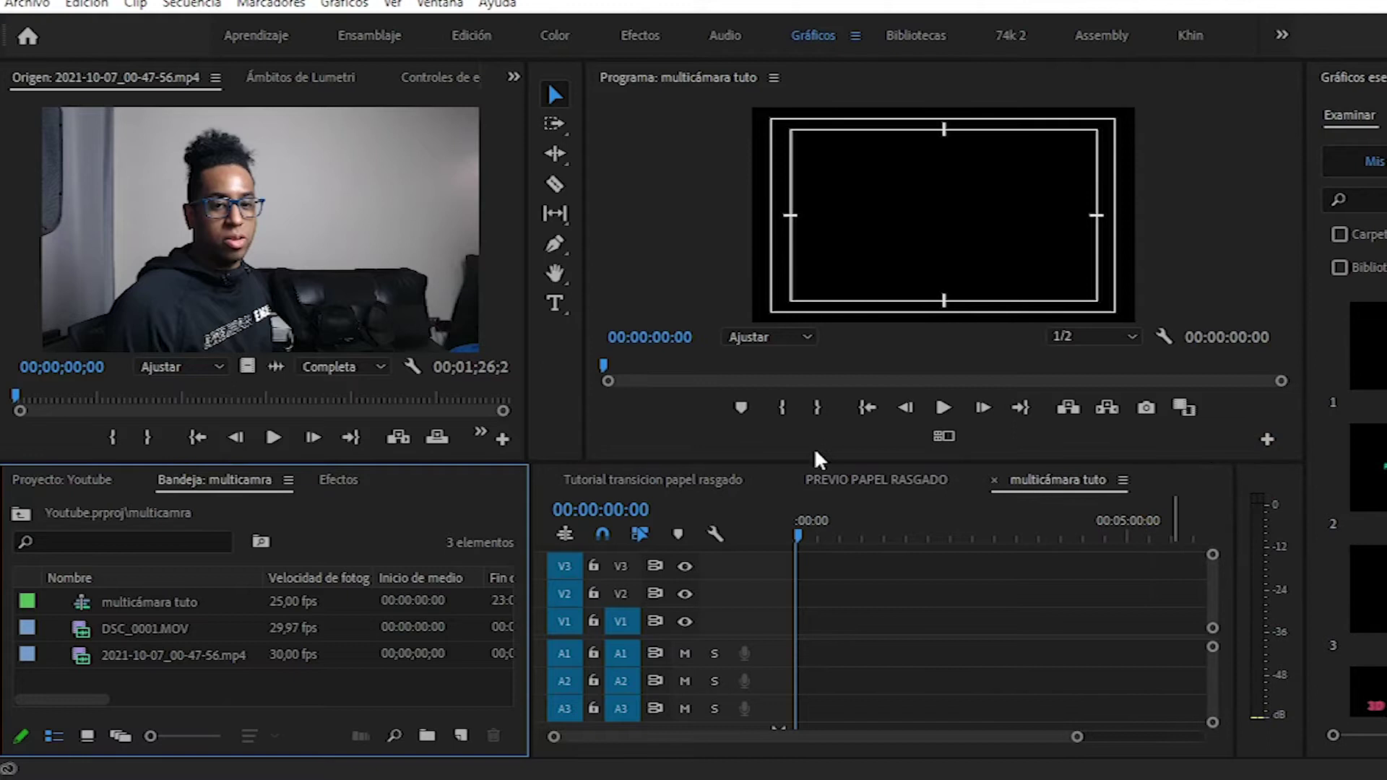
Enlarge the top monitors, narrow the Source monitor, and drop 2021-10-07_00-47-56.mp4 into the sequence
left_click_drag(706, 465, 705, 484)
left_click_drag(531, 299, 472, 301)
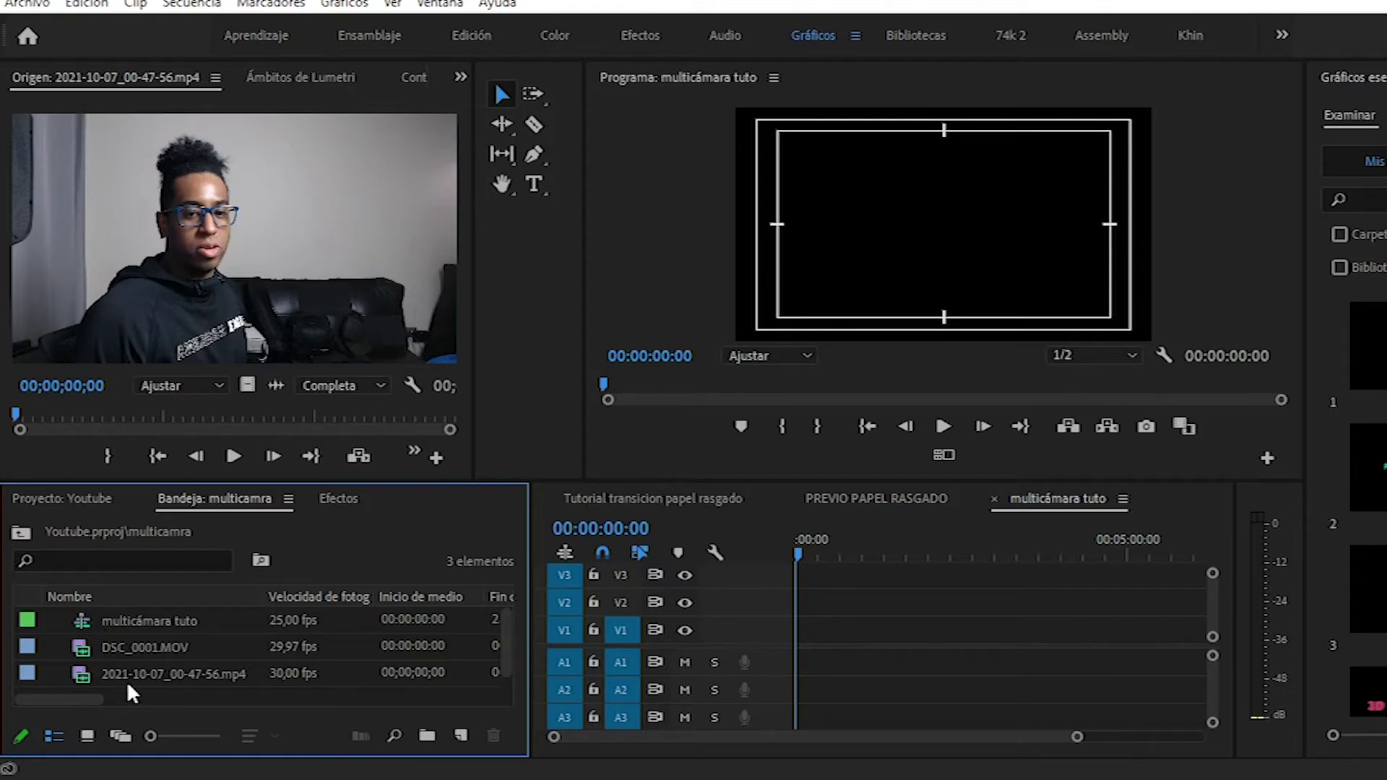
left_click_drag(80, 674, 892, 641)
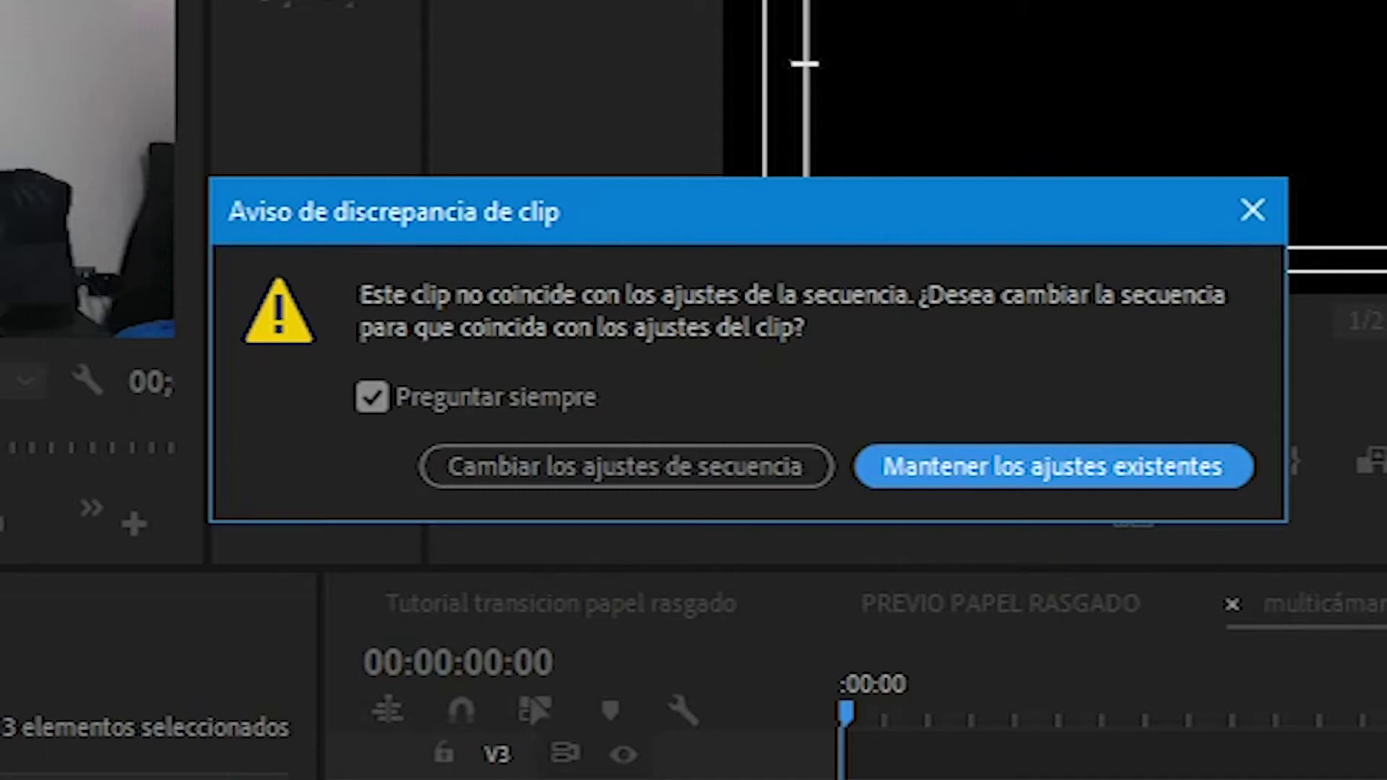
Keep the existing sequence settings and add DSC_0001.MOV after the first clip on V1
left_click(1077, 476)
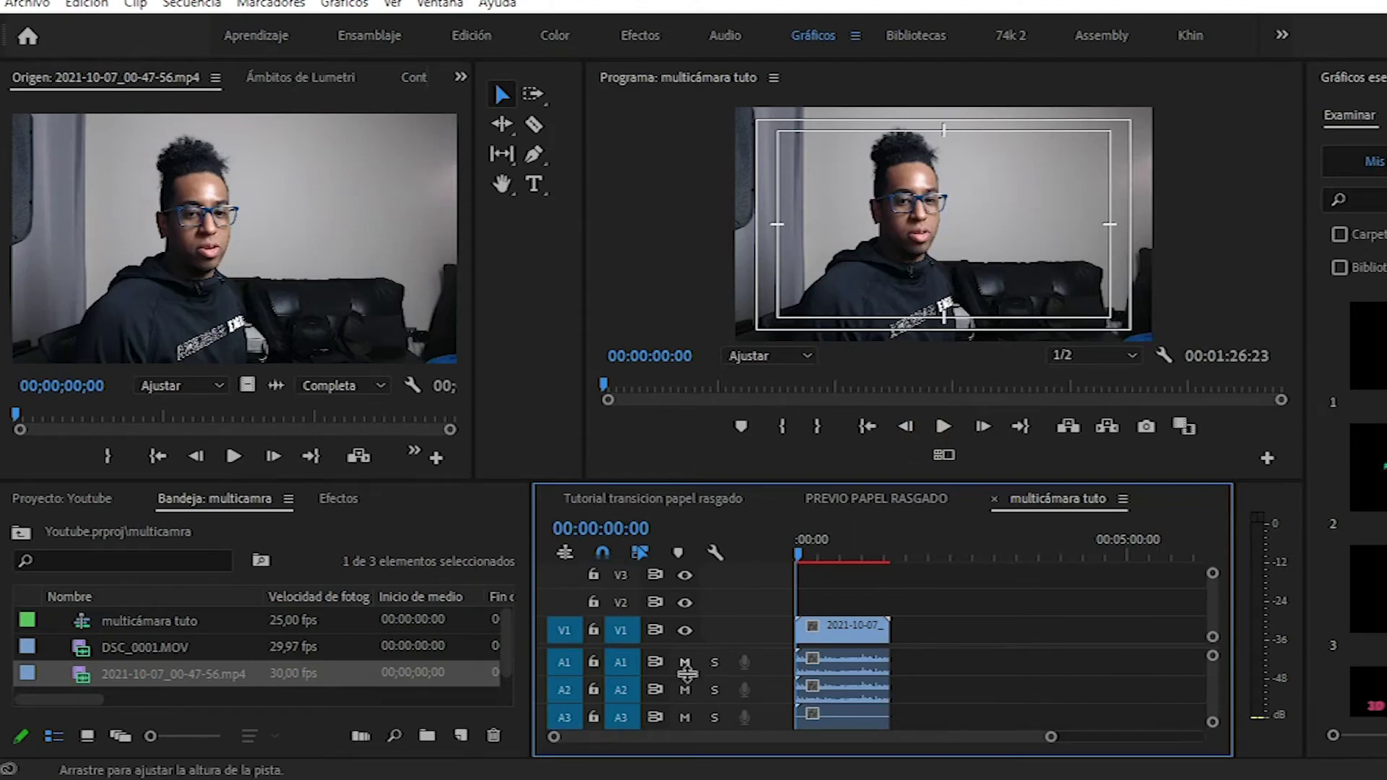
mouse_move(88, 654)
left_mouse_down()
mouse_move(910, 657)
mouse_move(917, 628)
left_mouse_up()
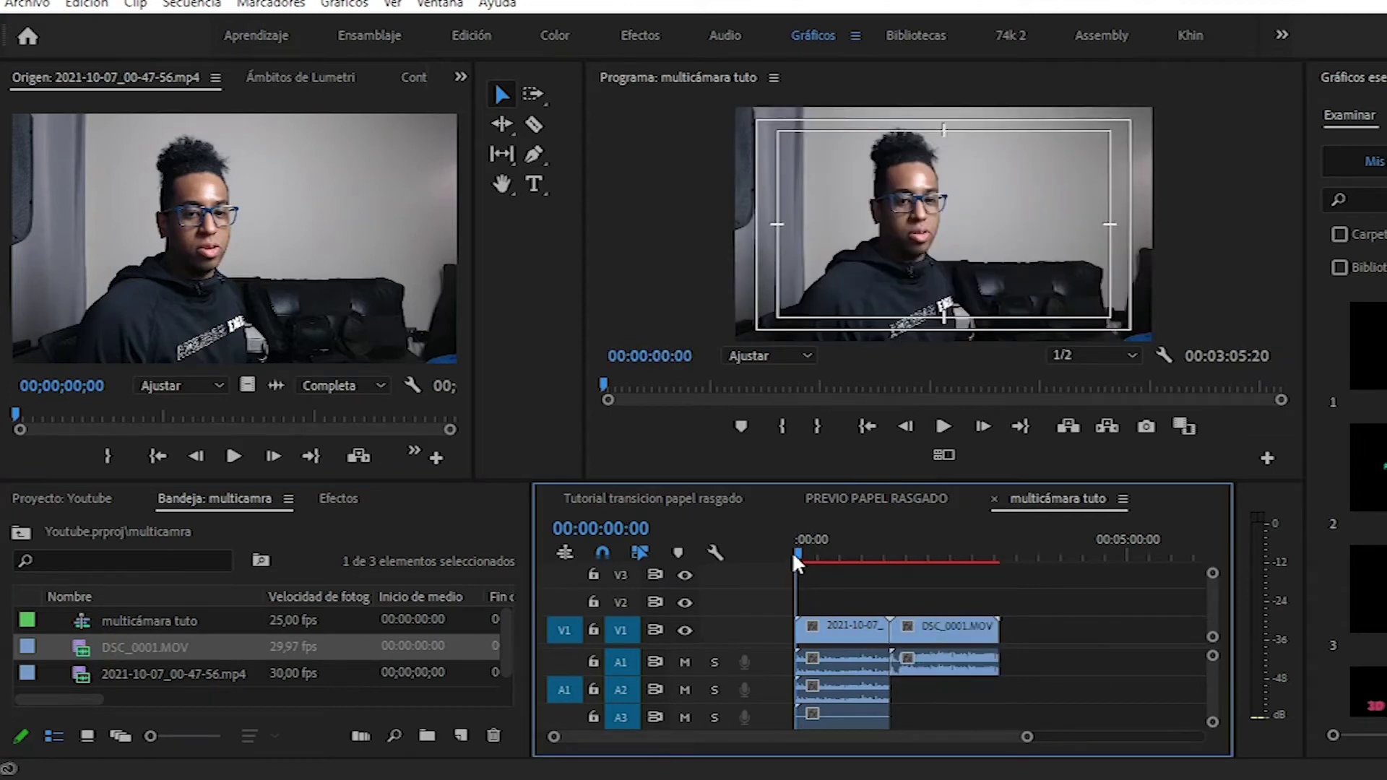
scroll(1210, 686, "down", 2)
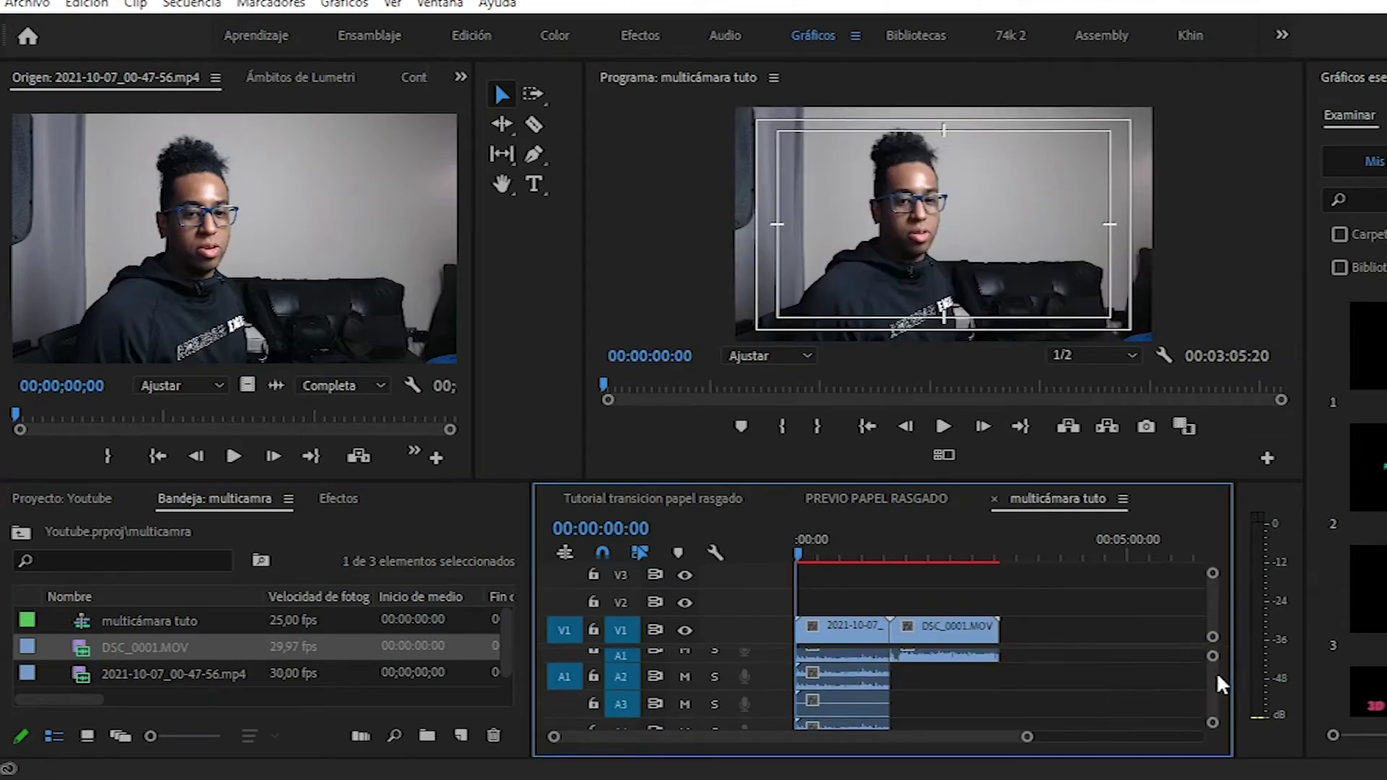
Make the timeline panel taller and wider, with more room for the audio tracks
left_click(830, 730)
left_click_drag(775, 645, 774, 634)
left_click_drag(802, 479, 802, 385)
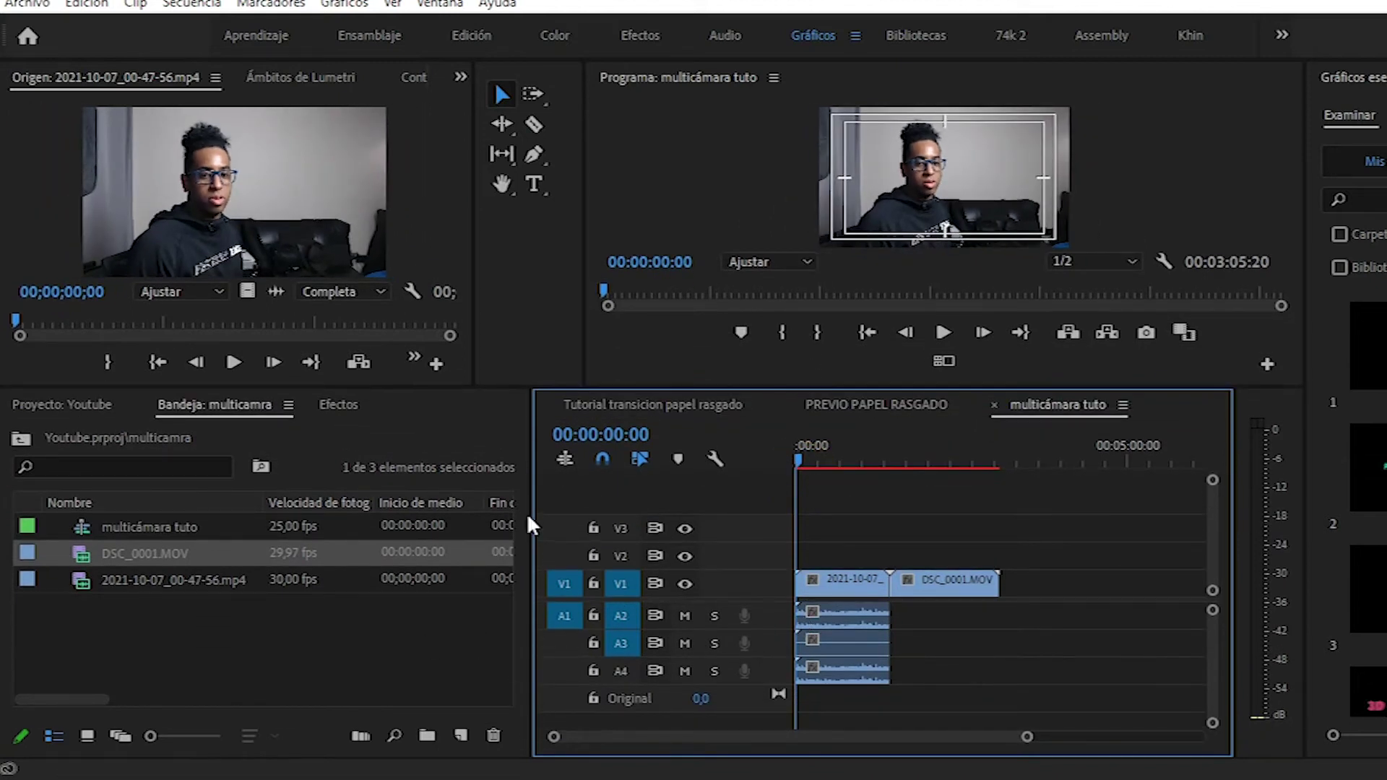
left_click_drag(532, 510, 426, 513)
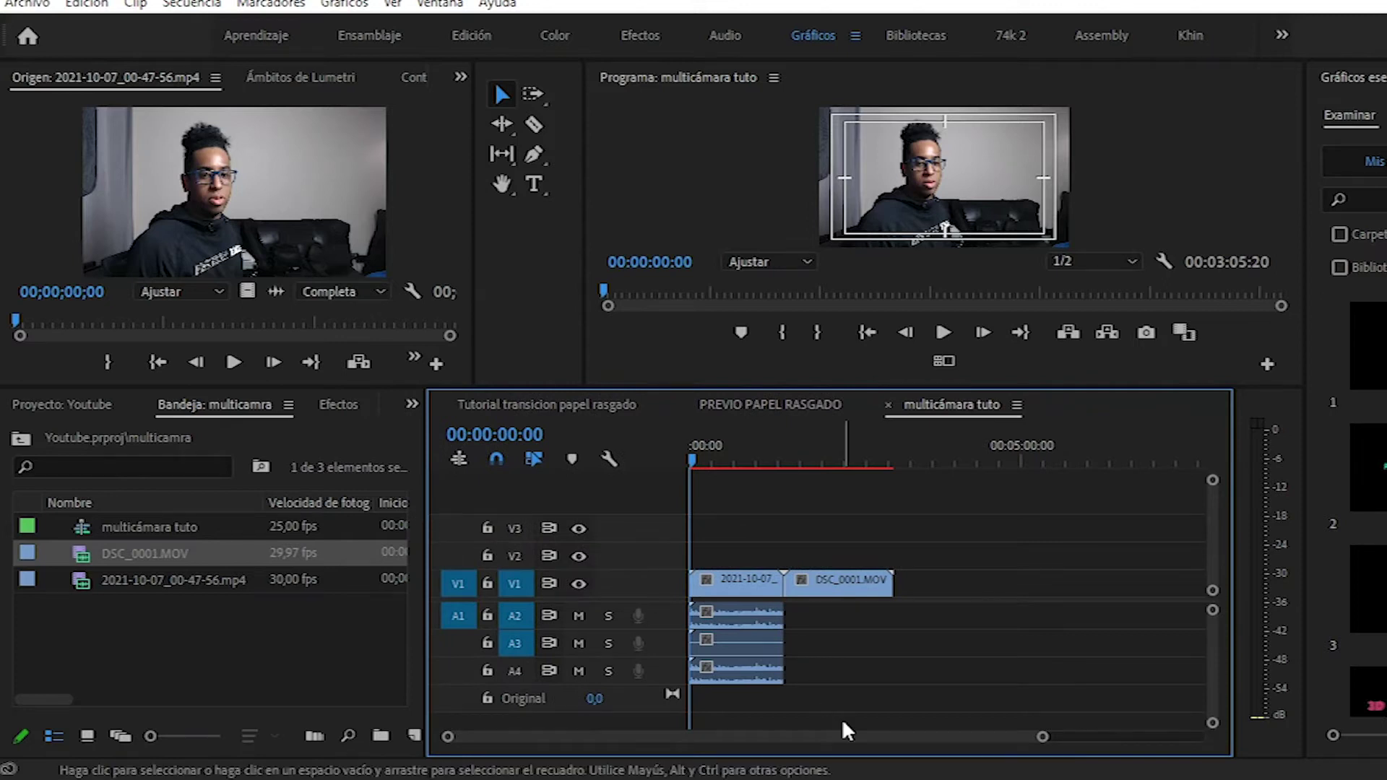
Play the sequence and listen with audio track A4 muted
scroll(1207, 635, "up", 1)
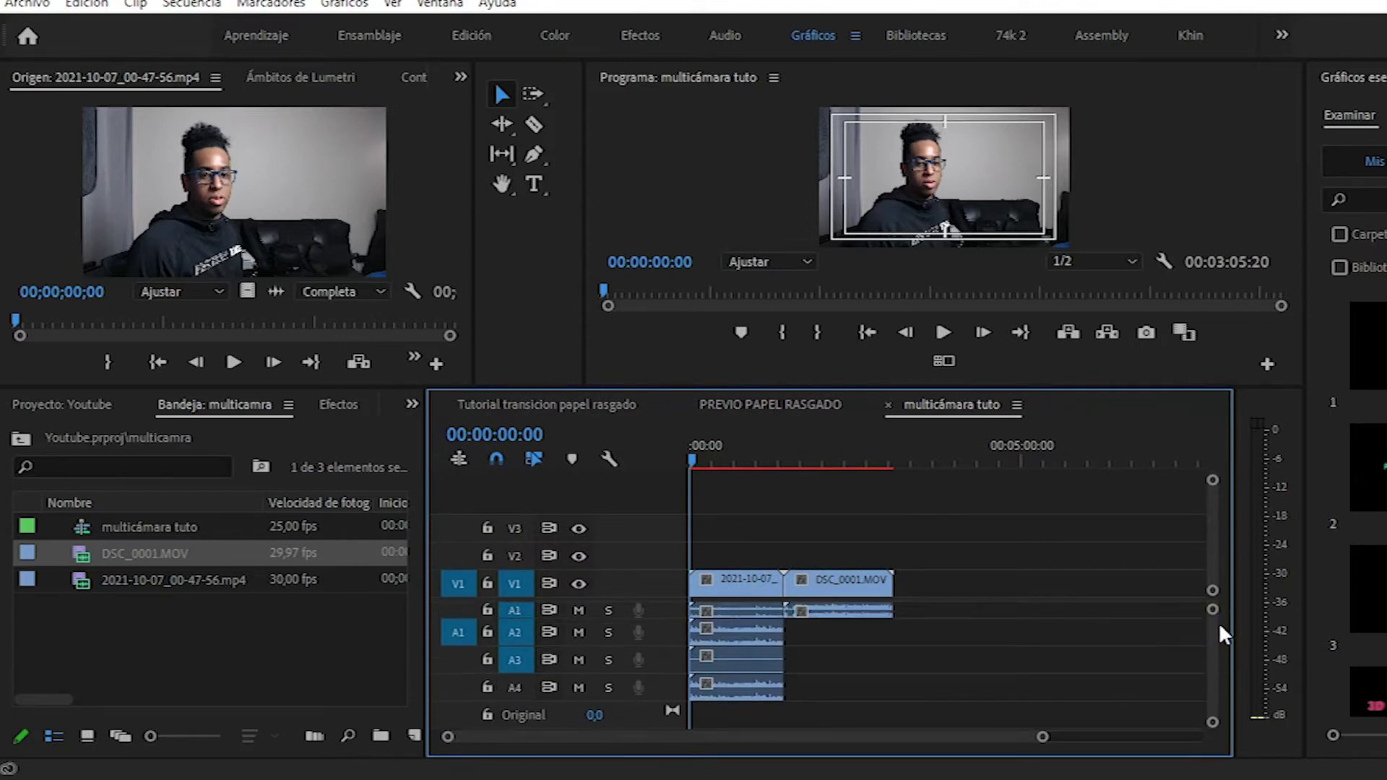
left_click(939, 332)
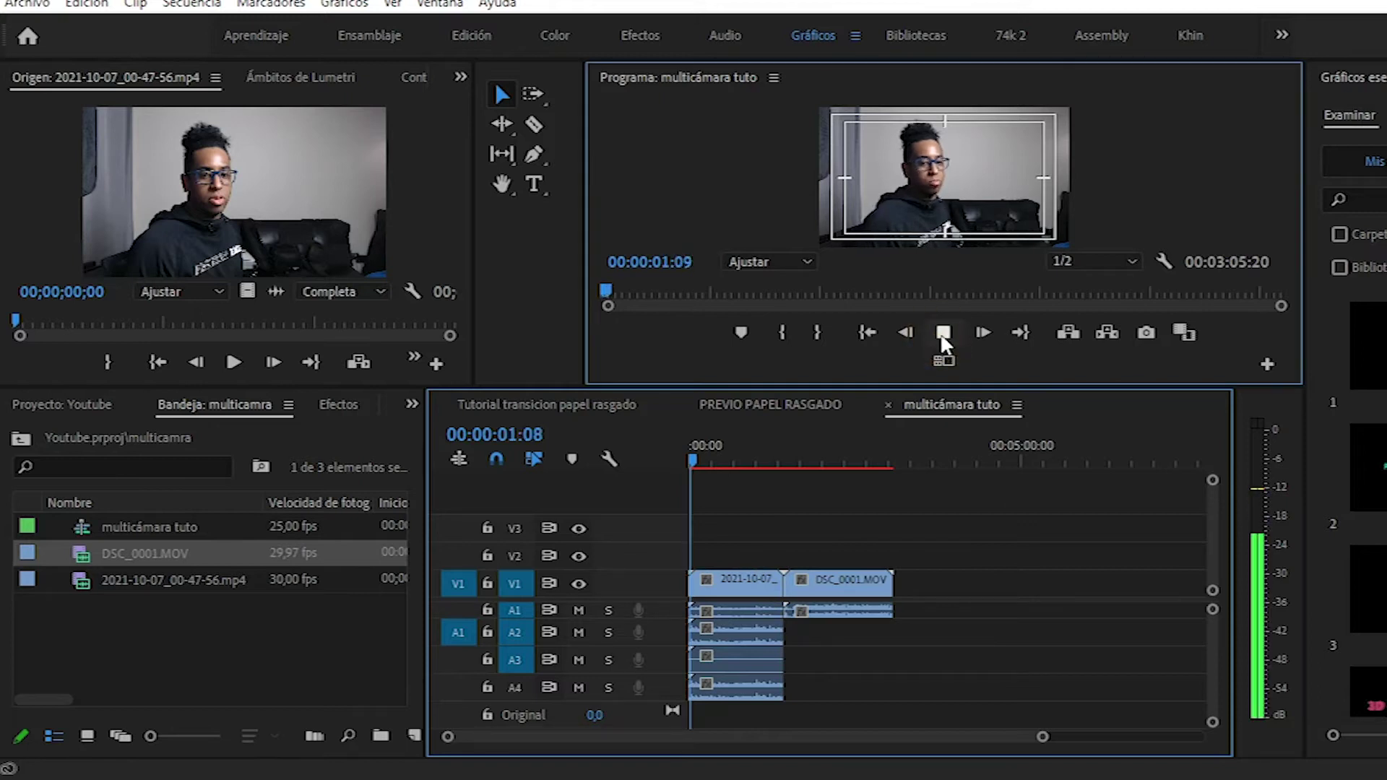
left_click(944, 332)
left_click(822, 684)
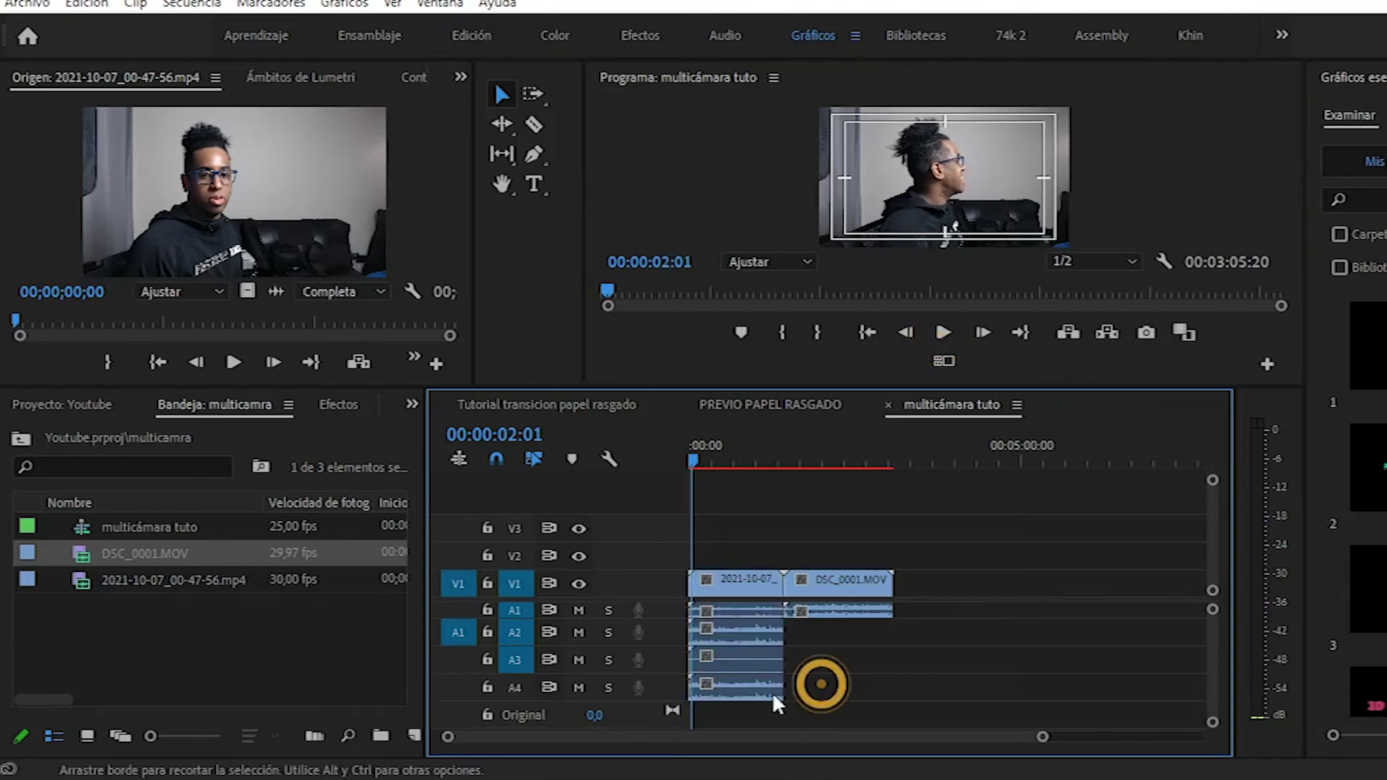
left_click(578, 687)
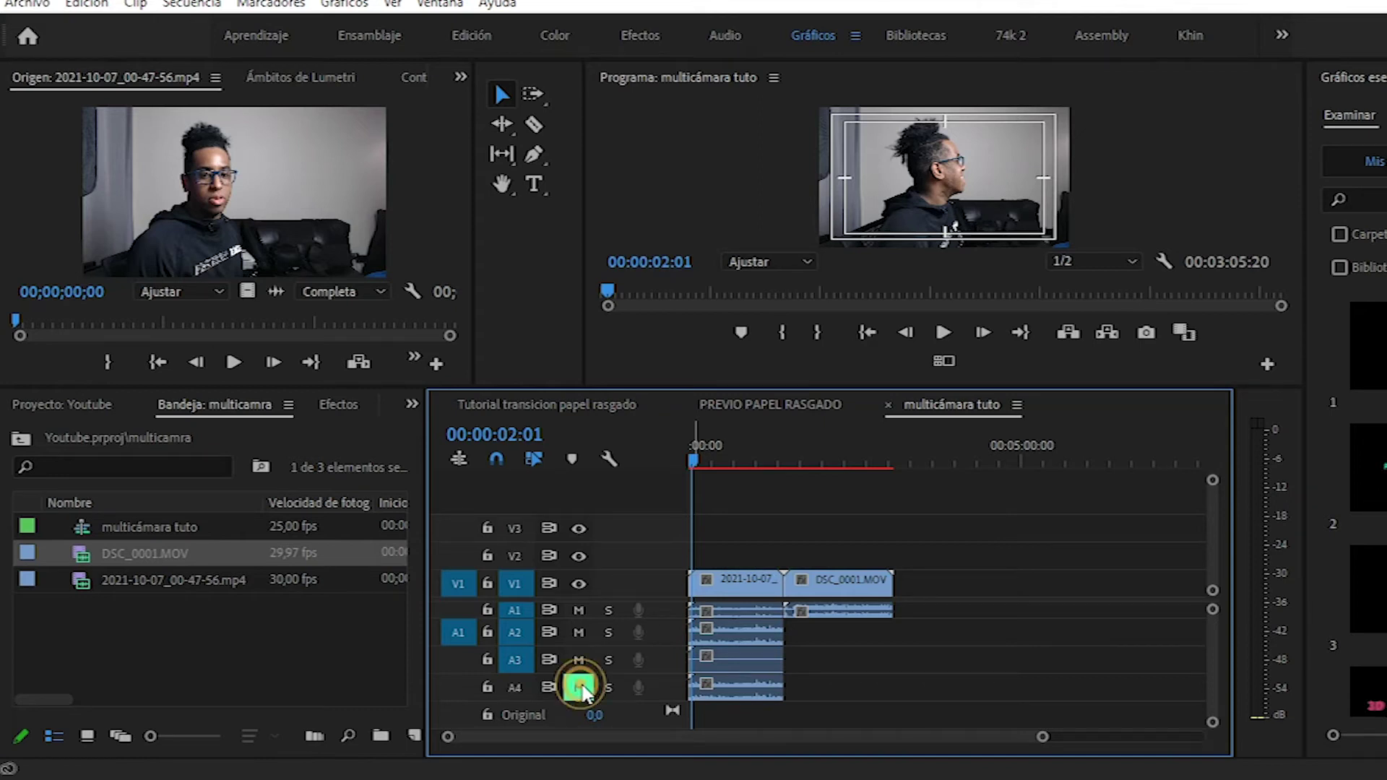
key("space")
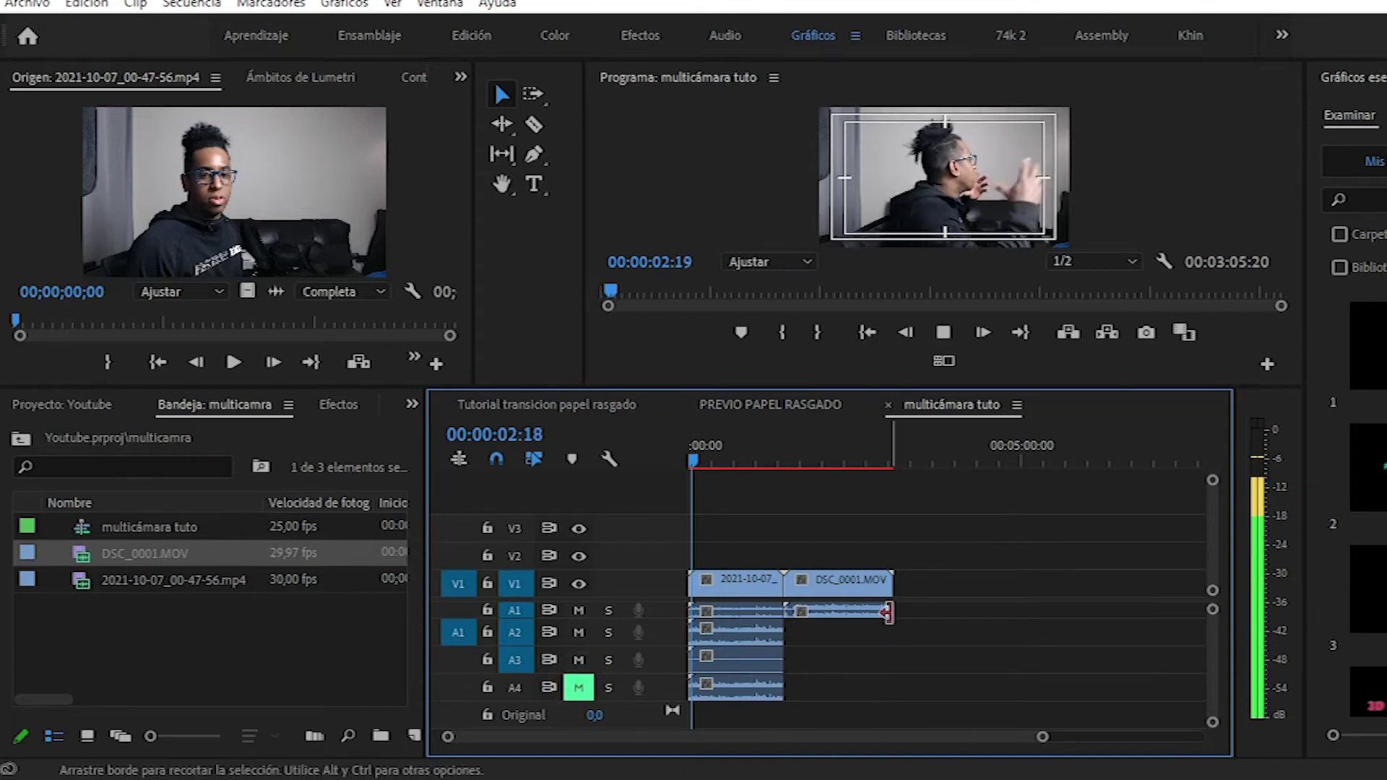
left_click(737, 653)
key("space")
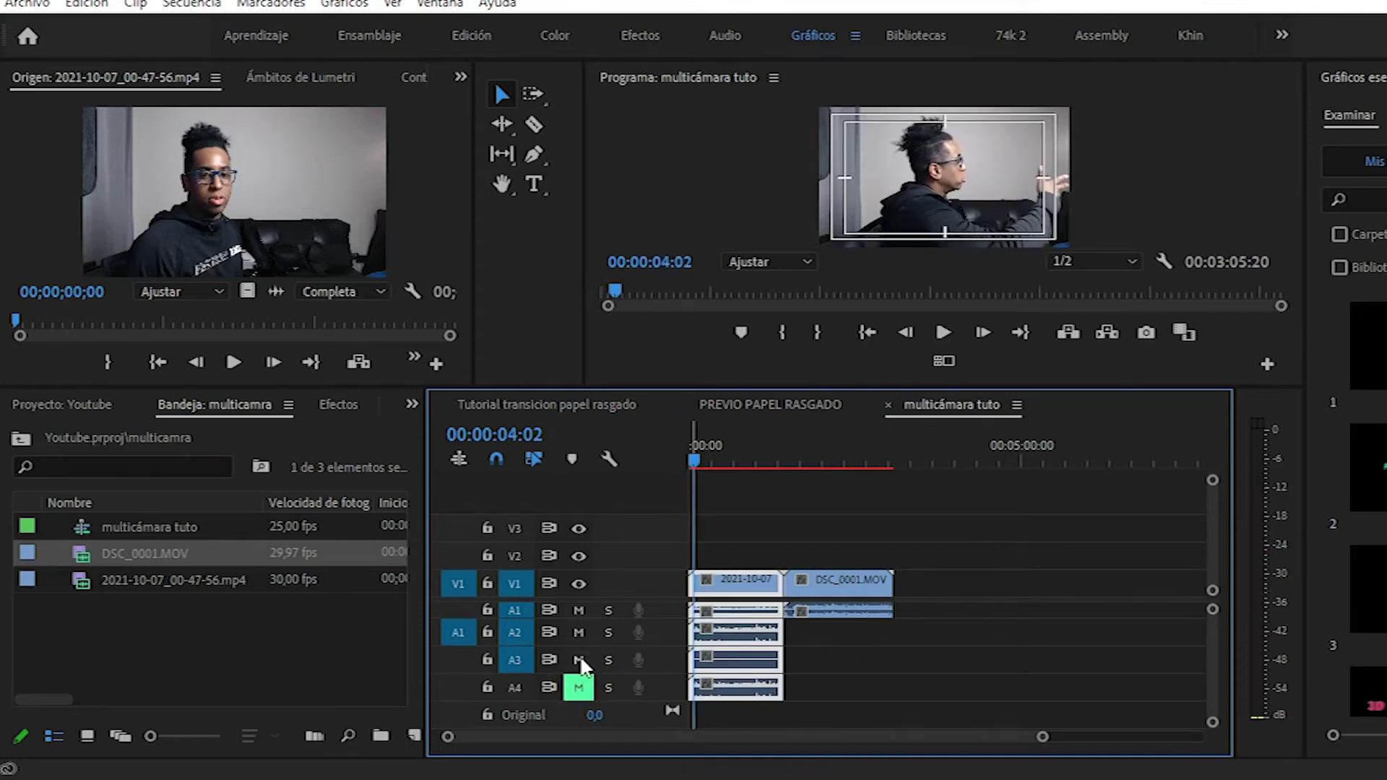
left_click(867, 670)
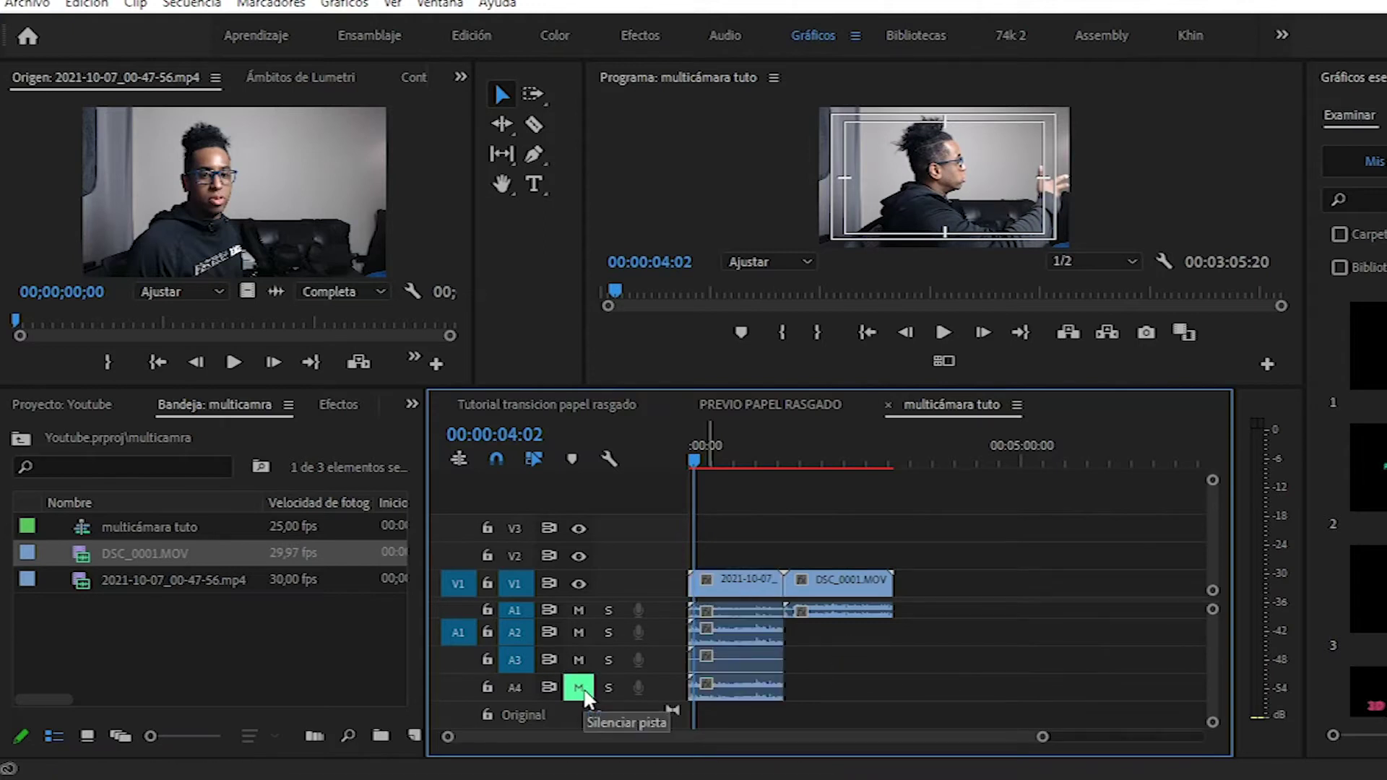
Try different mute combinations on tracks A1–A4 during playback
left_click(578, 686)
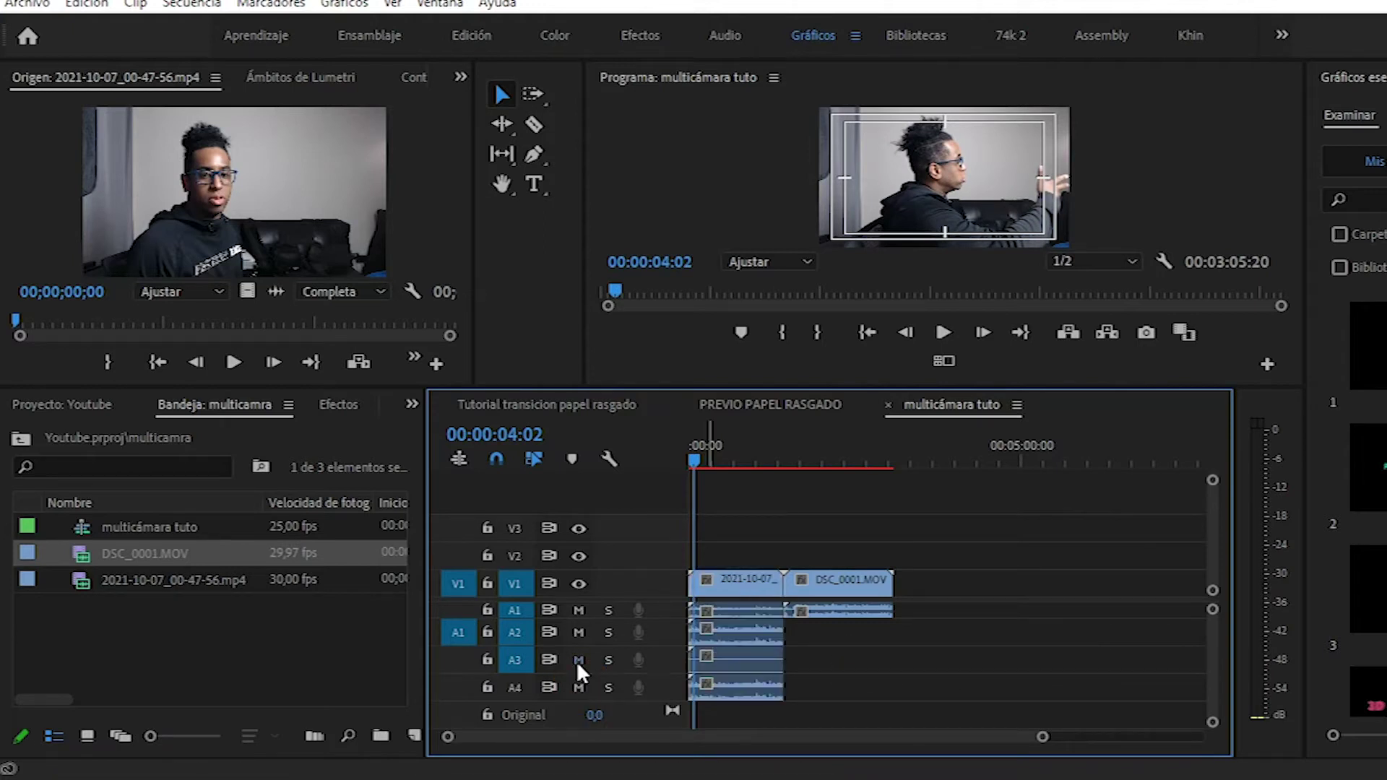
left_click(578, 659)
key("space")
left_click(579, 632)
left_click(580, 612)
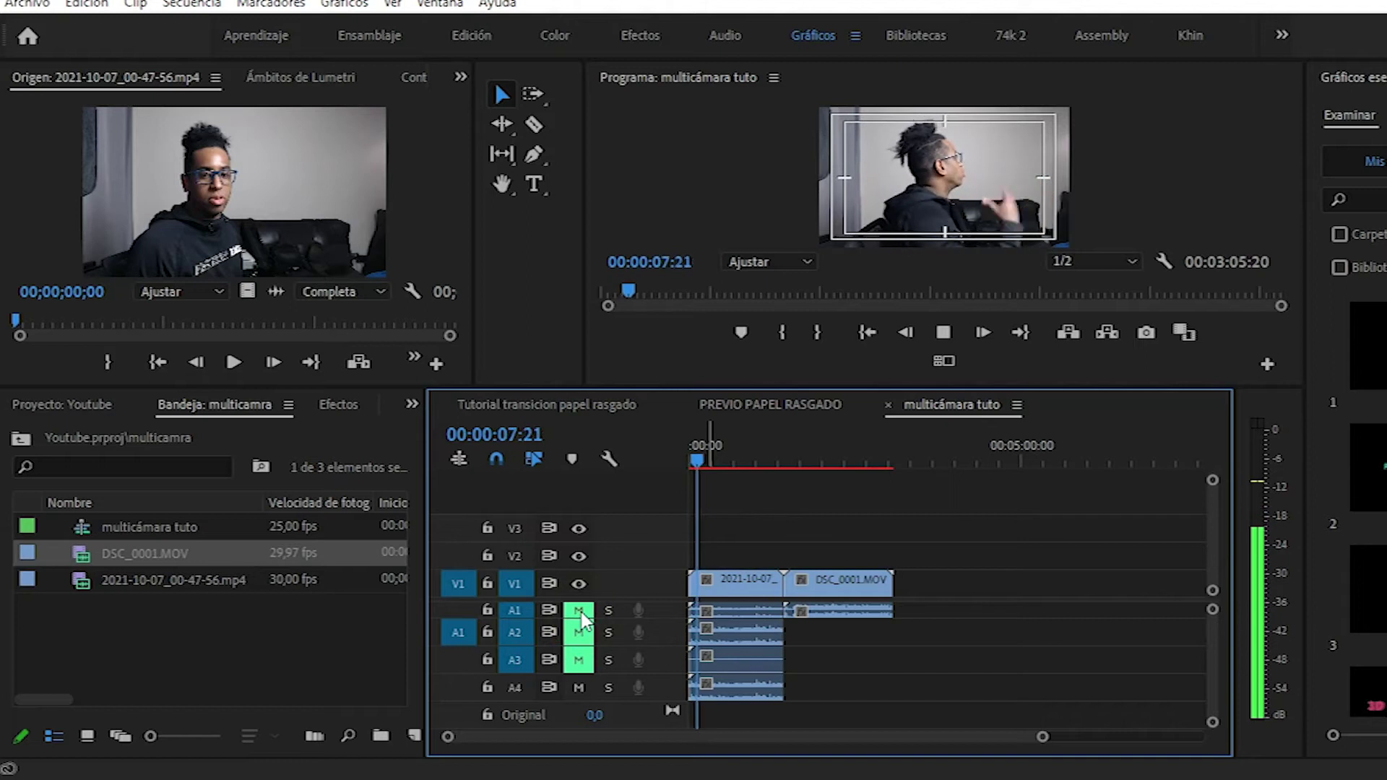
left_click(579, 611)
left_click(578, 687)
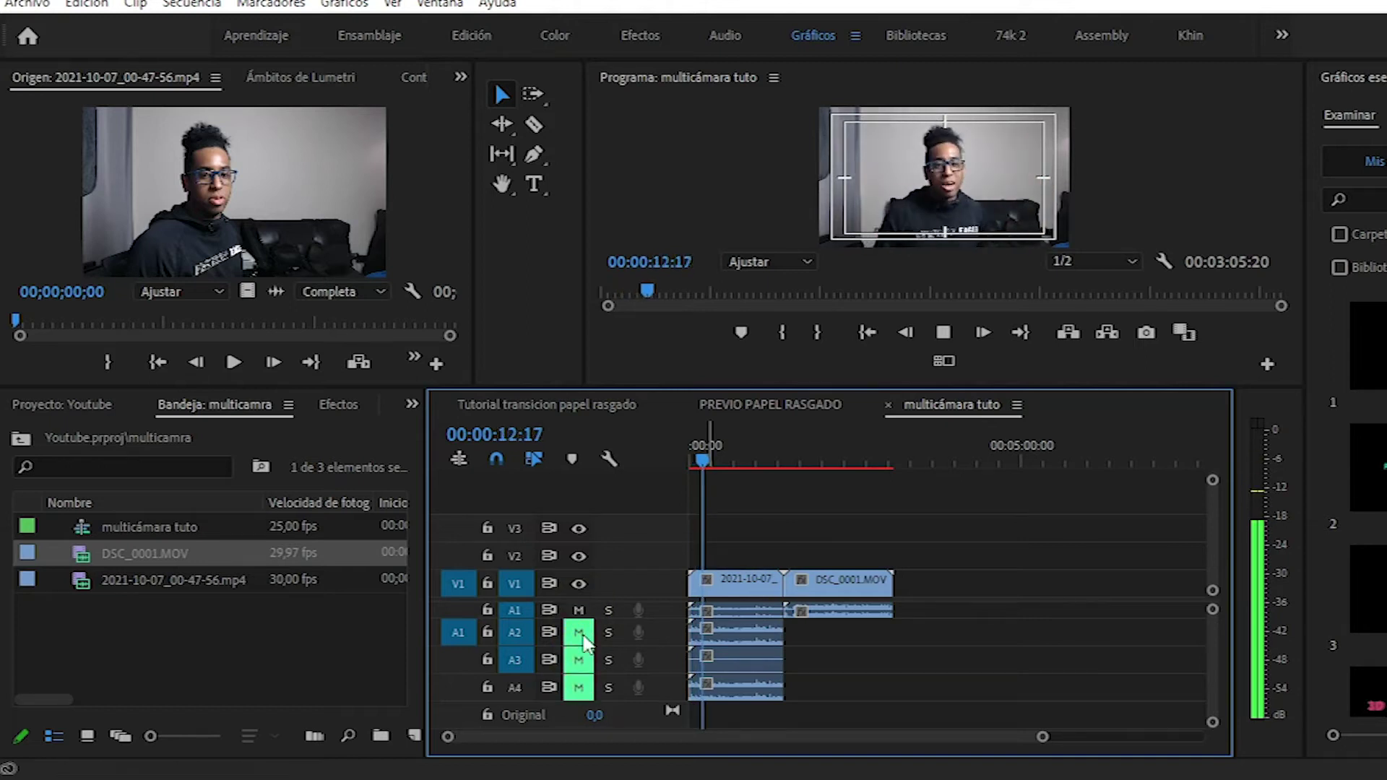
Leave A1, A2 and A3 muted with only A4 audible
scroll(944, 737, "up", 4)
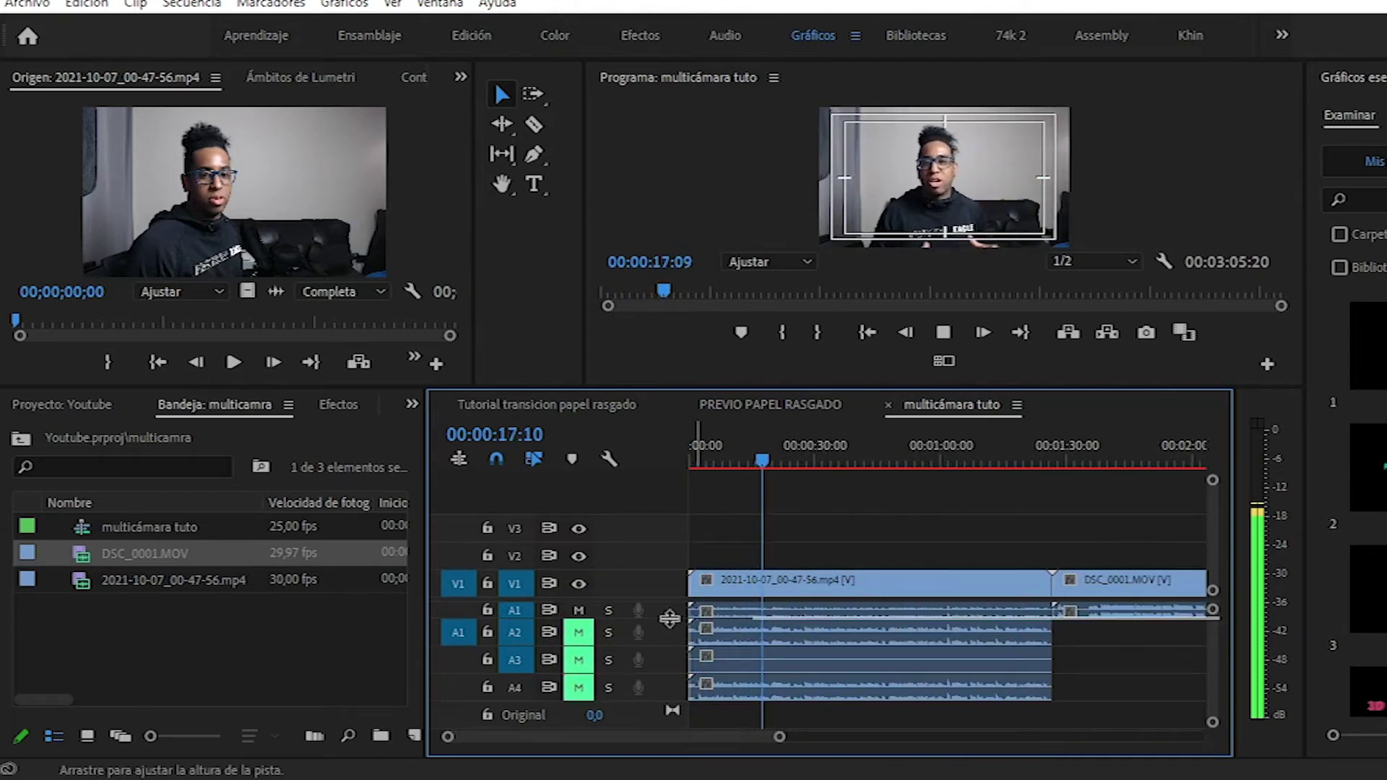
left_click(578, 698)
left_click(579, 671)
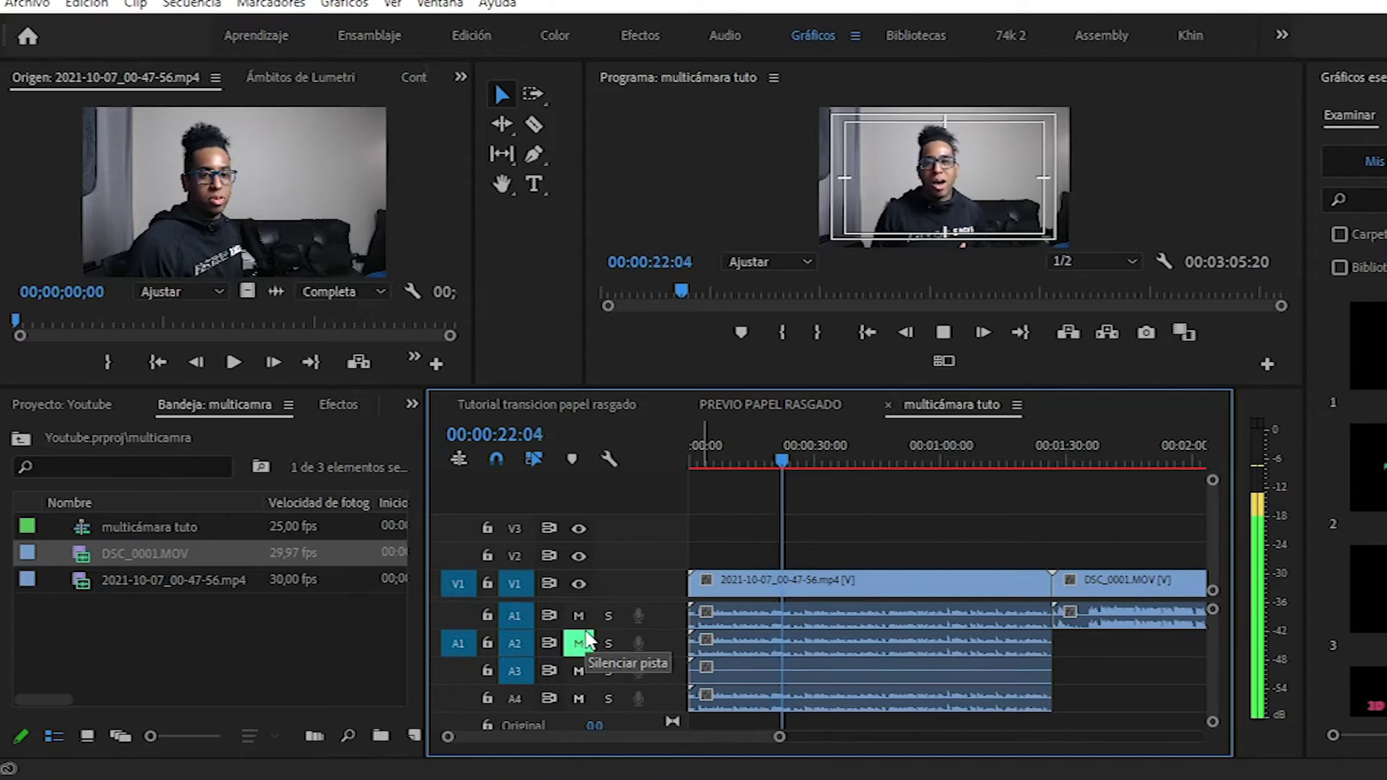
left_click(579, 643)
left_click(579, 616)
left_click(578, 698)
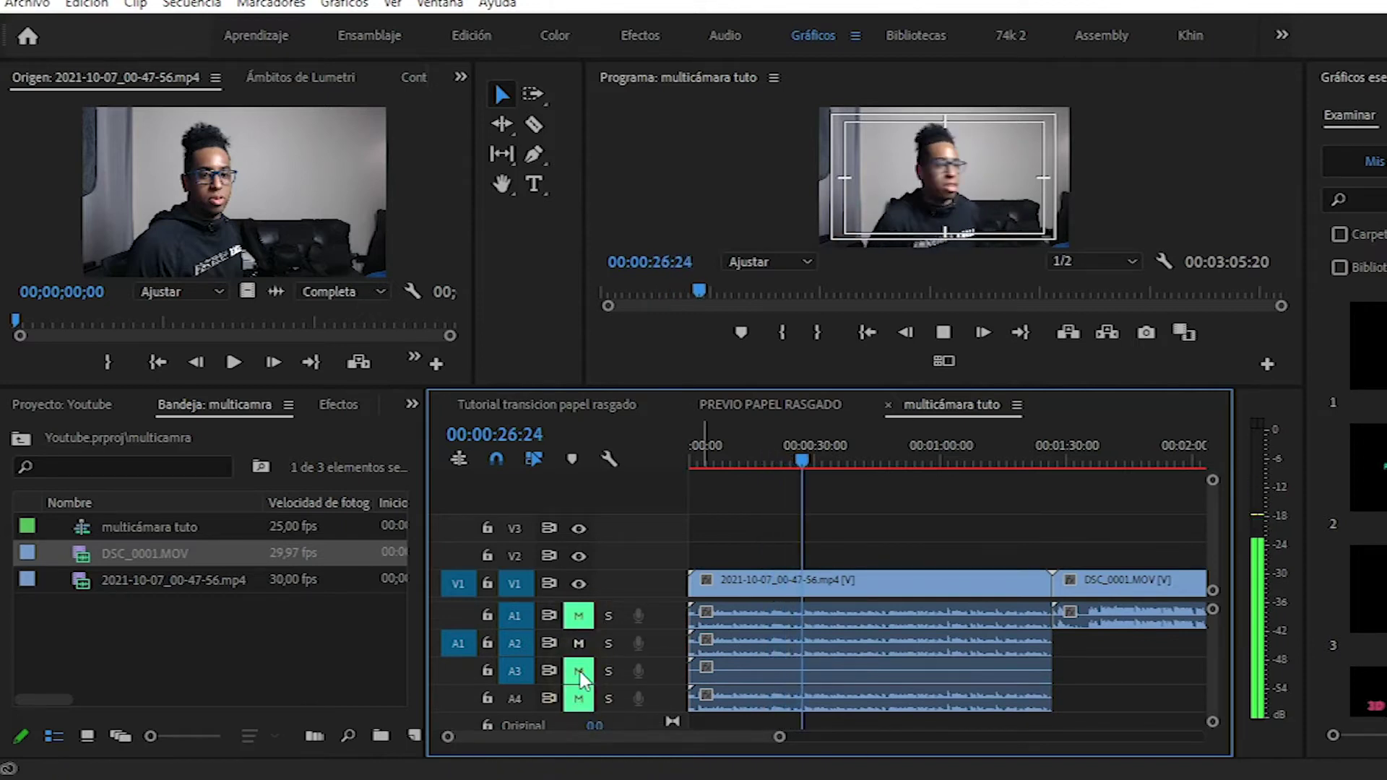
left_click(578, 698)
left_click(579, 643)
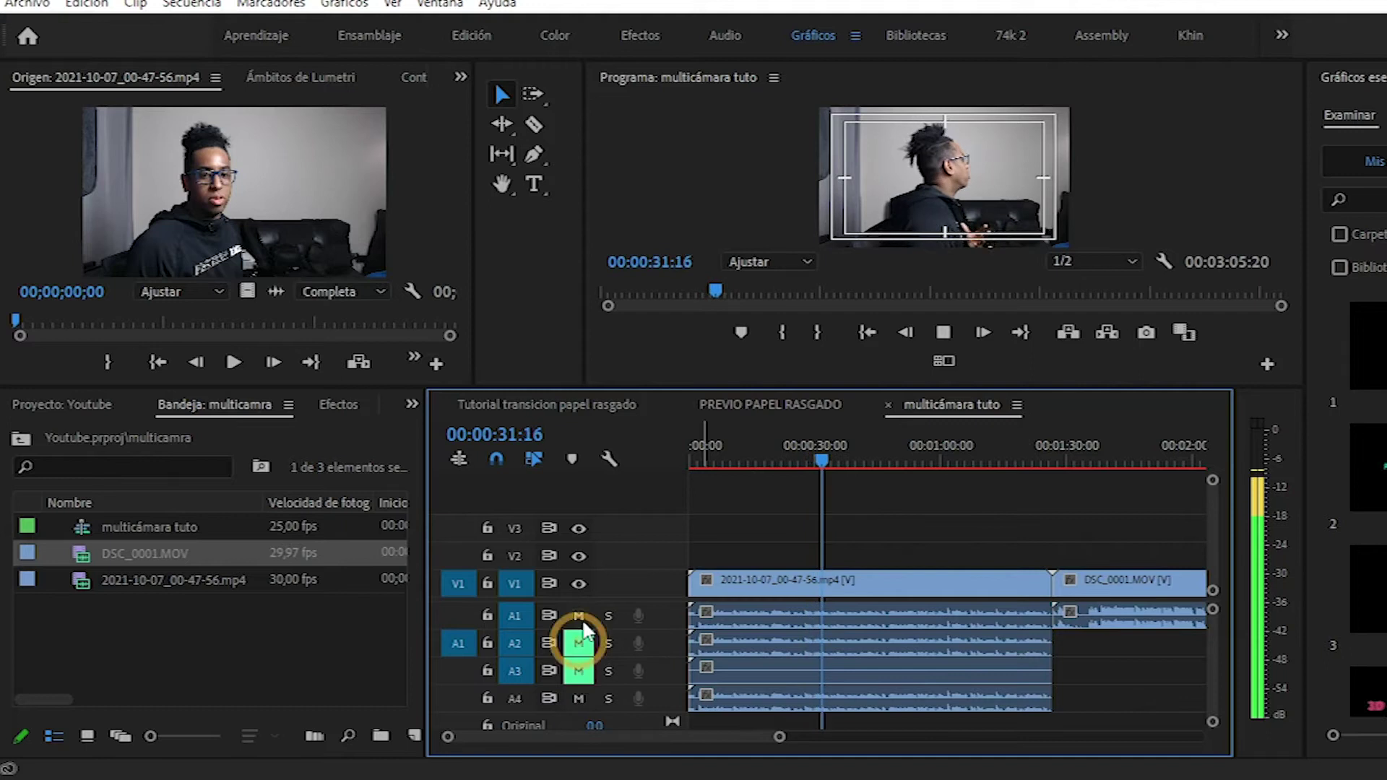
left_click(579, 670)
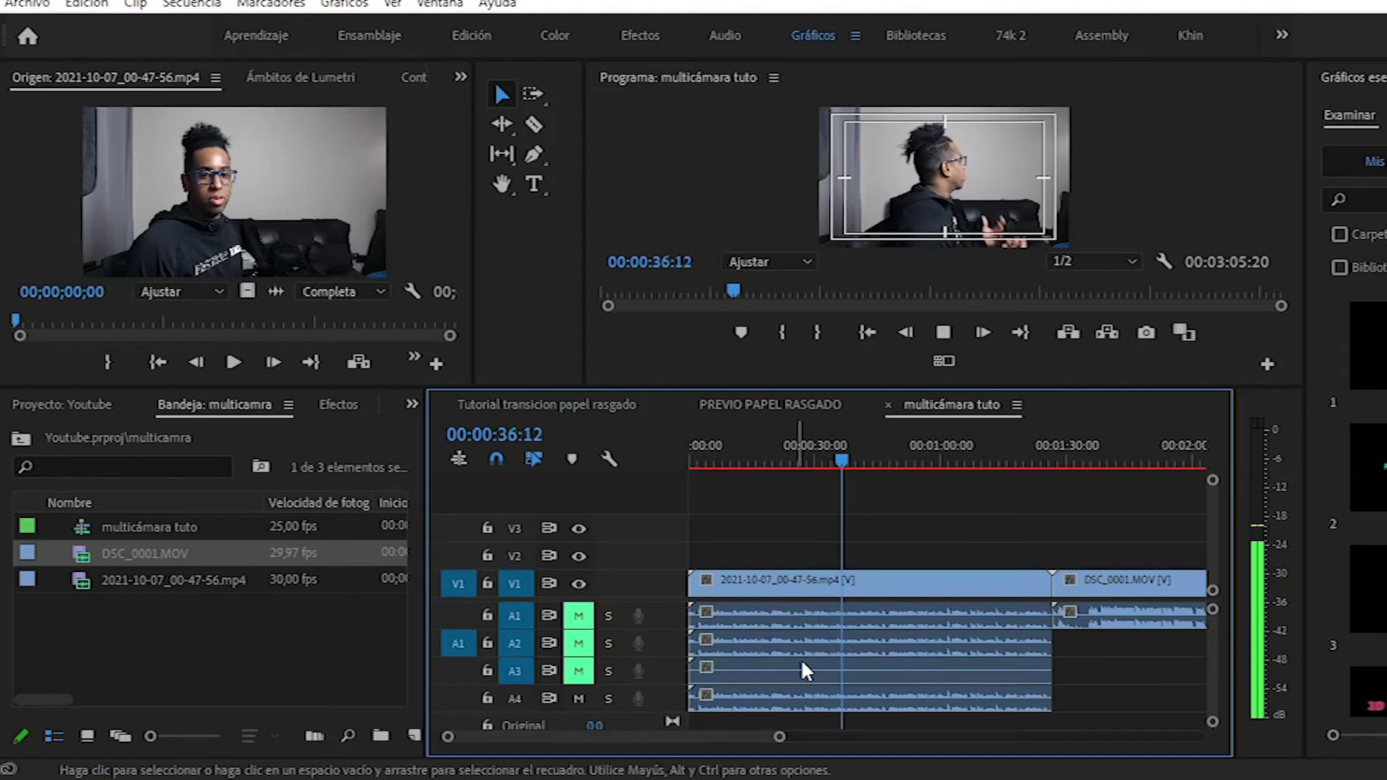
left_click(815, 673)
Unlink the 2021-10-07 clip's video from its audio
right_click(946, 682)
key("Escape")
left_click(943, 333)
left_click(1092, 687)
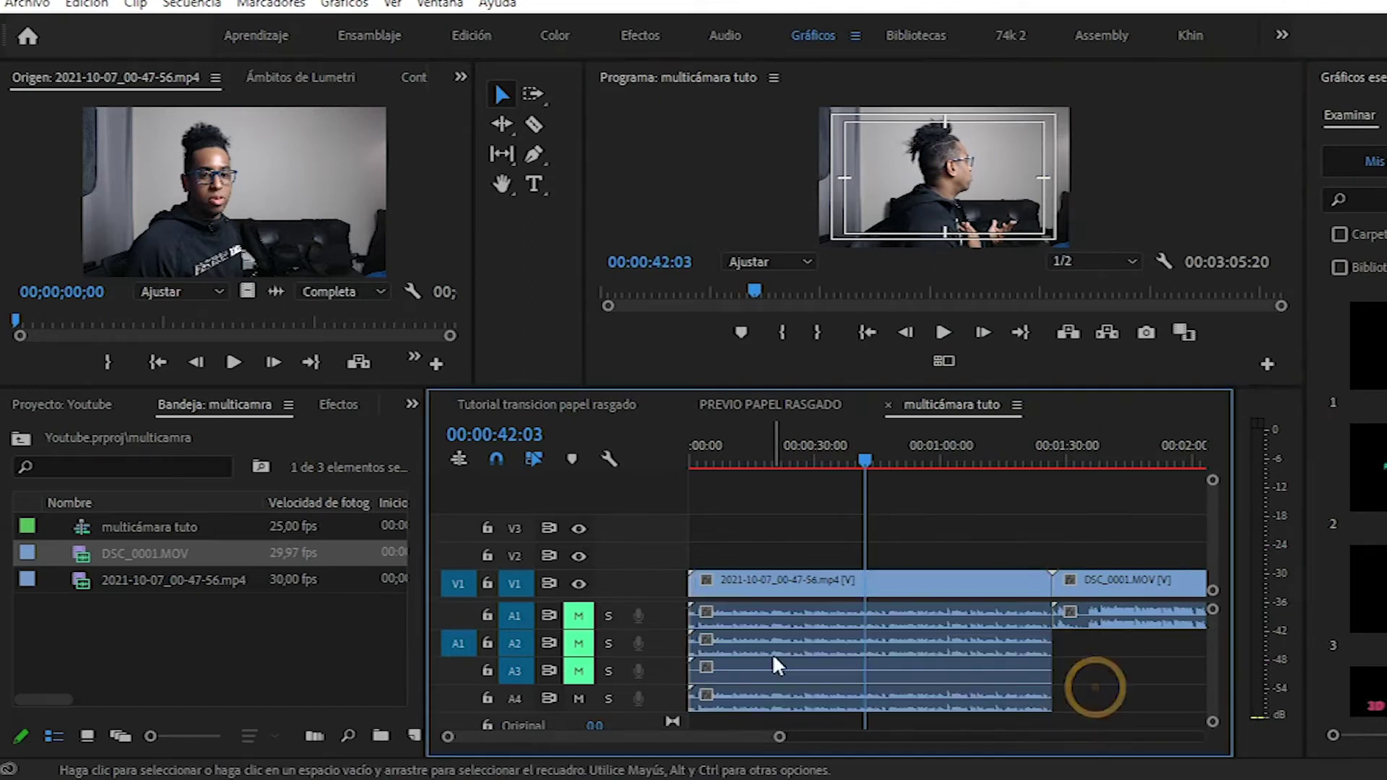
left_click(778, 668)
right_click(753, 681)
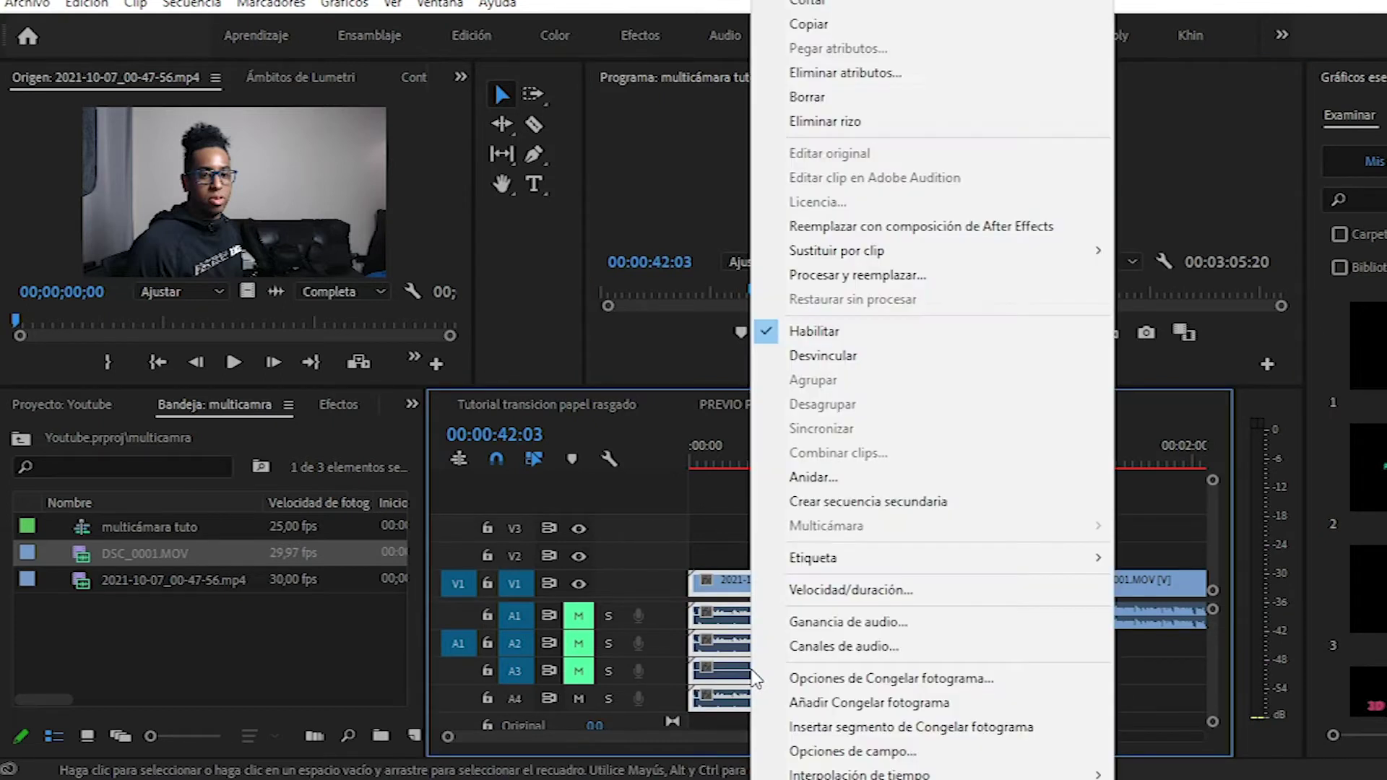
left_click(824, 353)
Delete the A1–A3 audio clips and move the A4 audio up to track A1
left_click(828, 645)
left_click(825, 618)
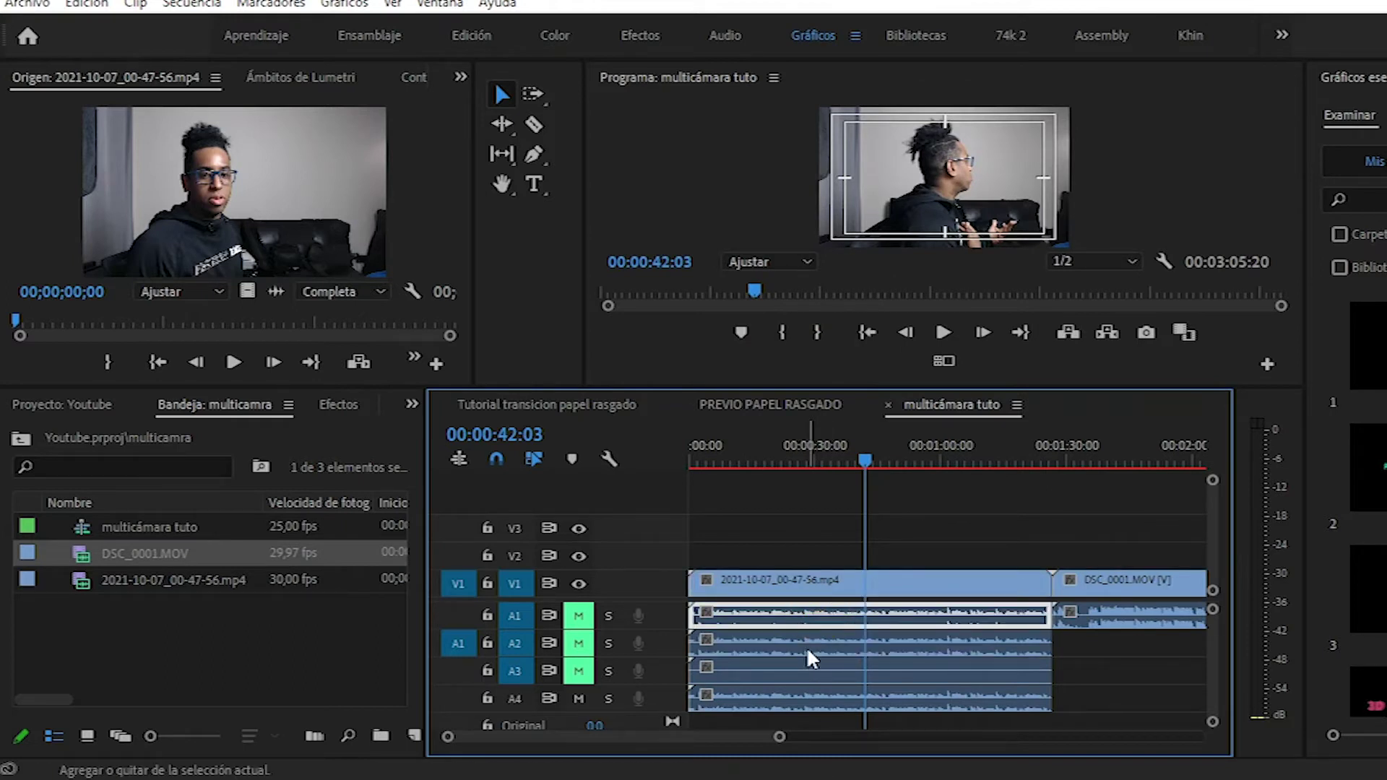
left_click(807, 649, "shift")
left_click(791, 669, "shift")
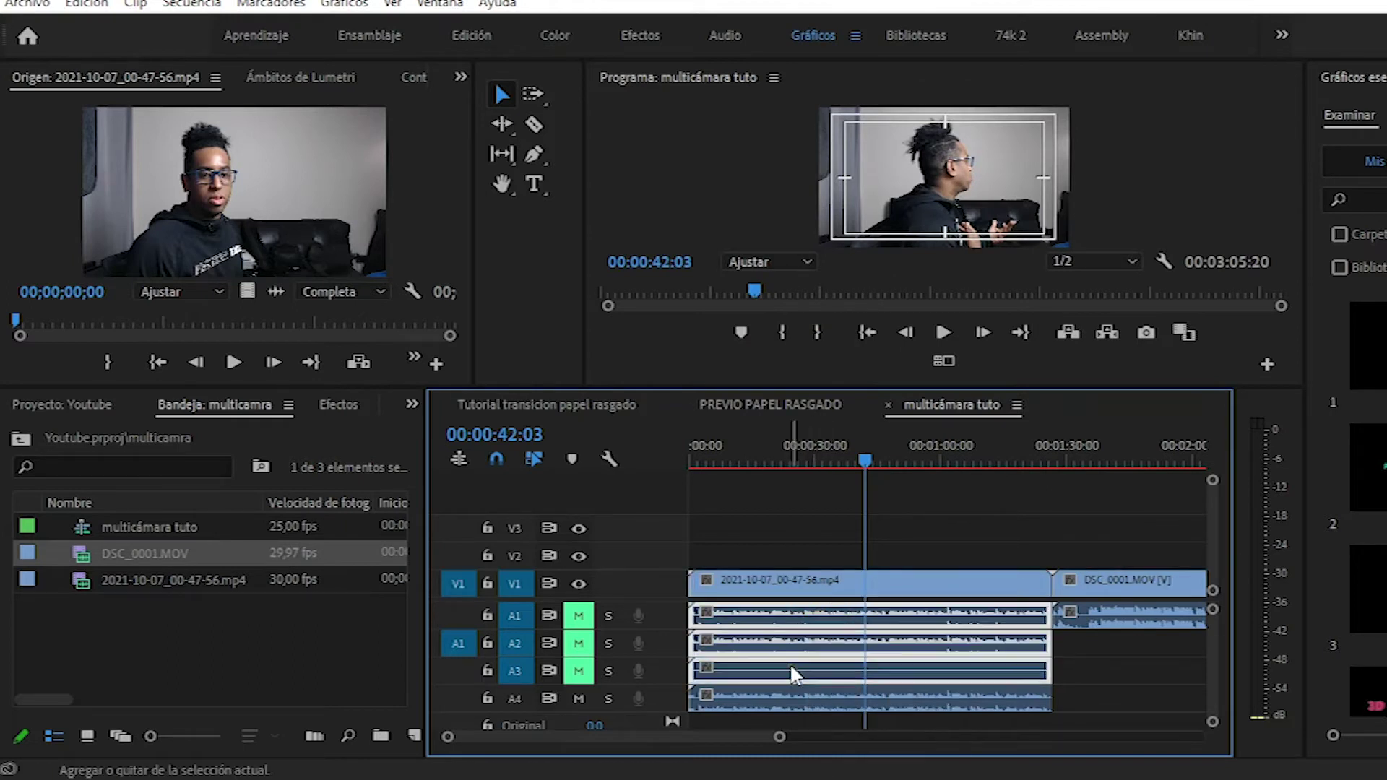
key("Delete")
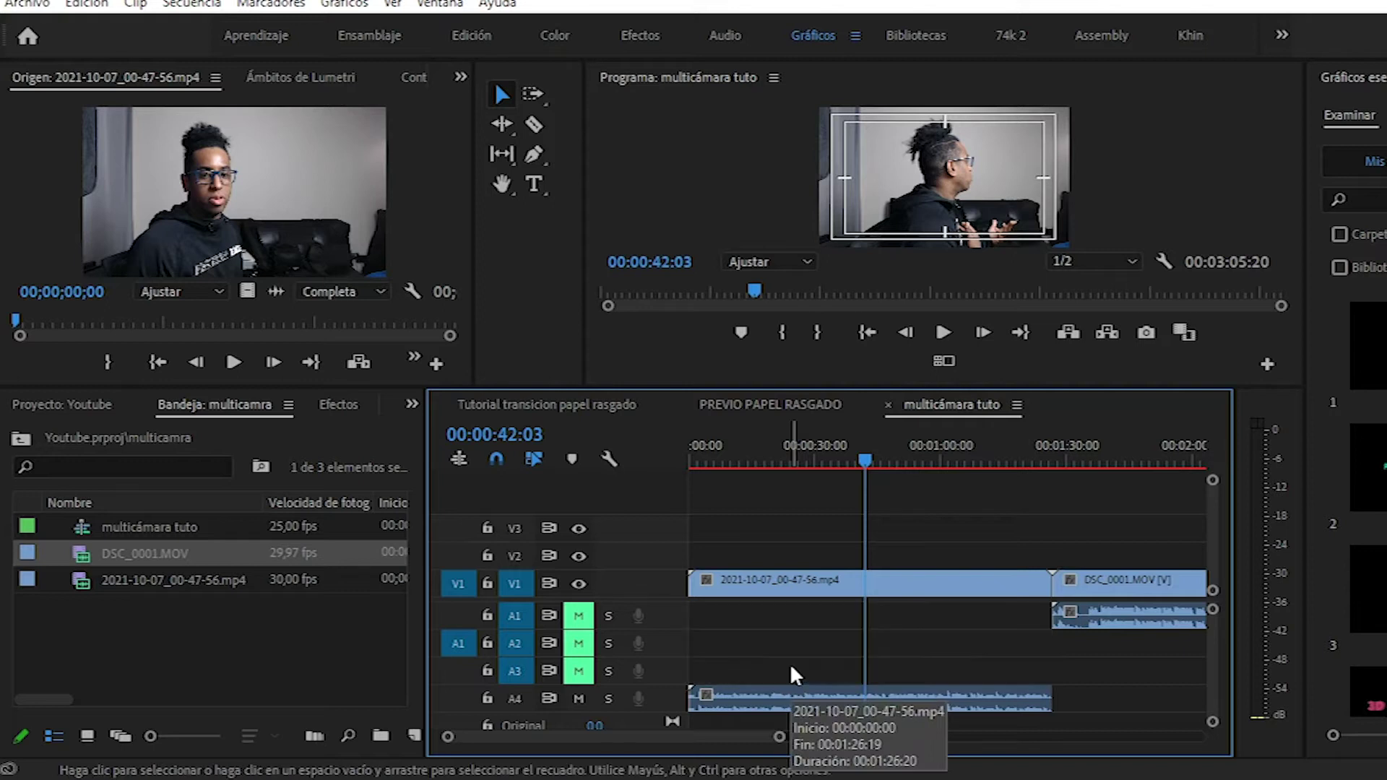
left_click_drag(763, 699, 774, 589)
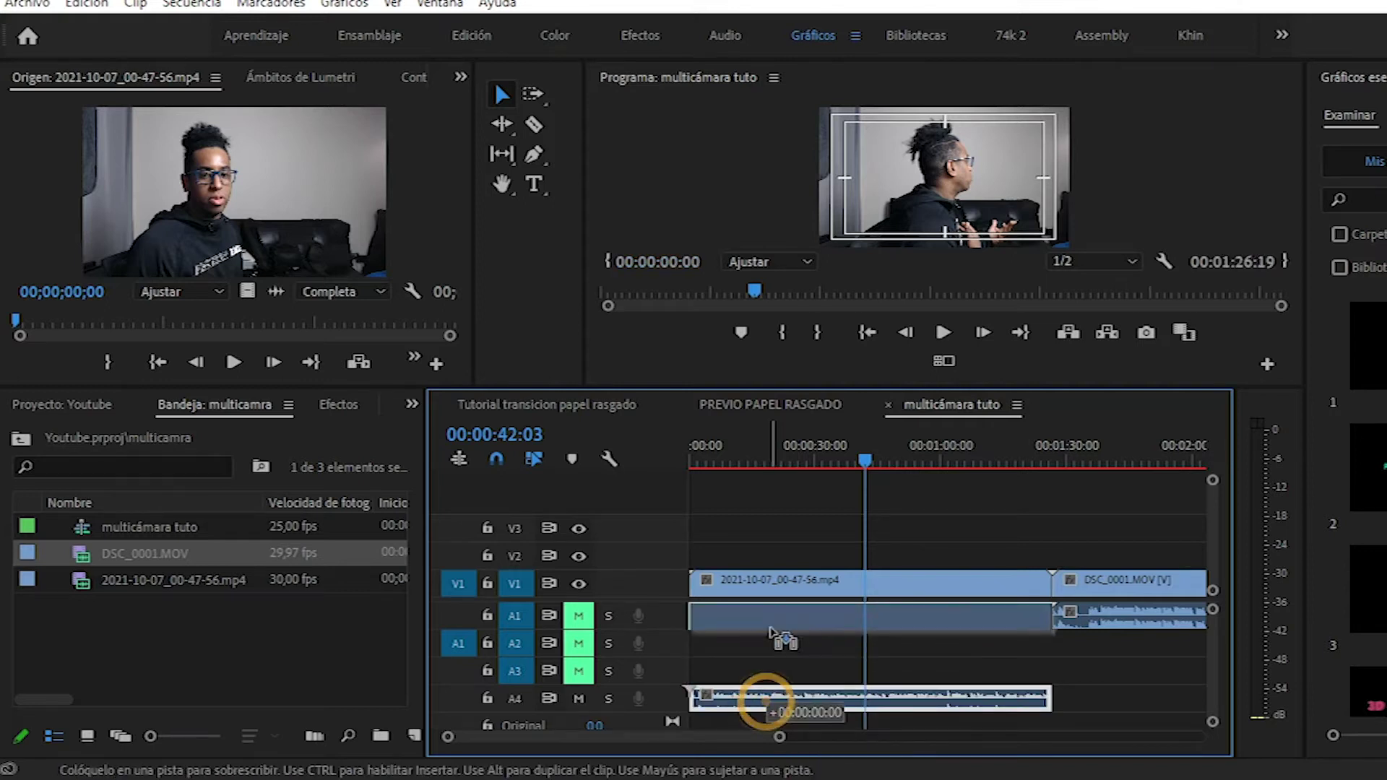
Link the V1 video with the A1 audio clip again
left_click_drag(777, 491, 798, 623)
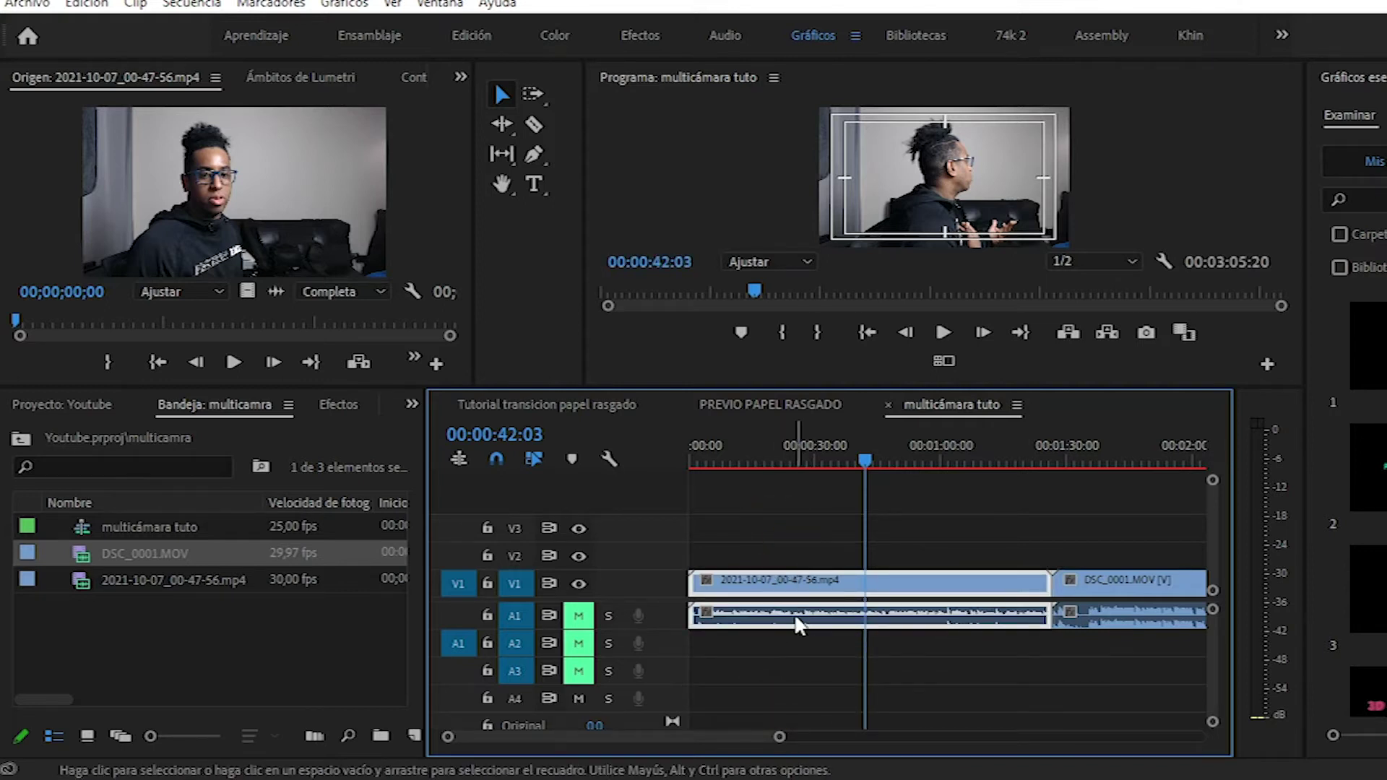
right_click(792, 627)
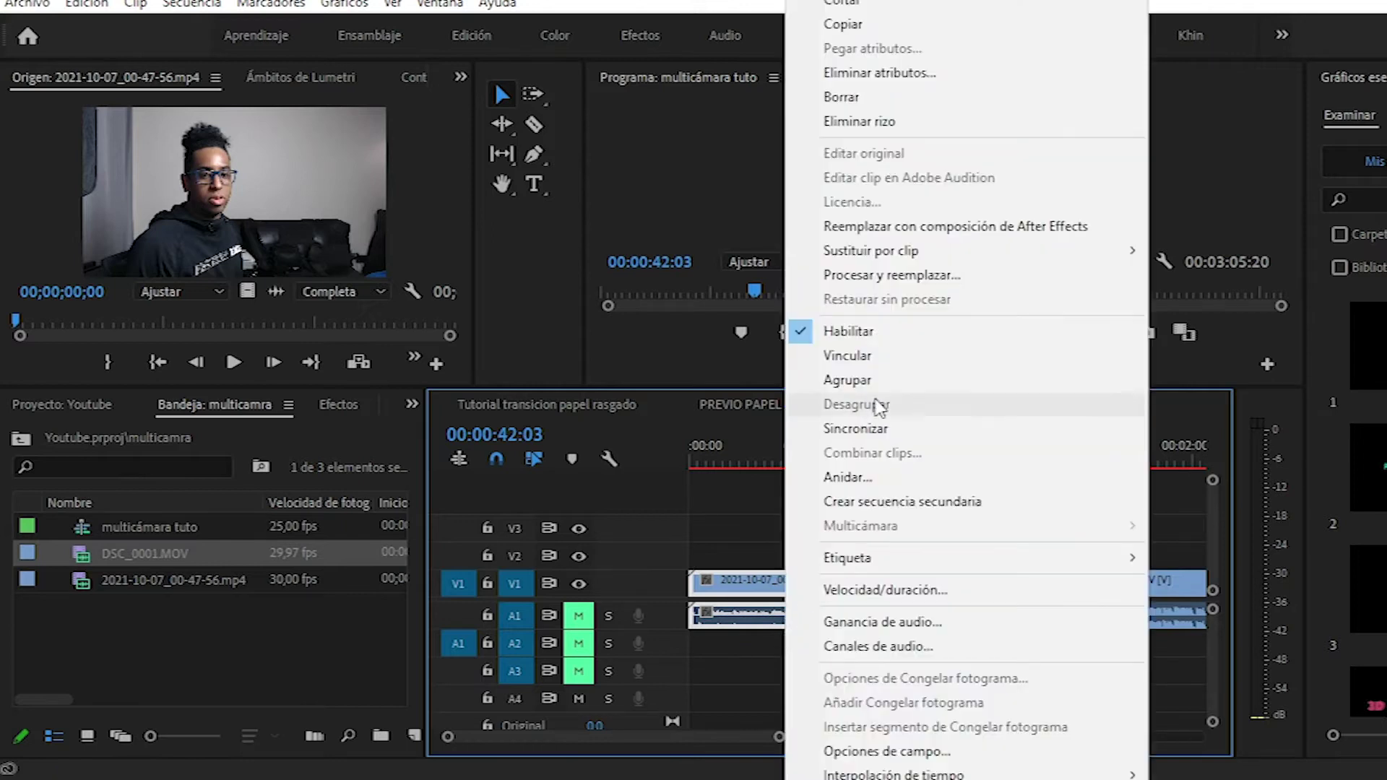
left_click(802, 356)
left_click(860, 464)
Move DSC_0001.MOV onto V2/A2 at the sequence start
left_click_drag(859, 464, 891, 462)
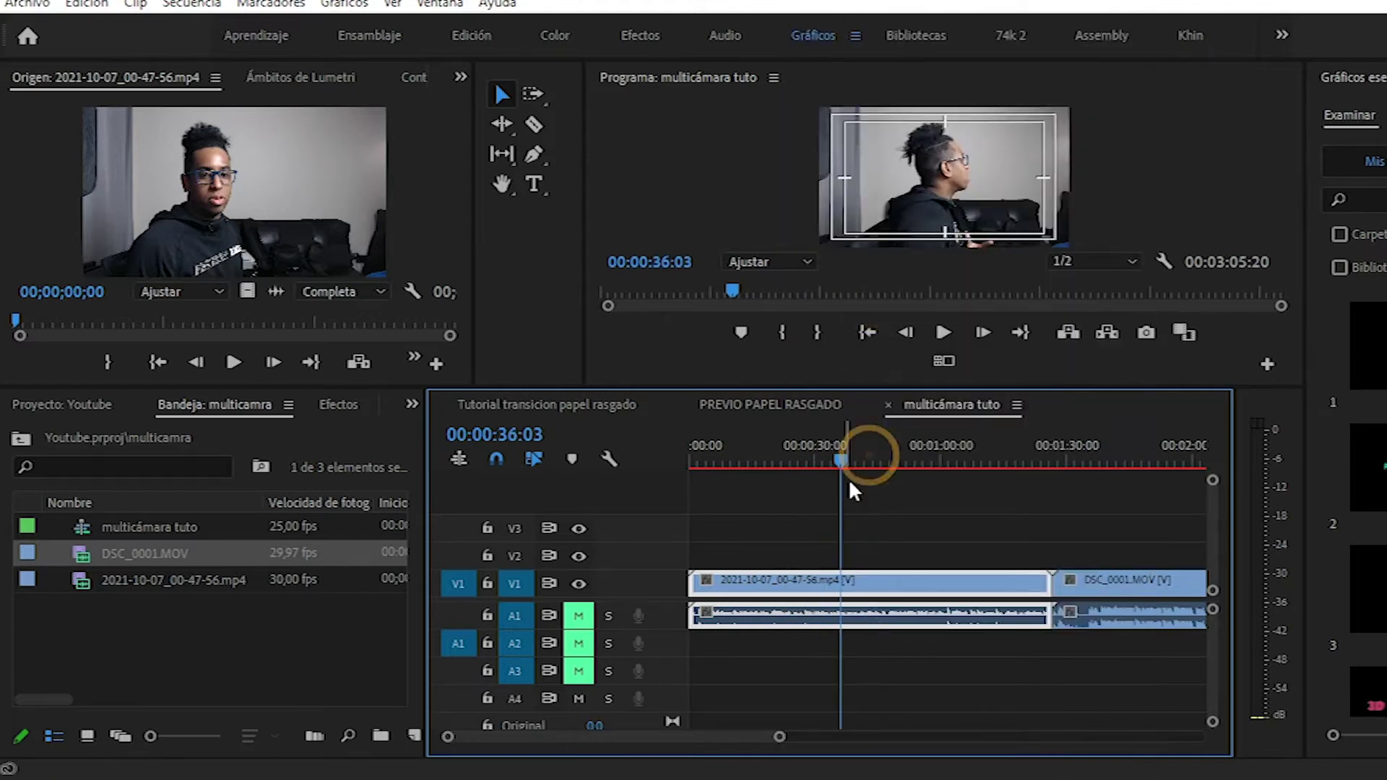
mouse_move(1143, 583)
left_mouse_down()
mouse_move(1116, 592)
mouse_move(743, 567)
left_mouse_up()
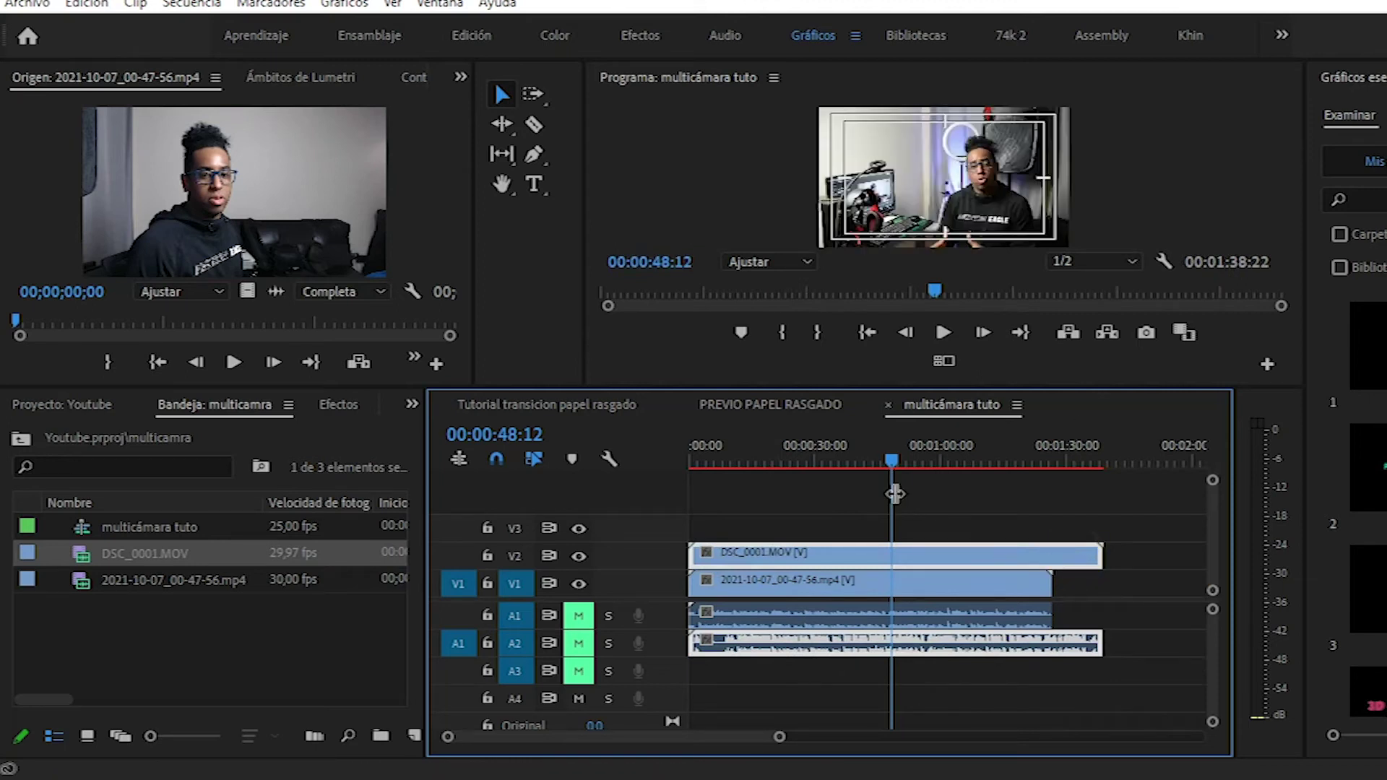
left_click(842, 461)
left_click(765, 516)
Select all four clips and synchronize them by audio
left_click_drag(765, 516, 826, 659)
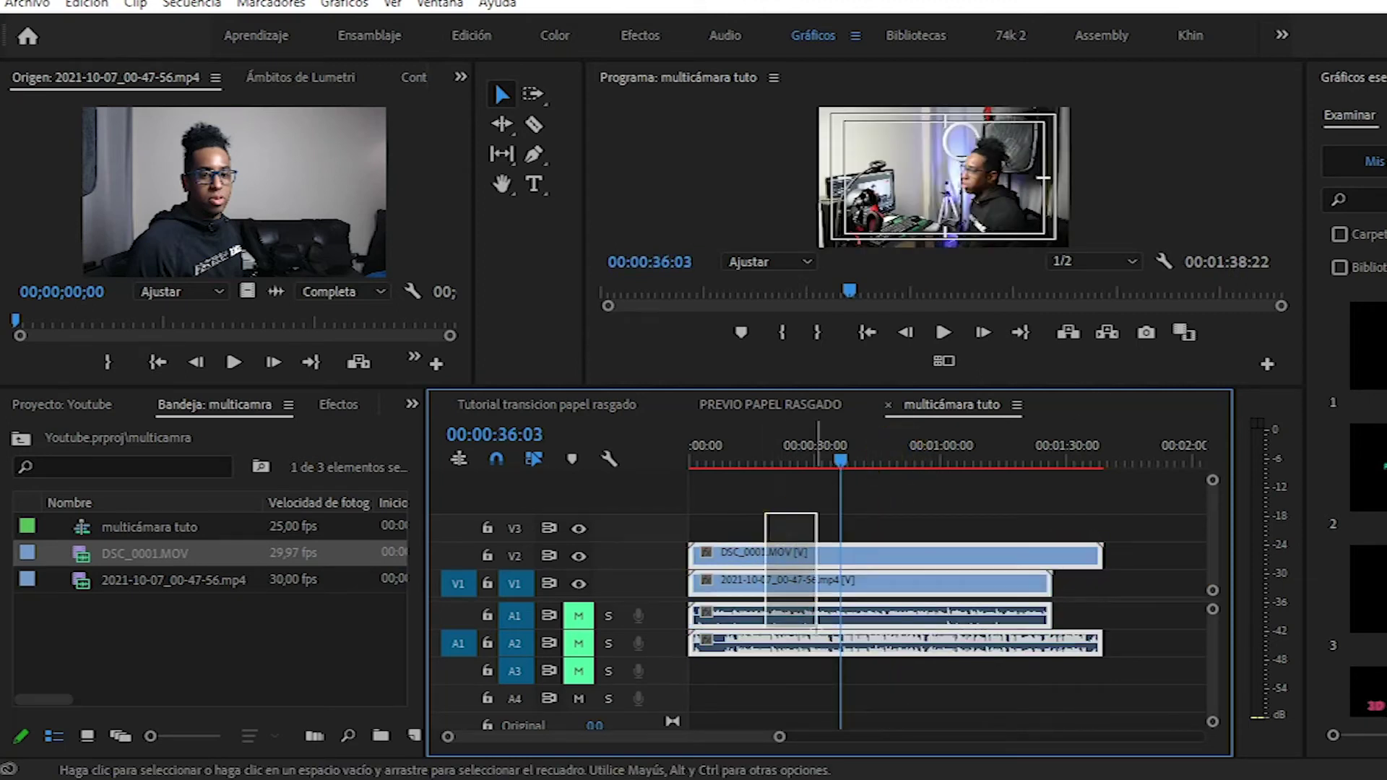
right_click(774, 585)
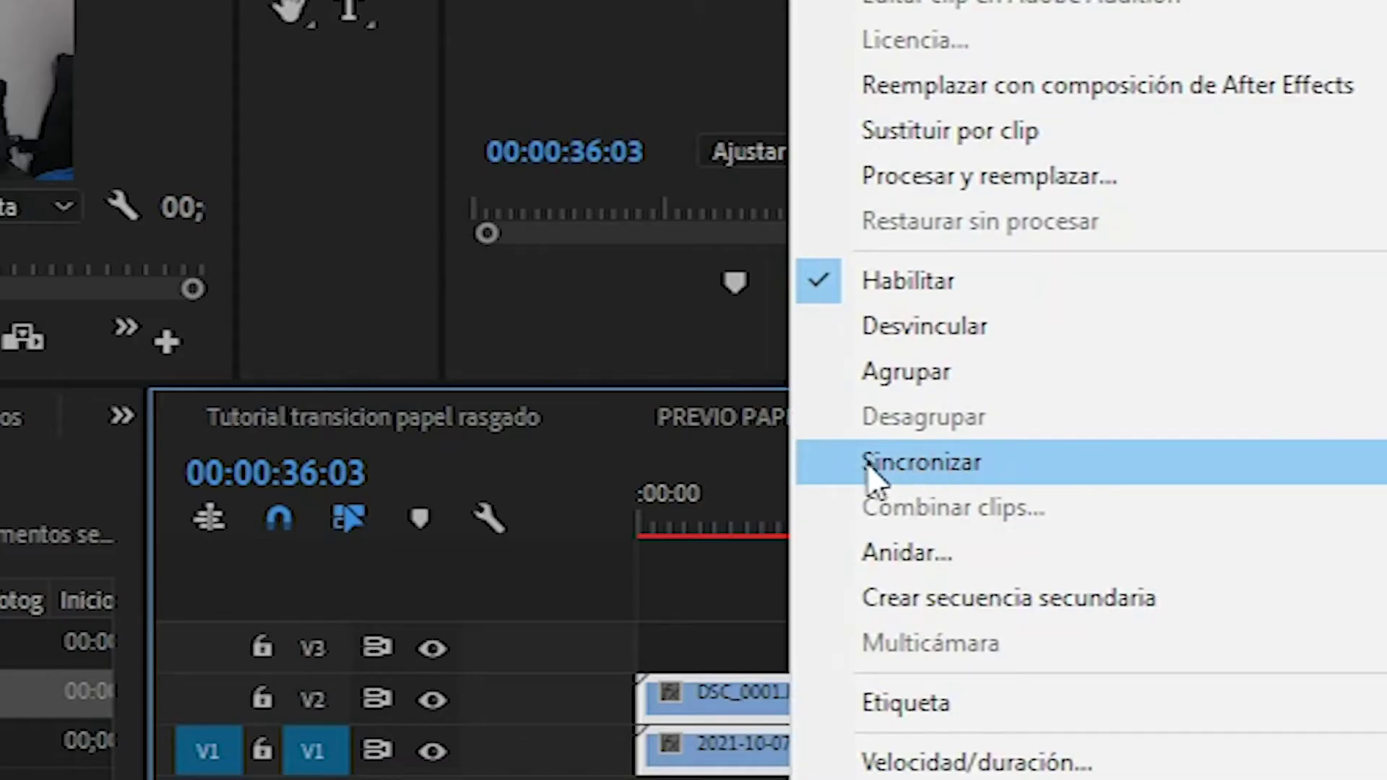
left_click(868, 466)
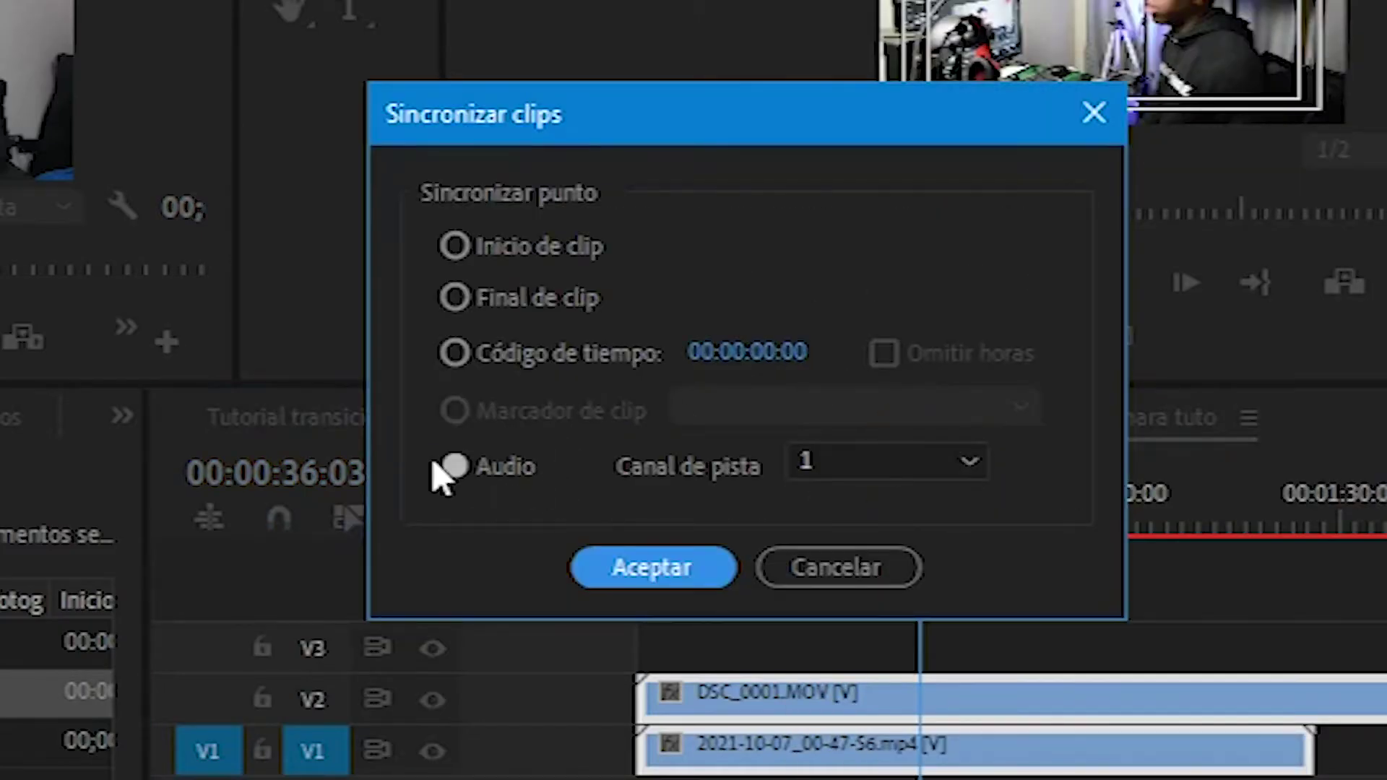
left_click(654, 568)
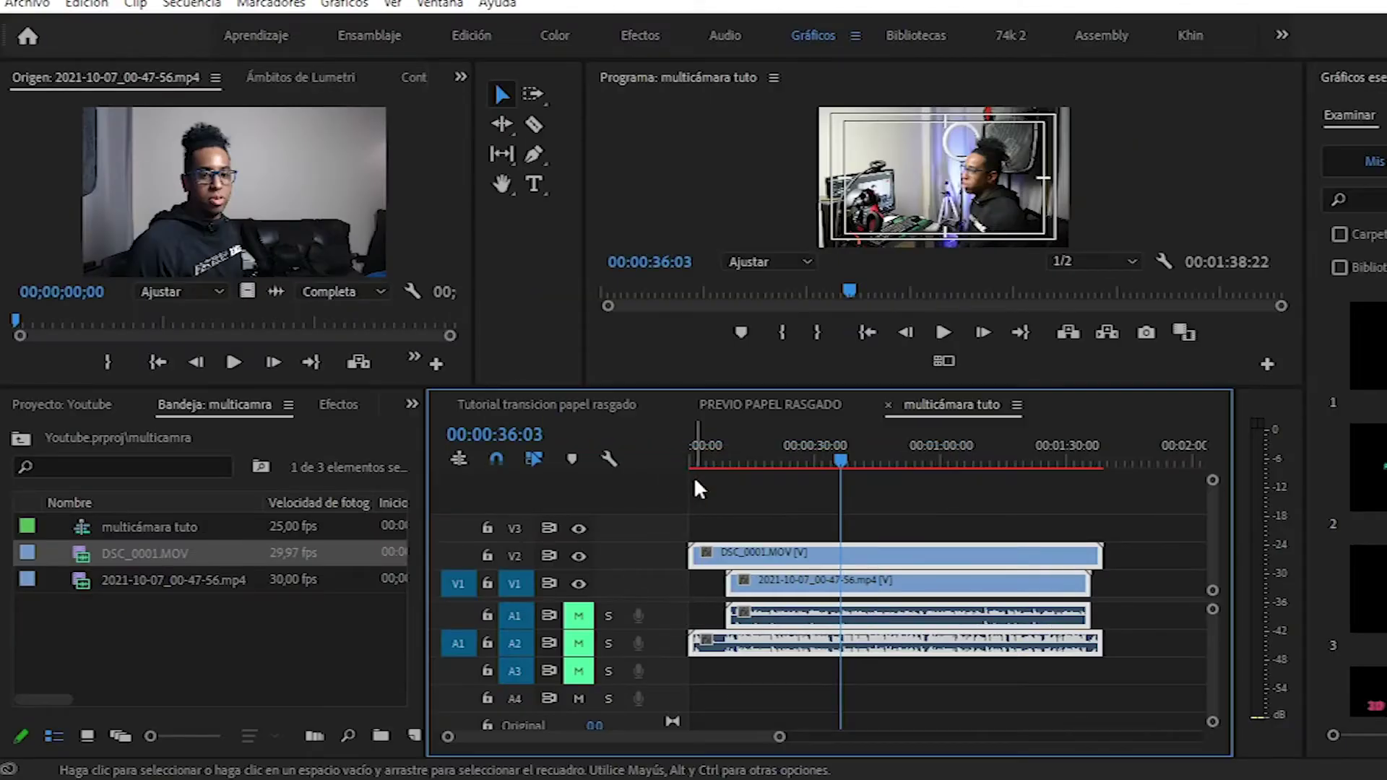
Cut the DSC_0001 clip near the 5-second mark with the Razor tool
mouse_move(843, 463)
left_mouse_down()
mouse_move(738, 479)
mouse_move(712, 459)
mouse_move(727, 459)
left_mouse_up()
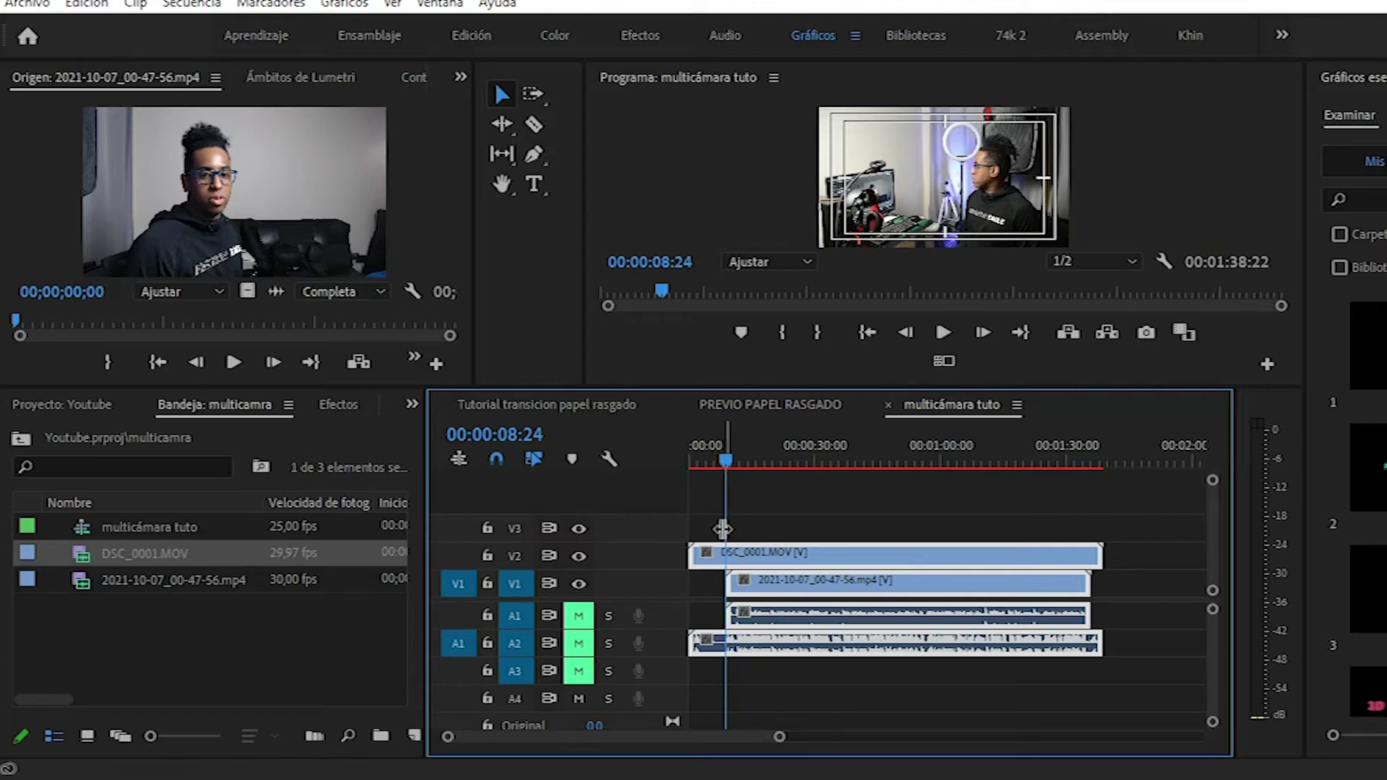
left_click_drag(722, 451, 714, 458)
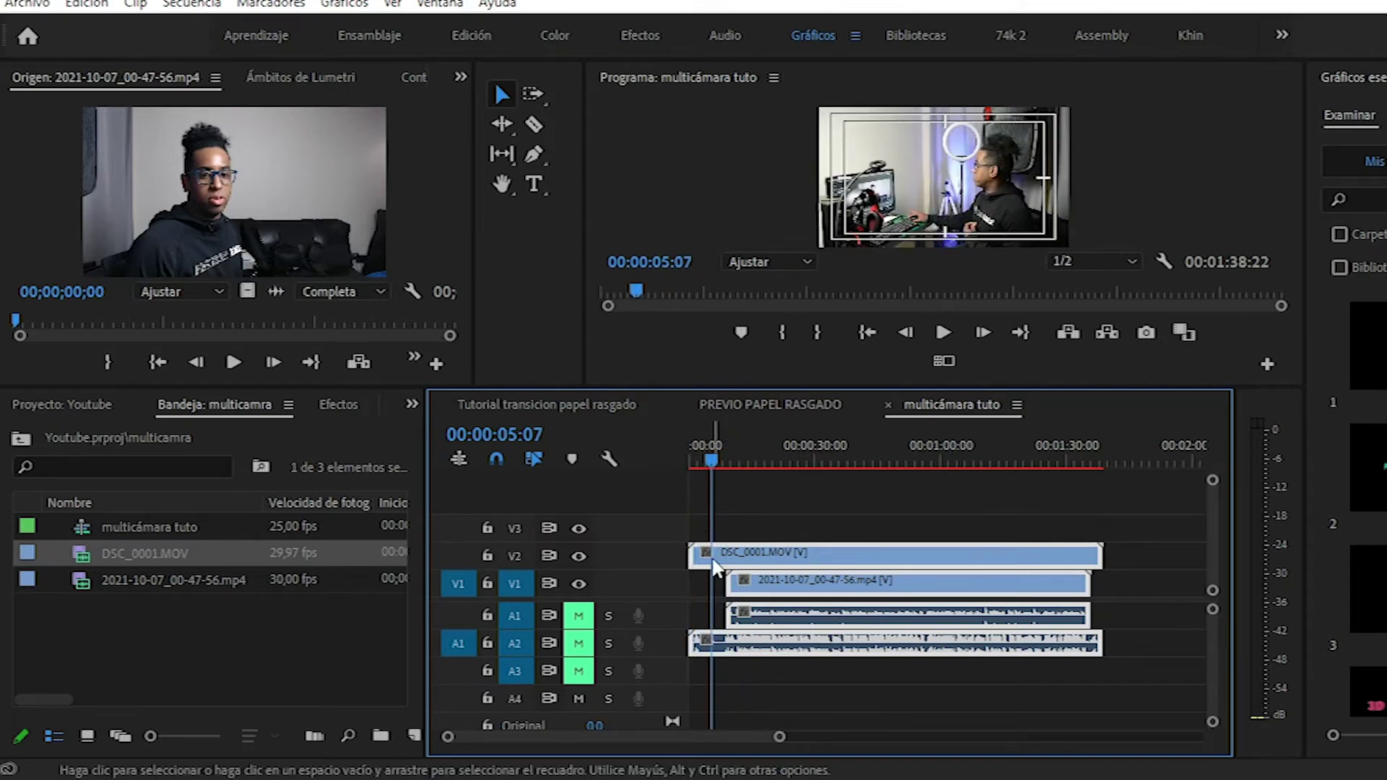
key("c")
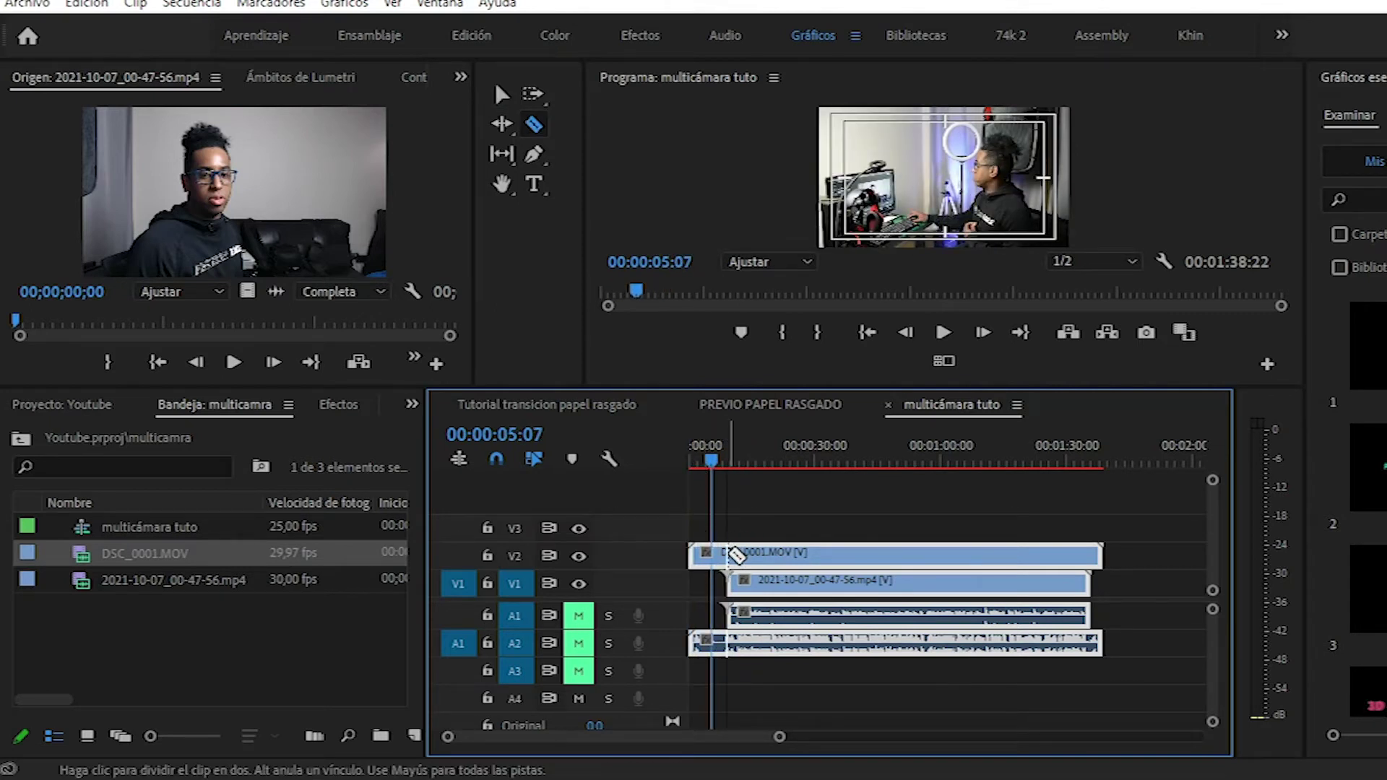
left_click(728, 554)
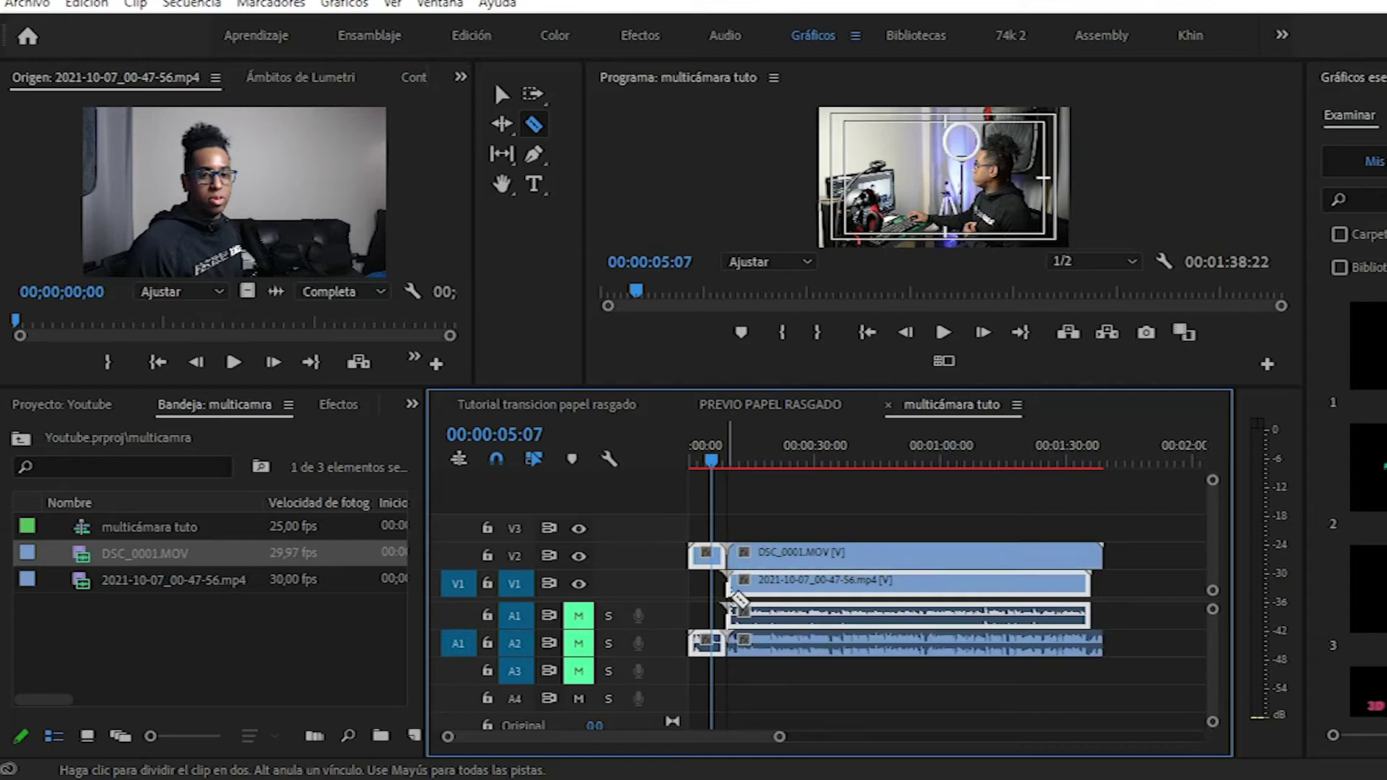
key("v")
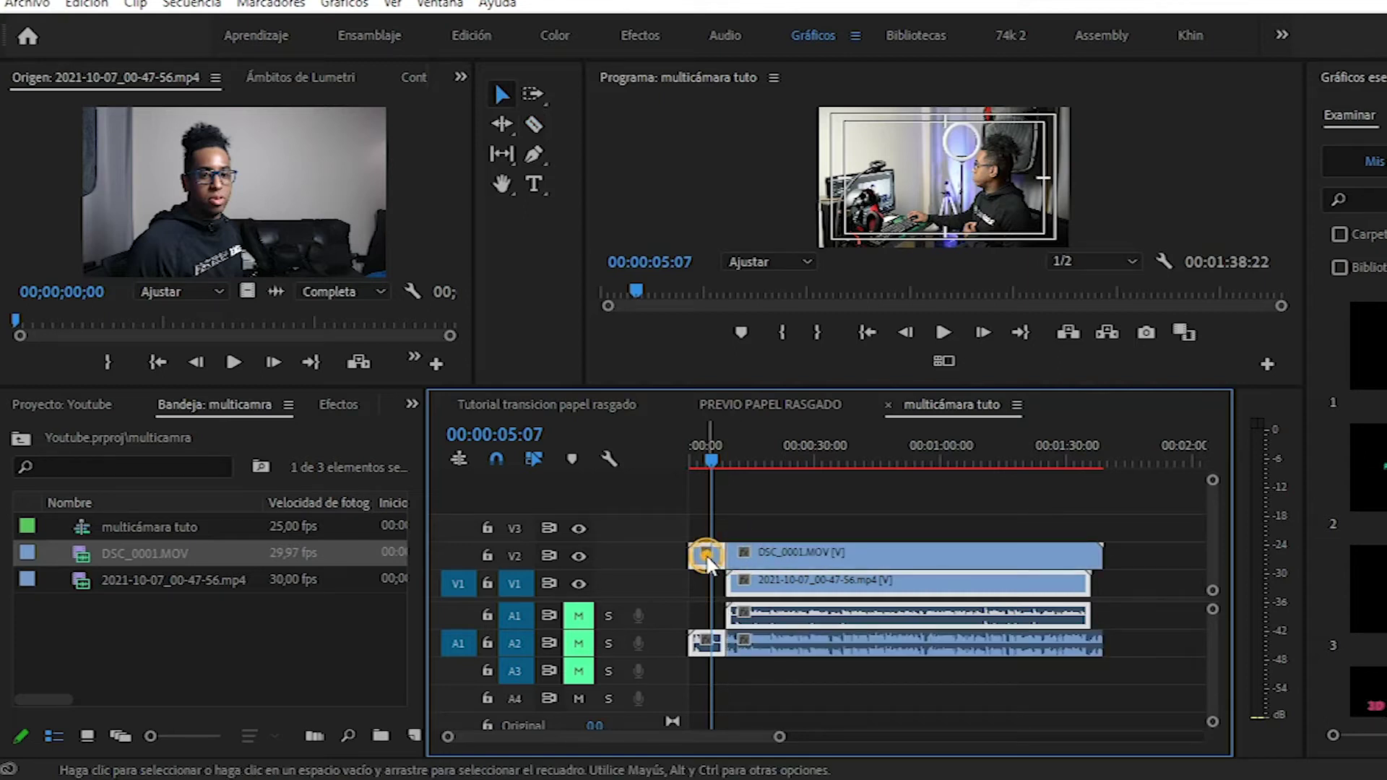
key("Delete")
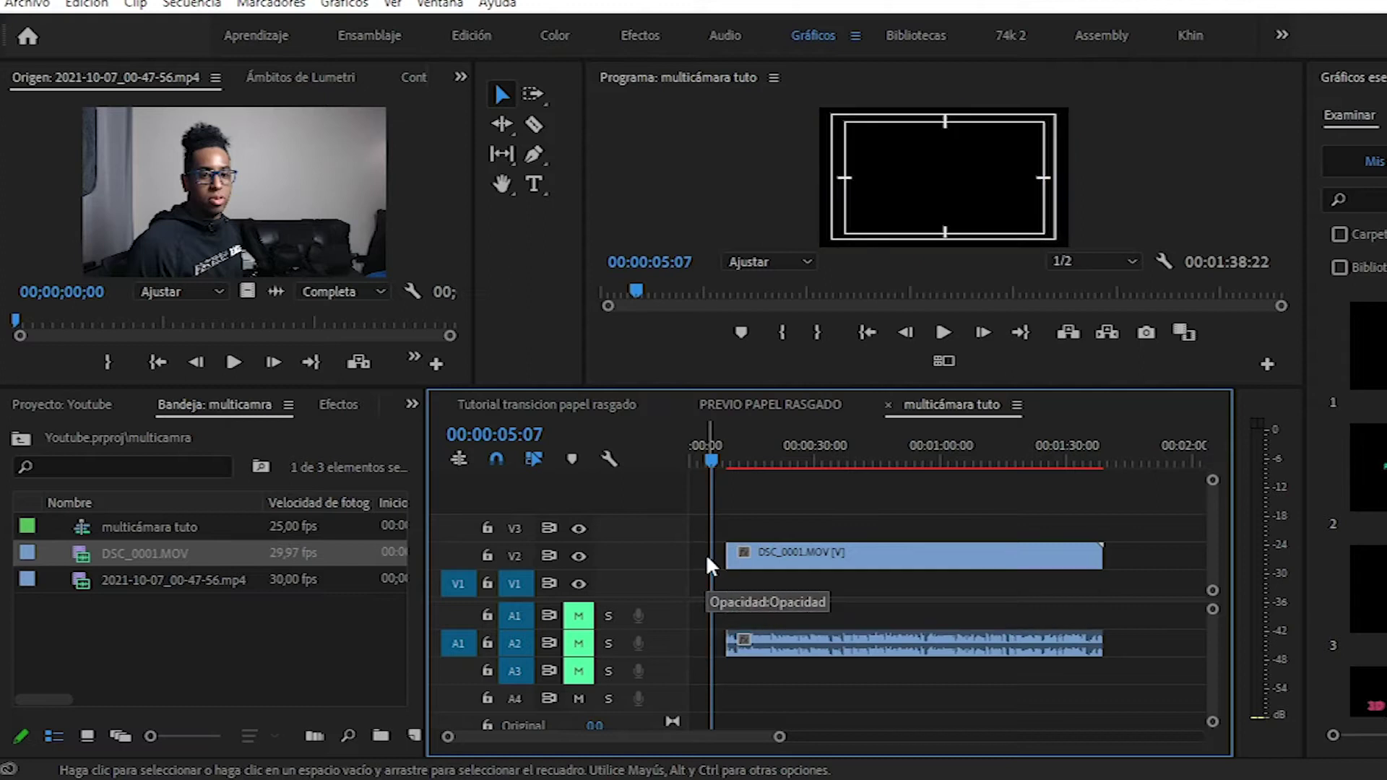
key("ctrl+z")
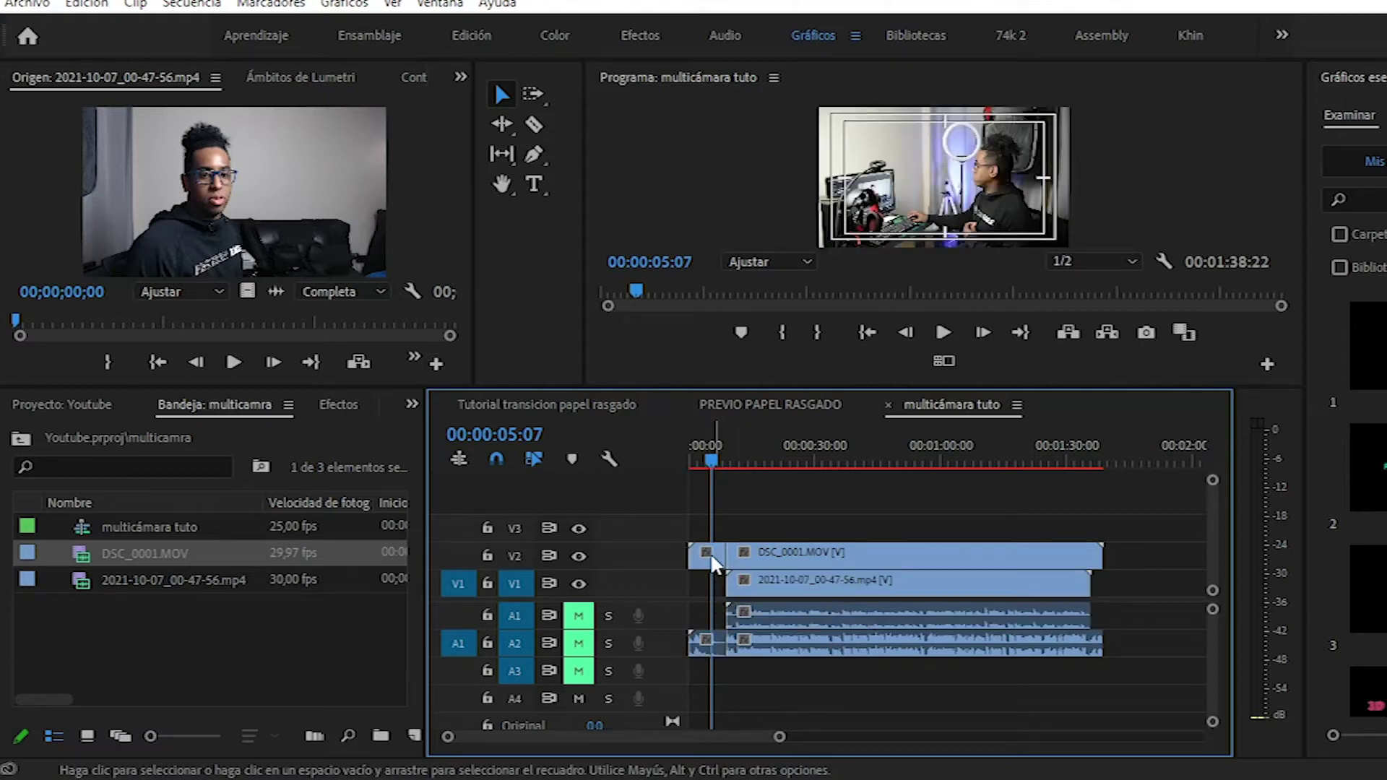
Delete the small leftover V2/A2 pieces and move the remaining clips to the sequence start
left_click(709, 557)
key("Delete")
mouse_move(789, 518)
left_mouse_down()
mouse_move(829, 675)
mouse_move(786, 640)
left_mouse_up()
left_click(723, 458)
Play back the end of the sequence from about 1:18
left_click_drag(725, 463, 1017, 470)
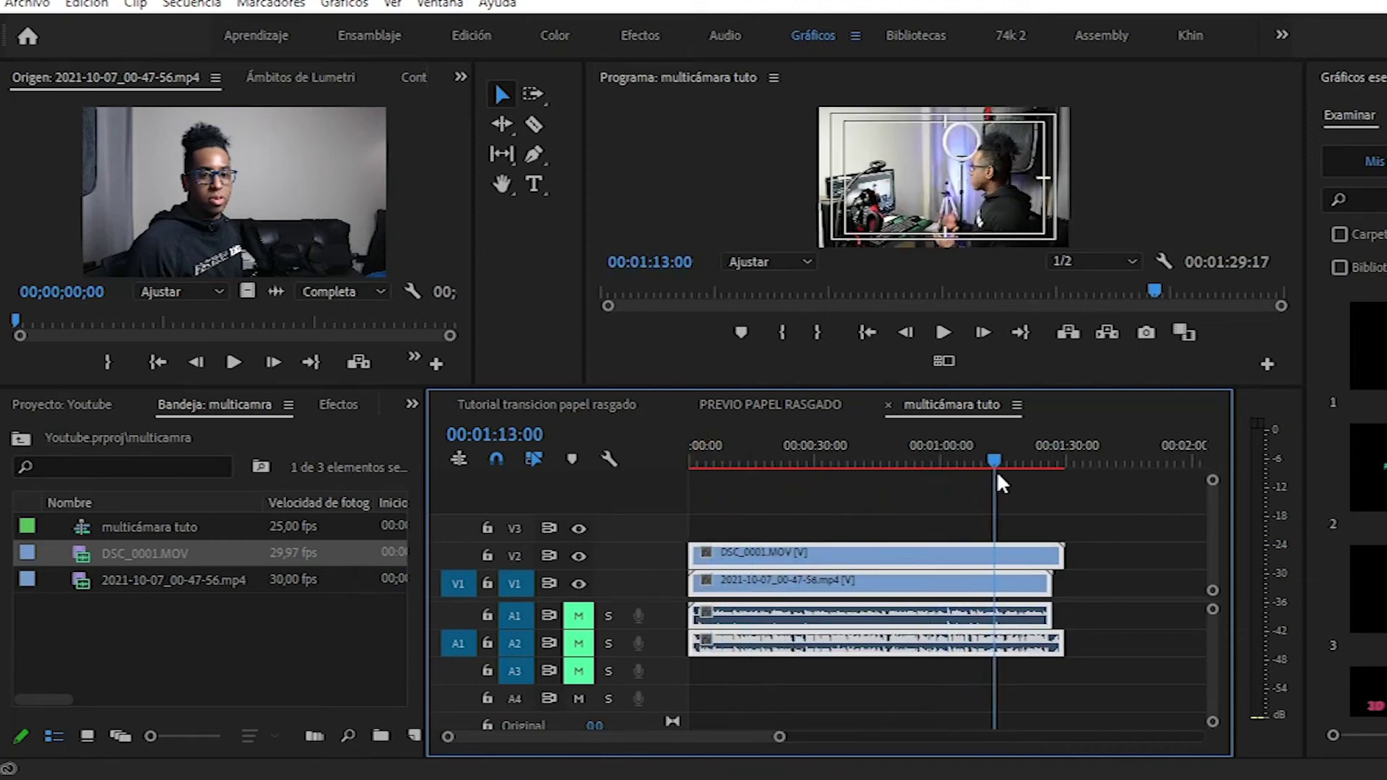
left_click_drag(1017, 471, 1014, 470)
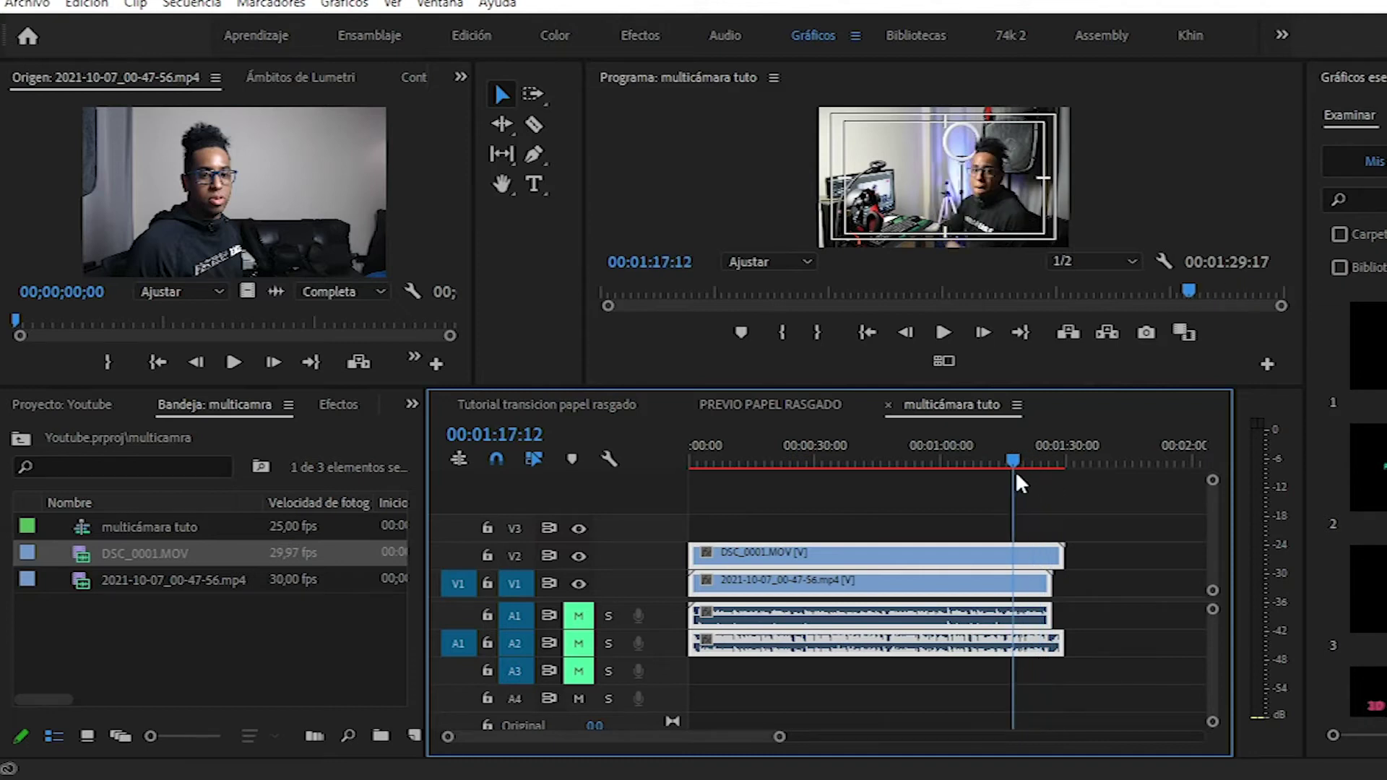
left_click(945, 334)
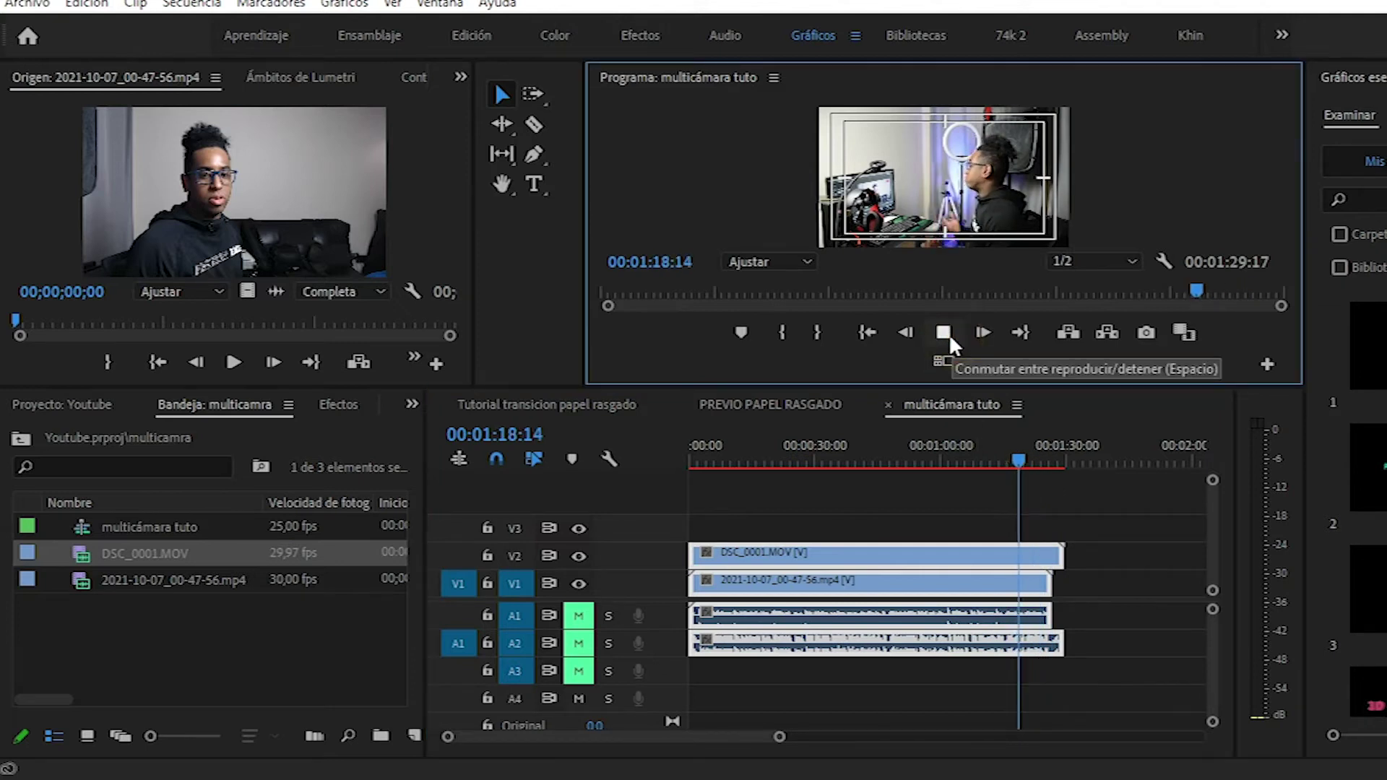
left_click(947, 334)
Unmute audio tracks A1, A2 and A3
left_click(578, 616)
left_click(578, 642)
left_click(578, 670)
Replay from about 1:07 to where the clips end, with taller monitors
left_click_drag(1020, 454, 972, 466)
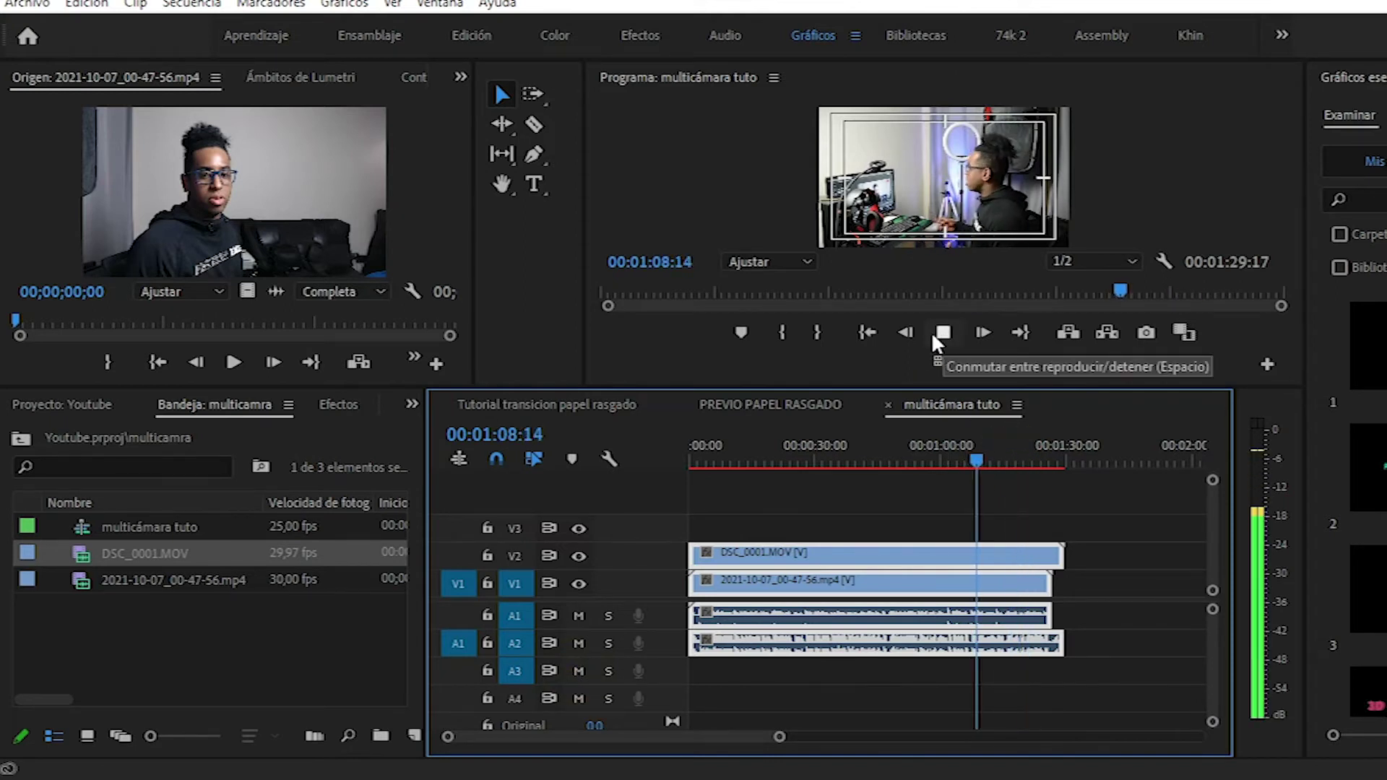
left_click_drag(908, 388, 910, 458)
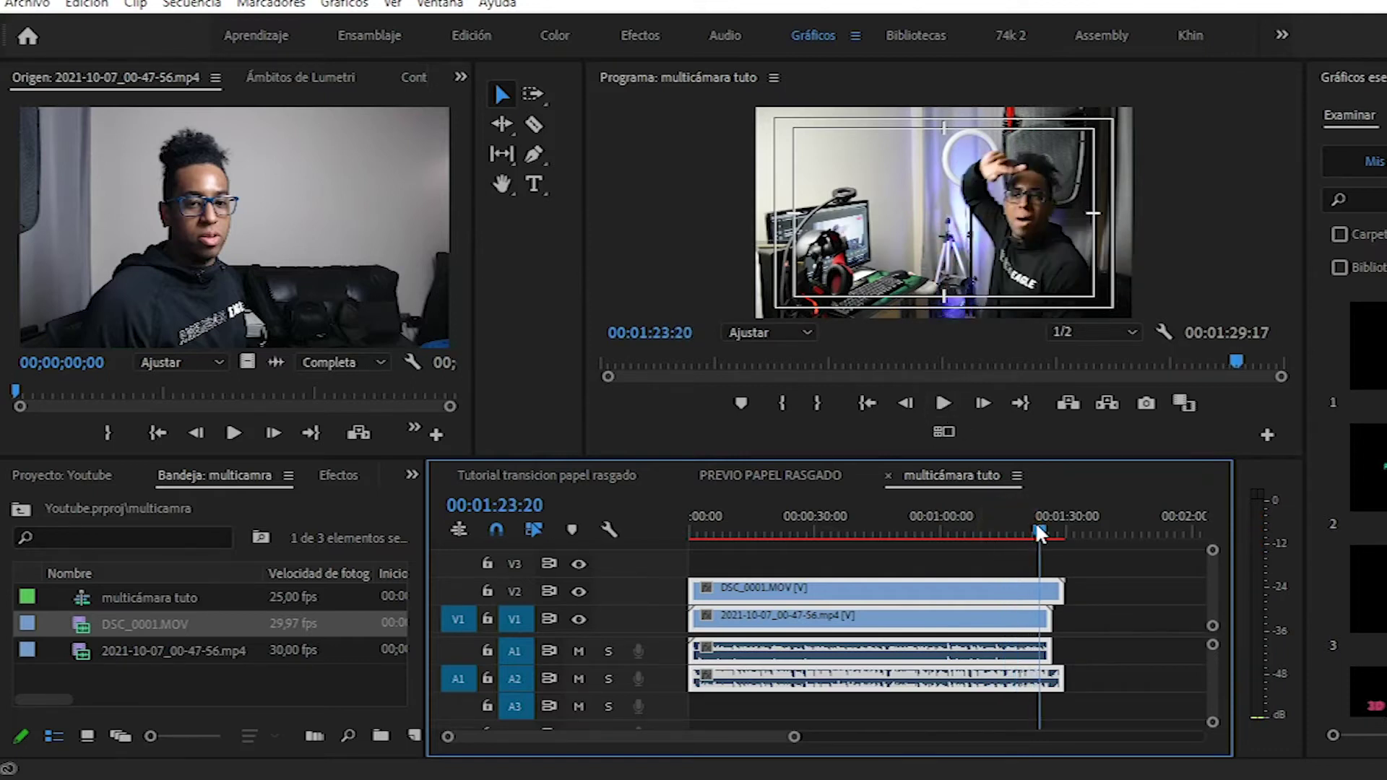
left_click(943, 401)
left_click(943, 401)
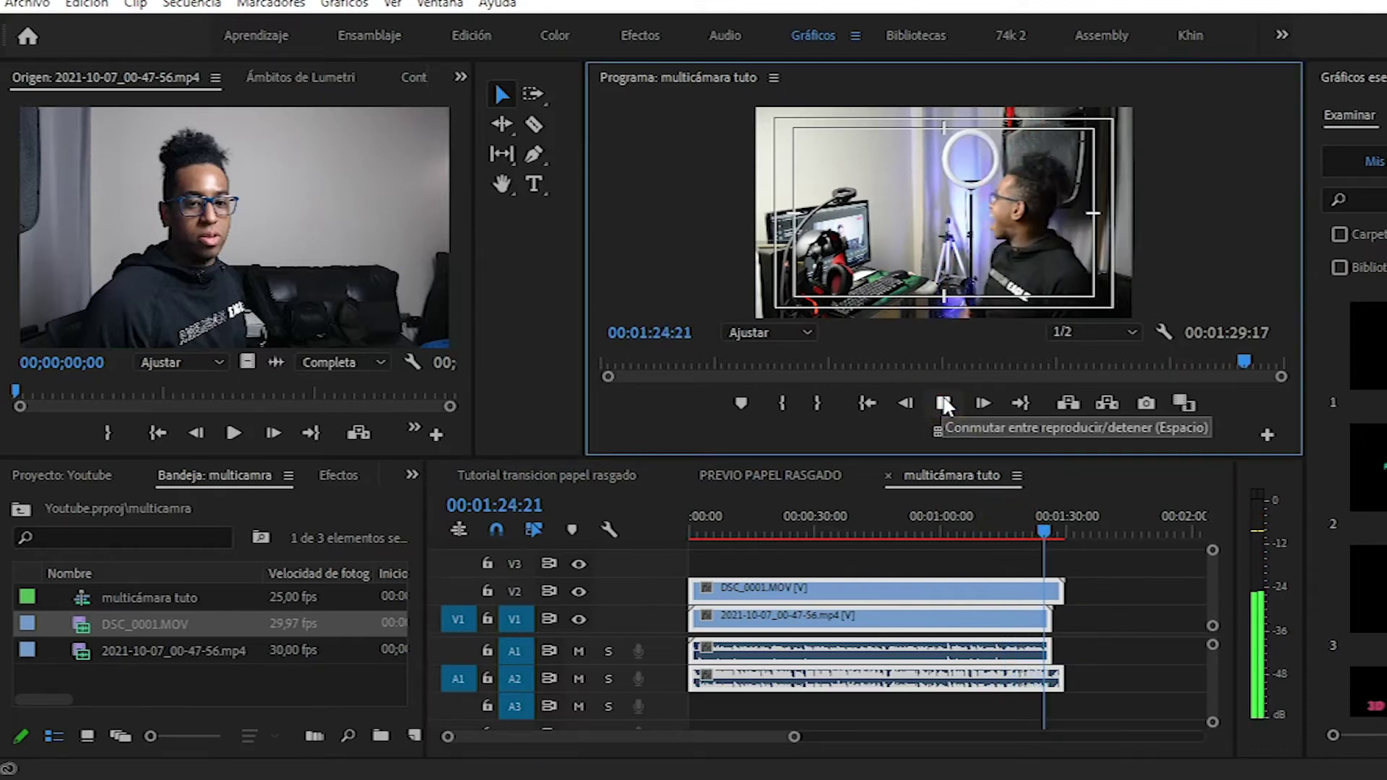
left_click(1072, 586)
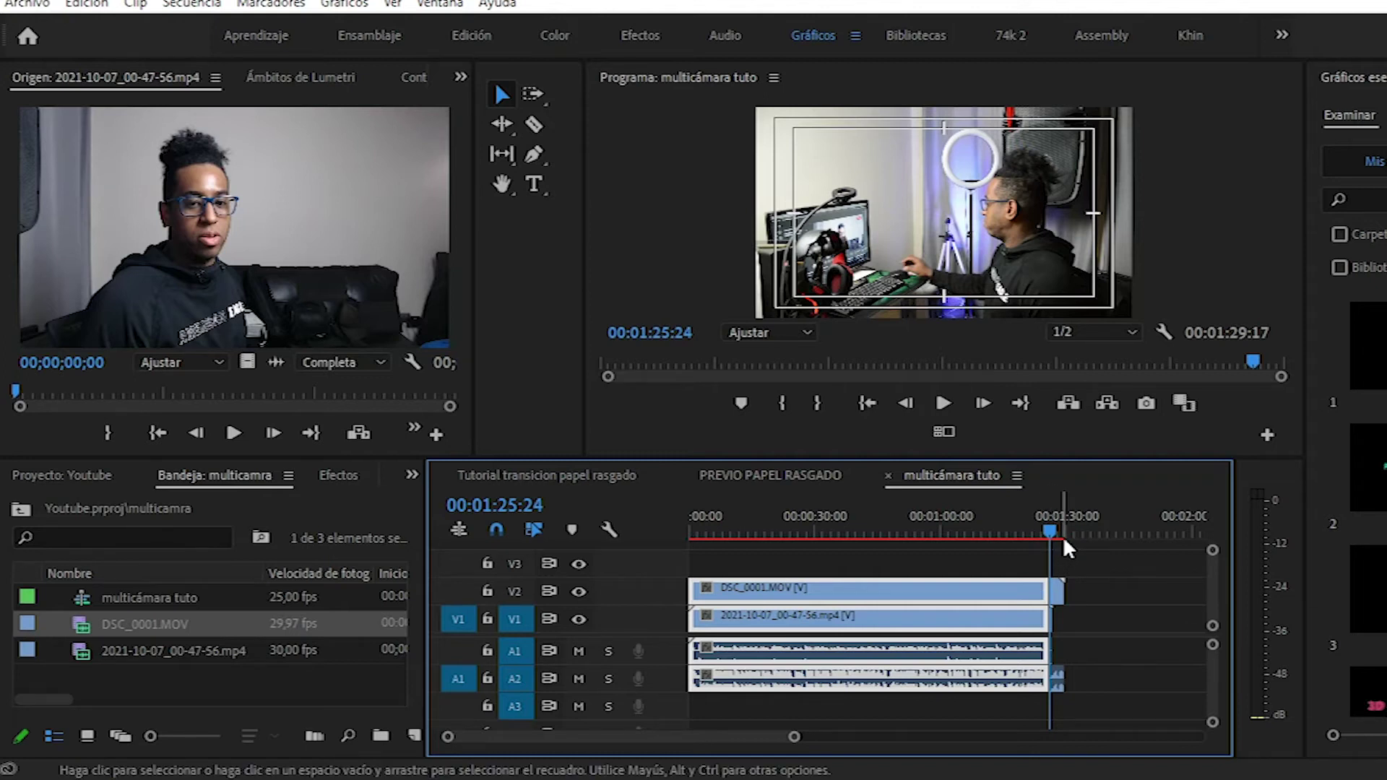
Razor all tracks at 00:01:25:16 and select the overhanging tails past the cut
key("c")
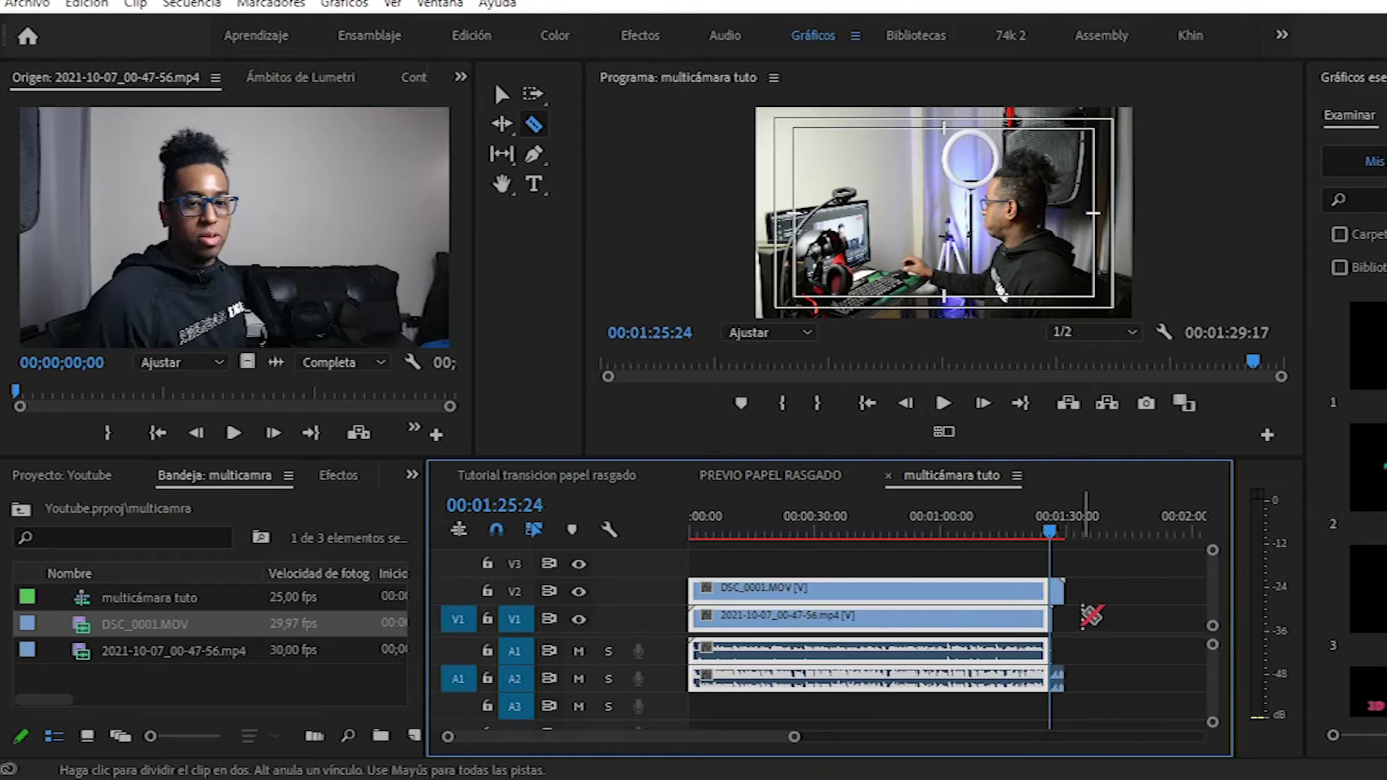
key("ctrl+z")
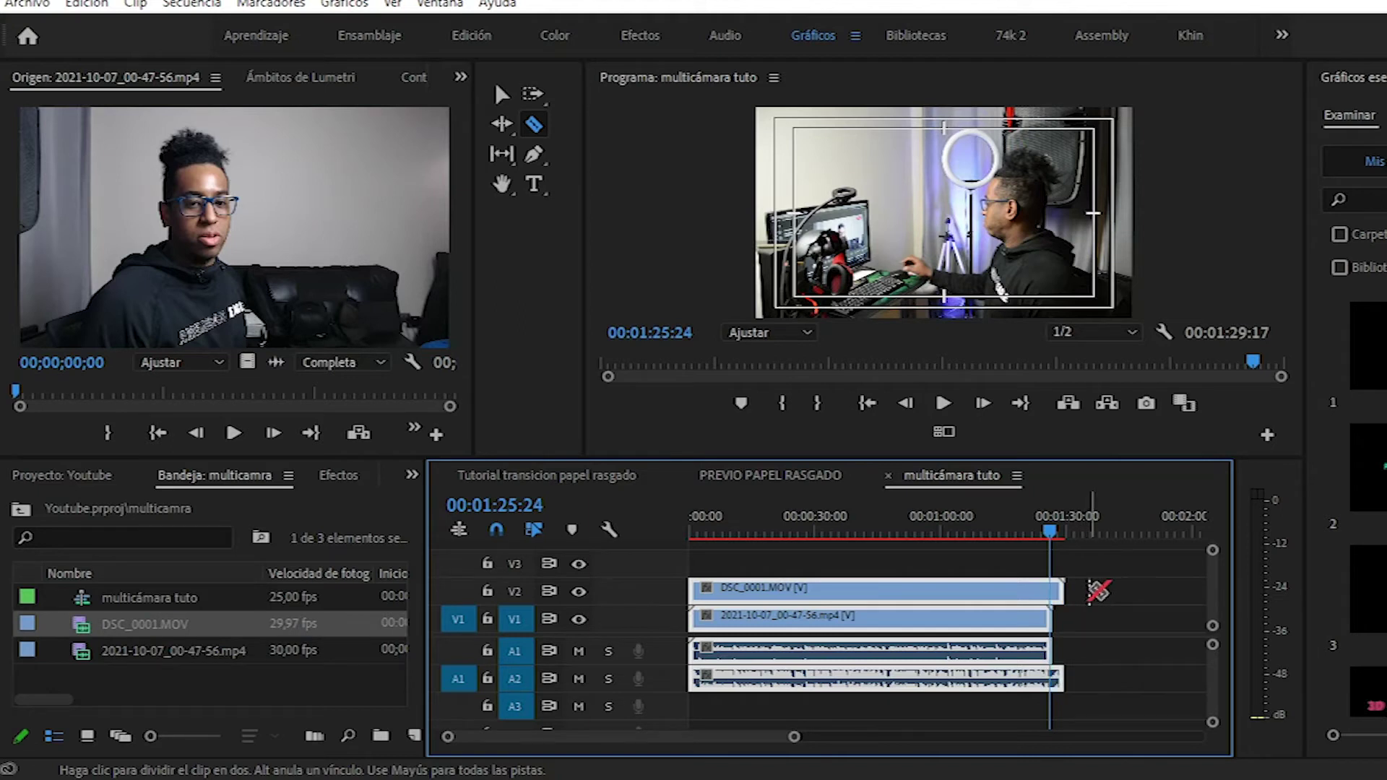
left_click(1046, 532)
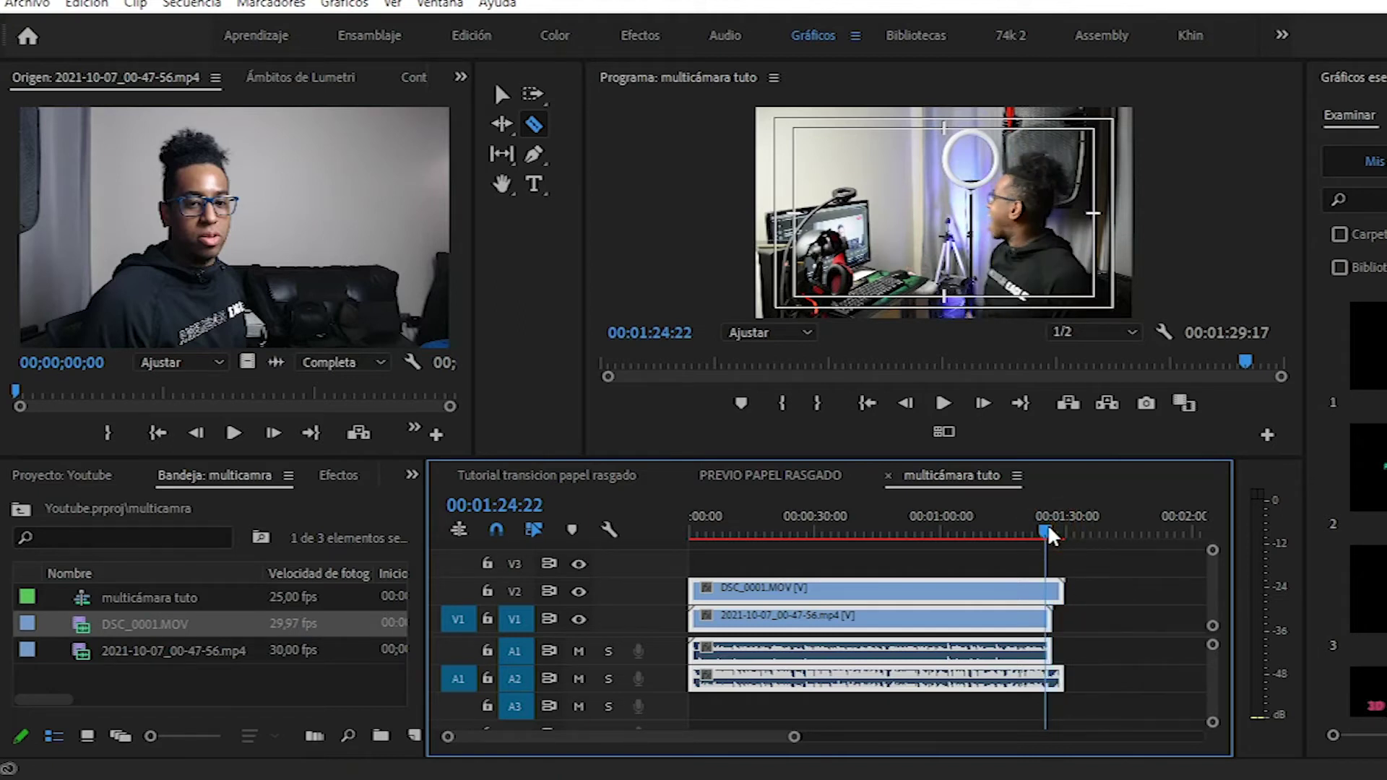
left_click_drag(1049, 528, 1052, 528)
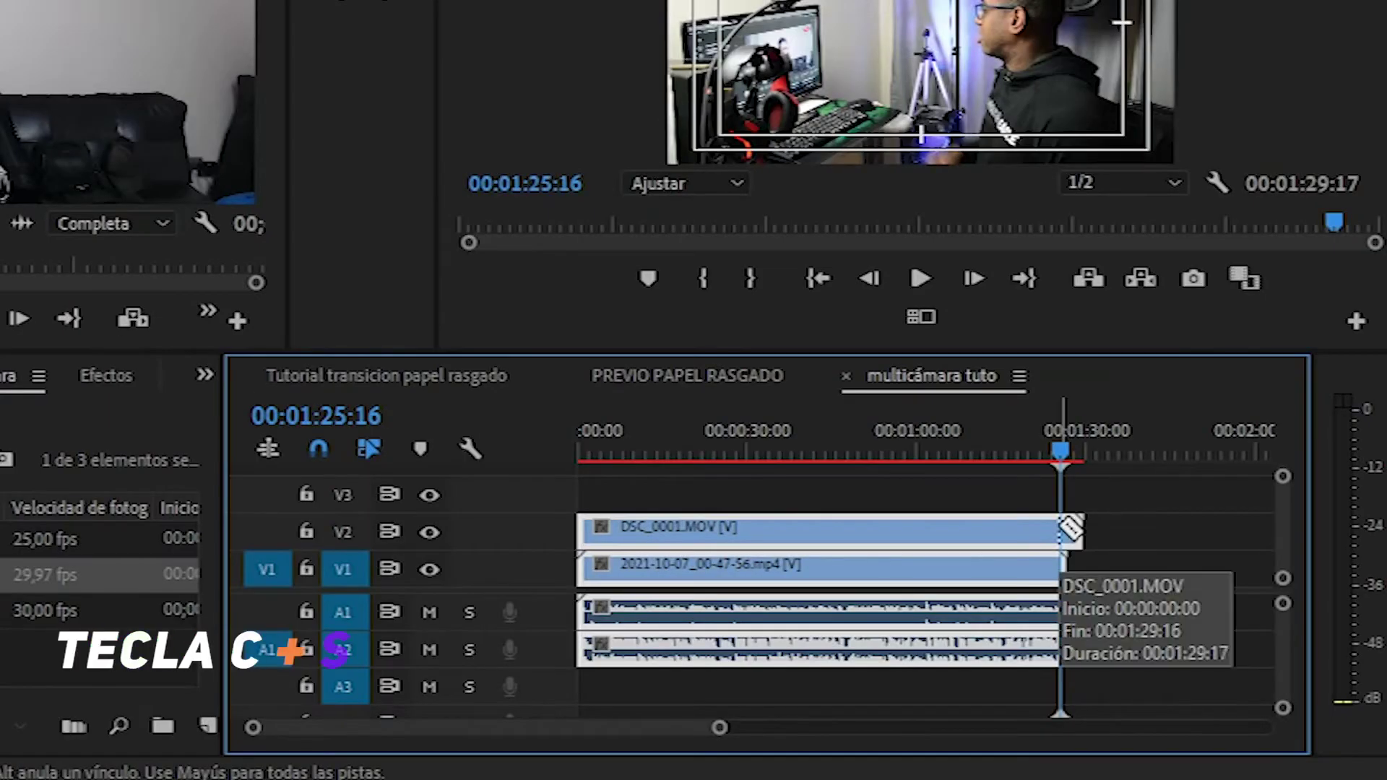
left_click(1056, 589, "shift")
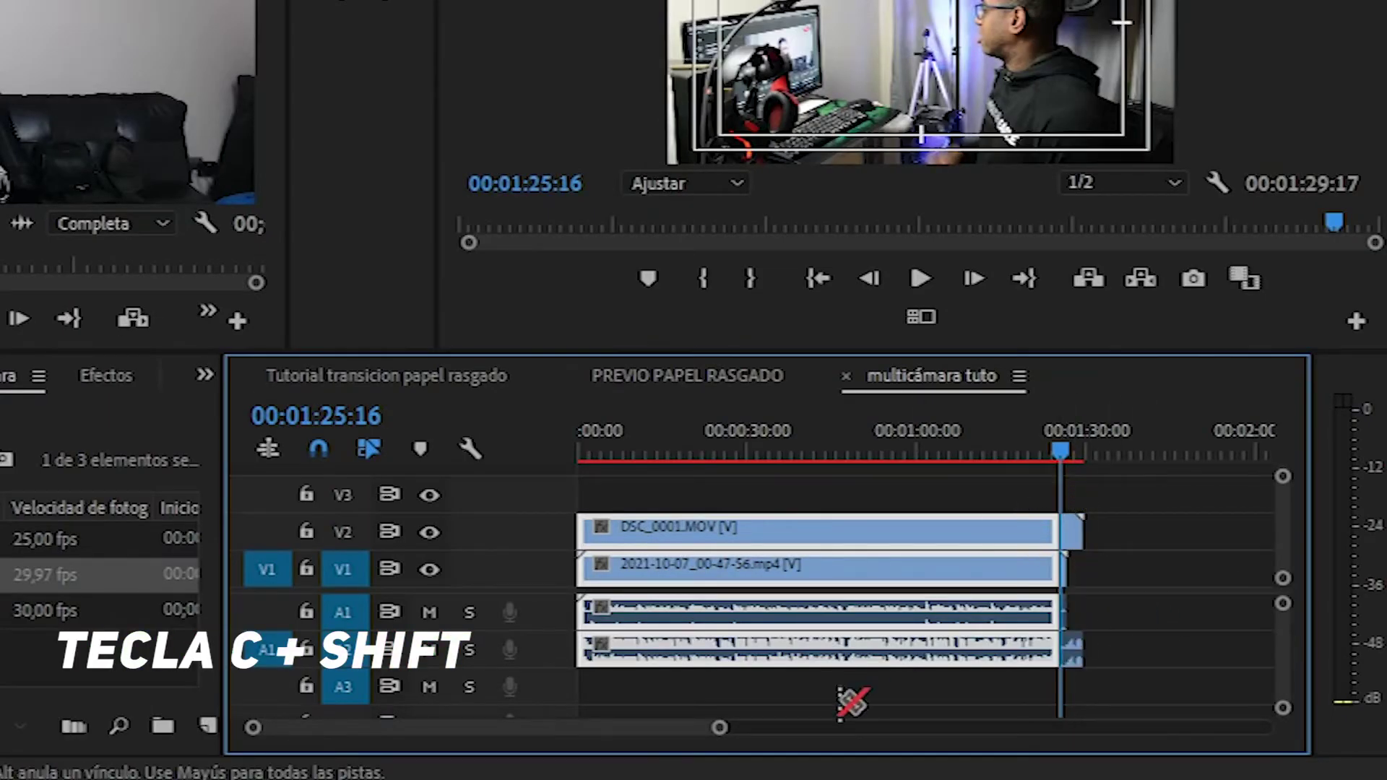
left_click_drag(721, 728, 654, 744)
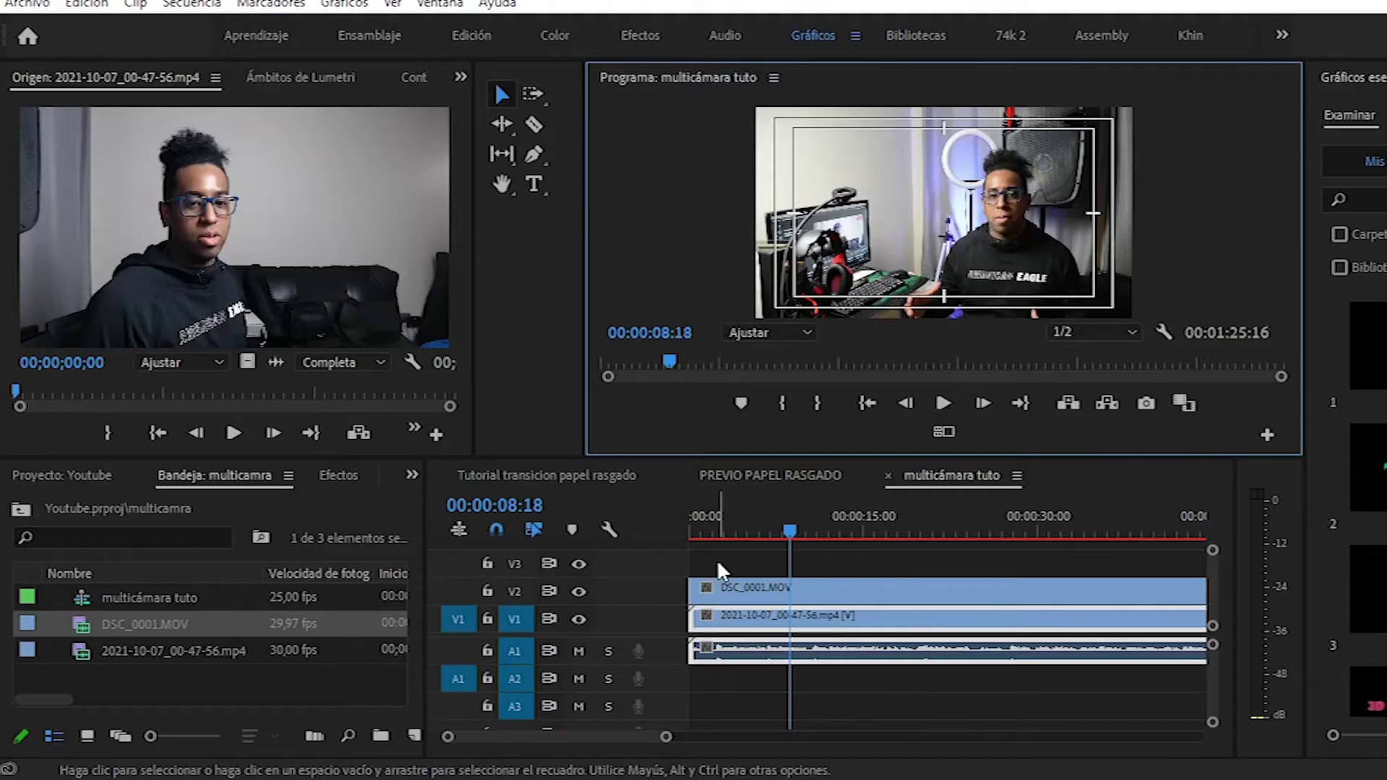
left_click_drag(719, 560, 771, 626)
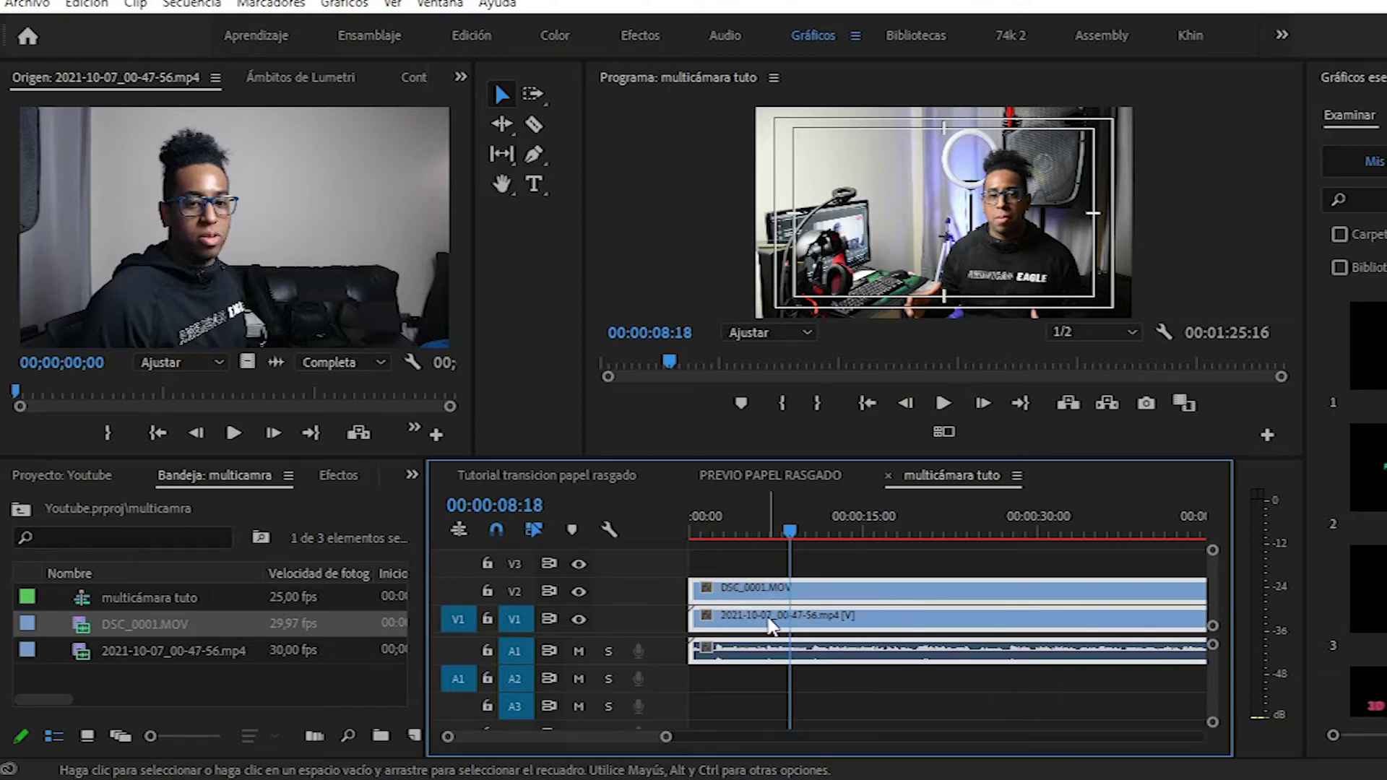
Nest the two camera clips into a sequence named multicámara
right_click(772, 621)
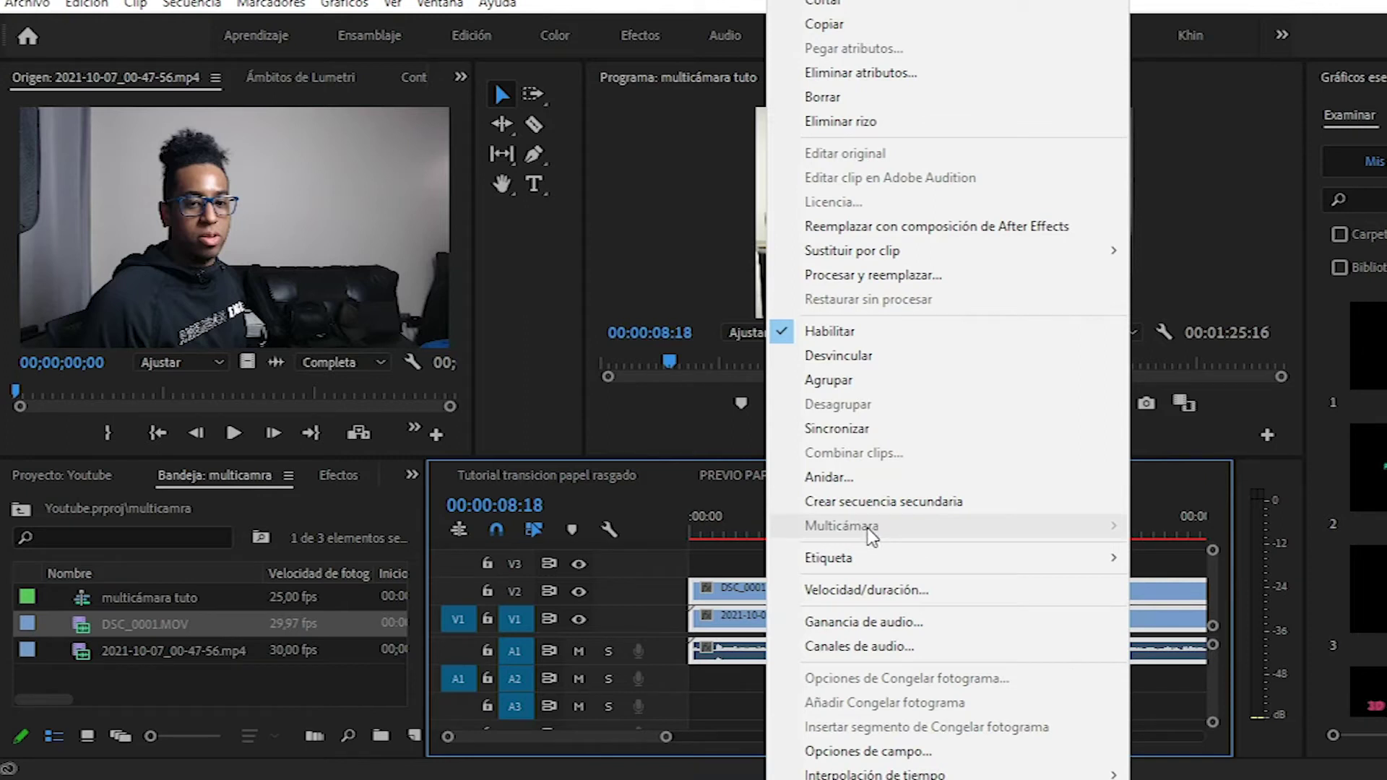
left_click(834, 478)
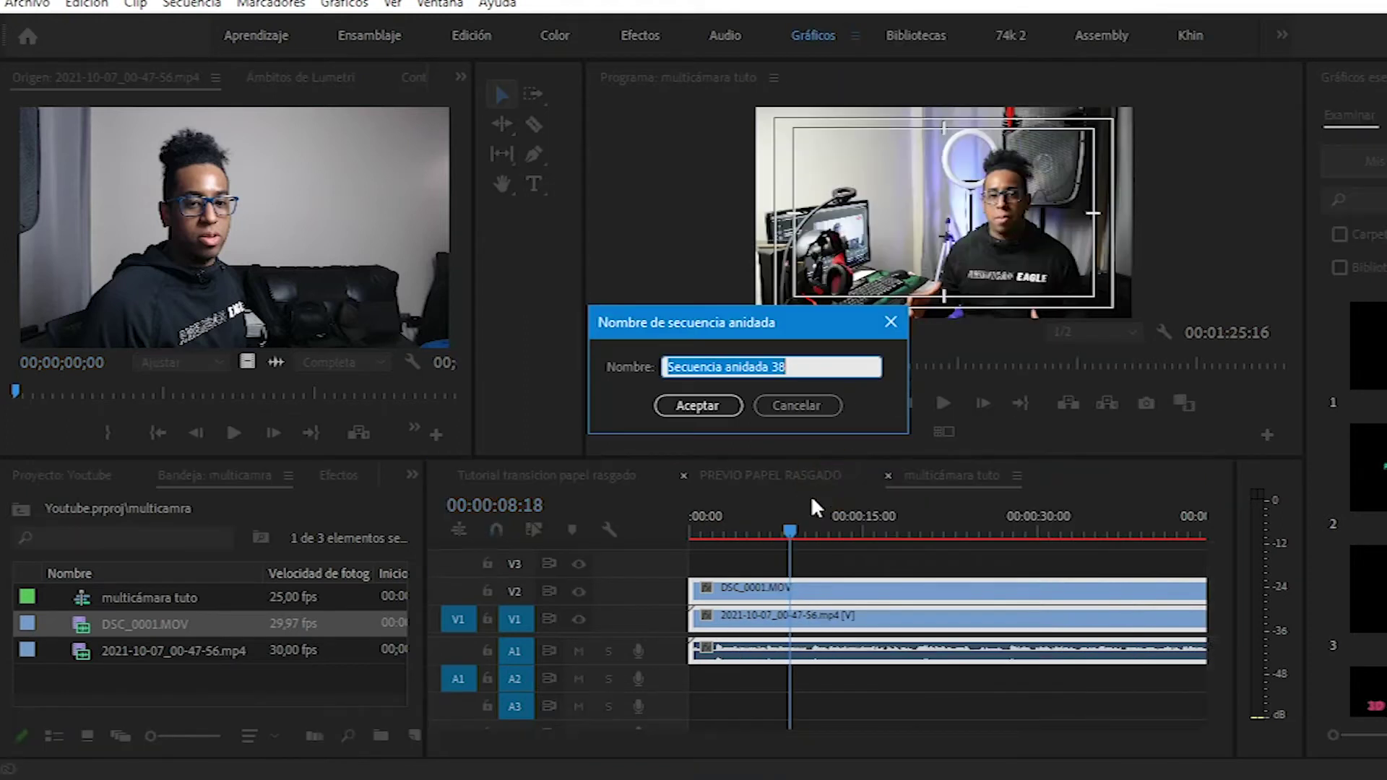
type("multicámara")
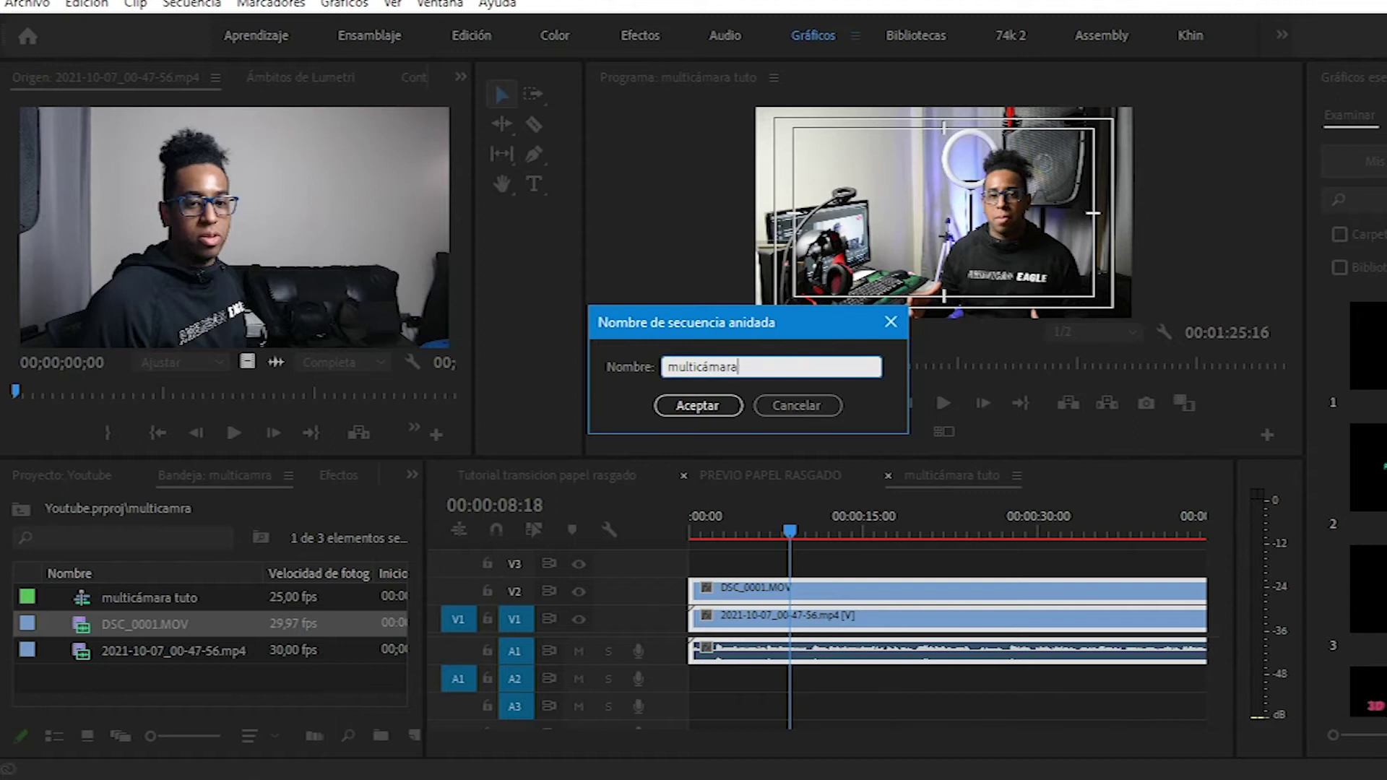
left_click(698, 405)
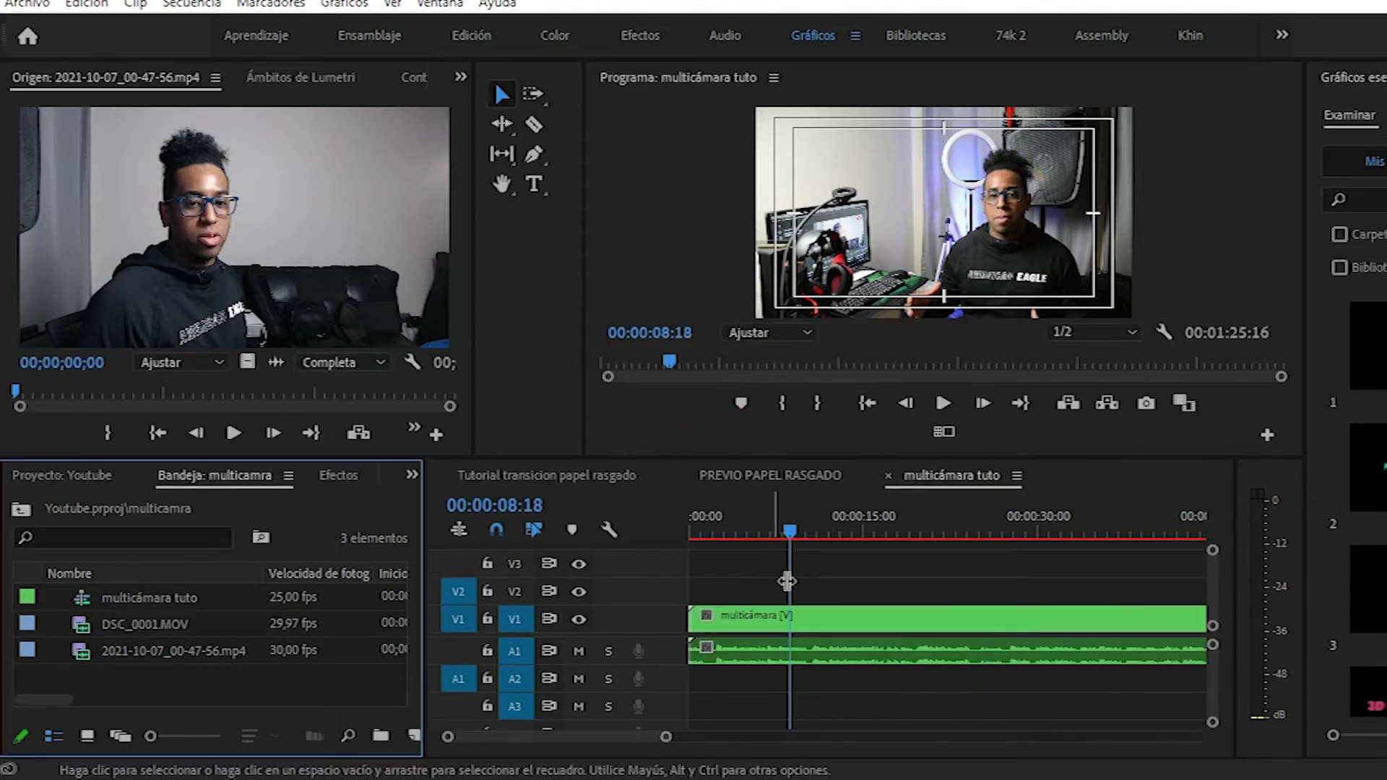
Enable multicam on the nested multicámara clip
right_click(747, 623)
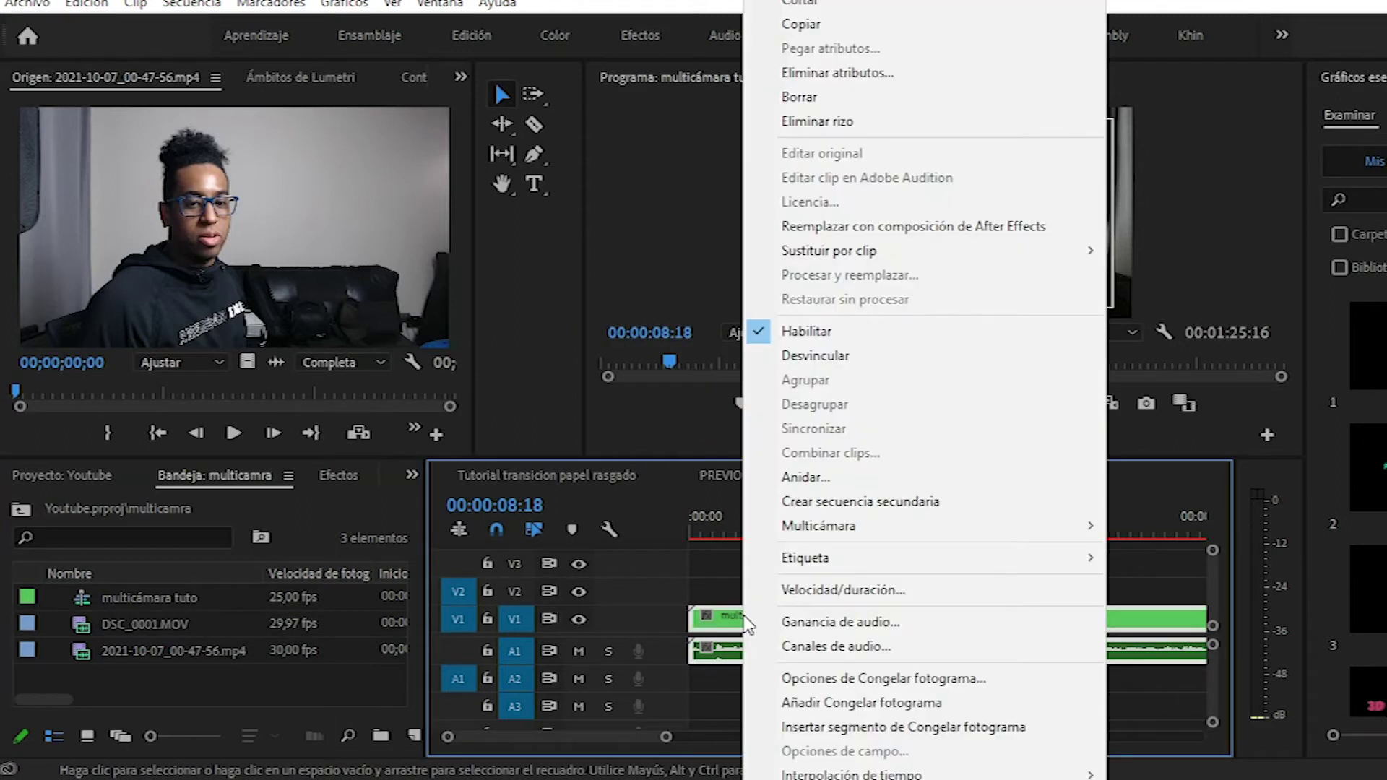
mouse_move(820, 533)
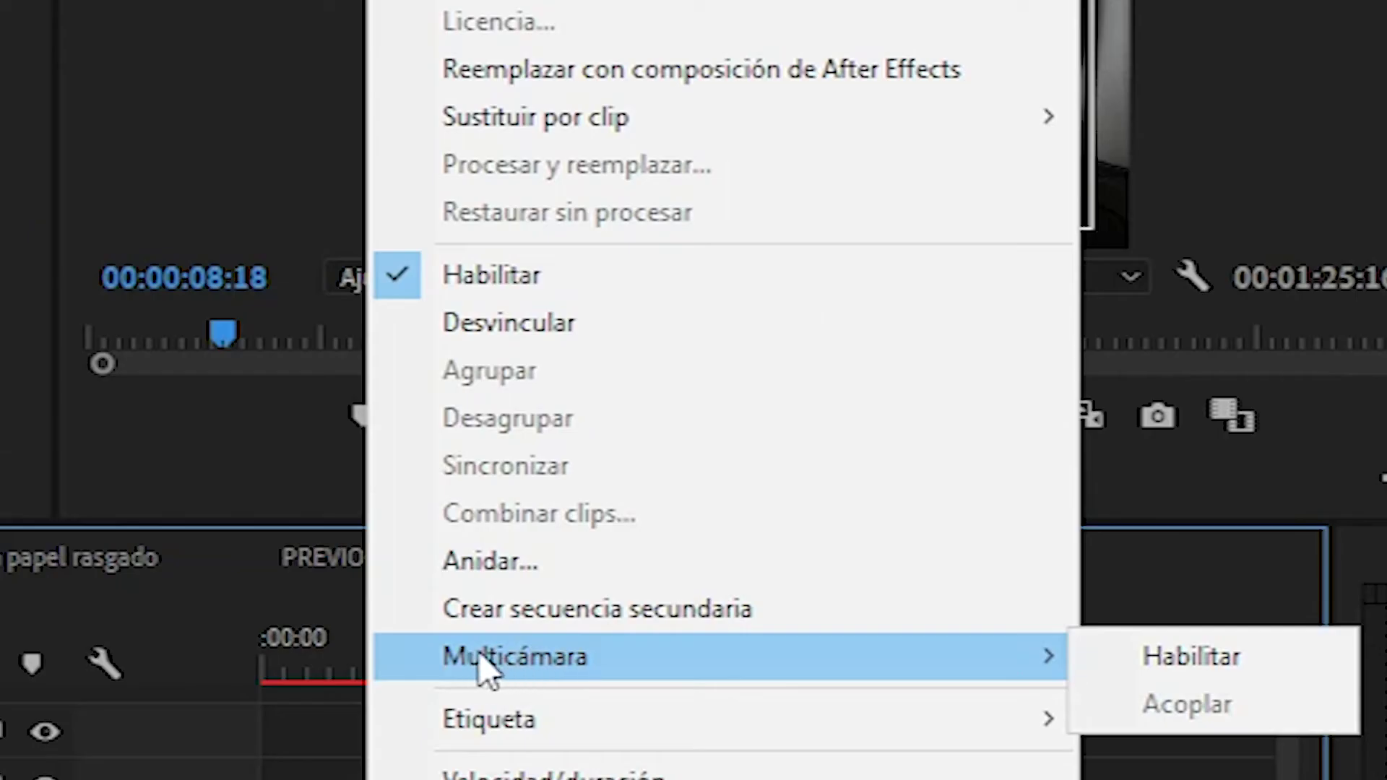
left_click(1185, 661)
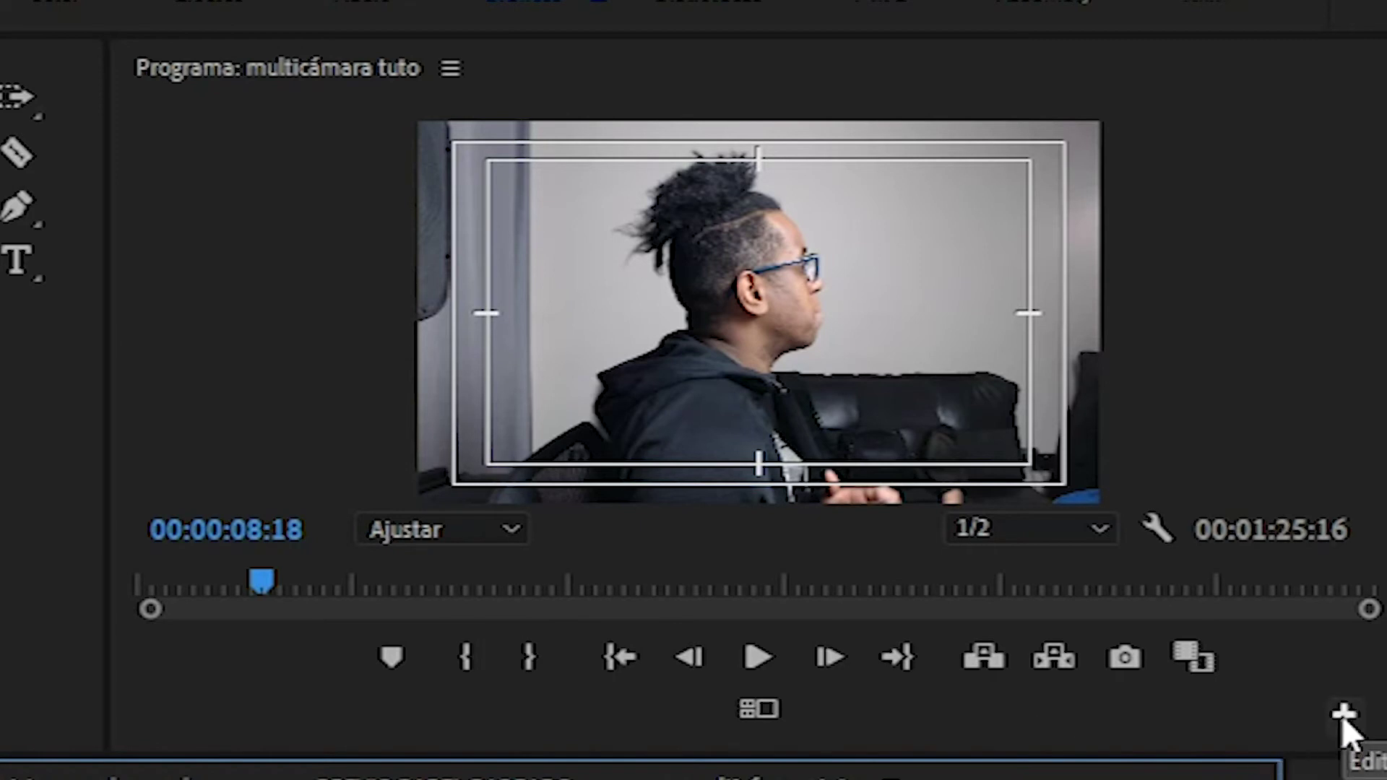
Switch the Program monitor to Multi-Camera view, showing both angles beside the output
left_click(1343, 719)
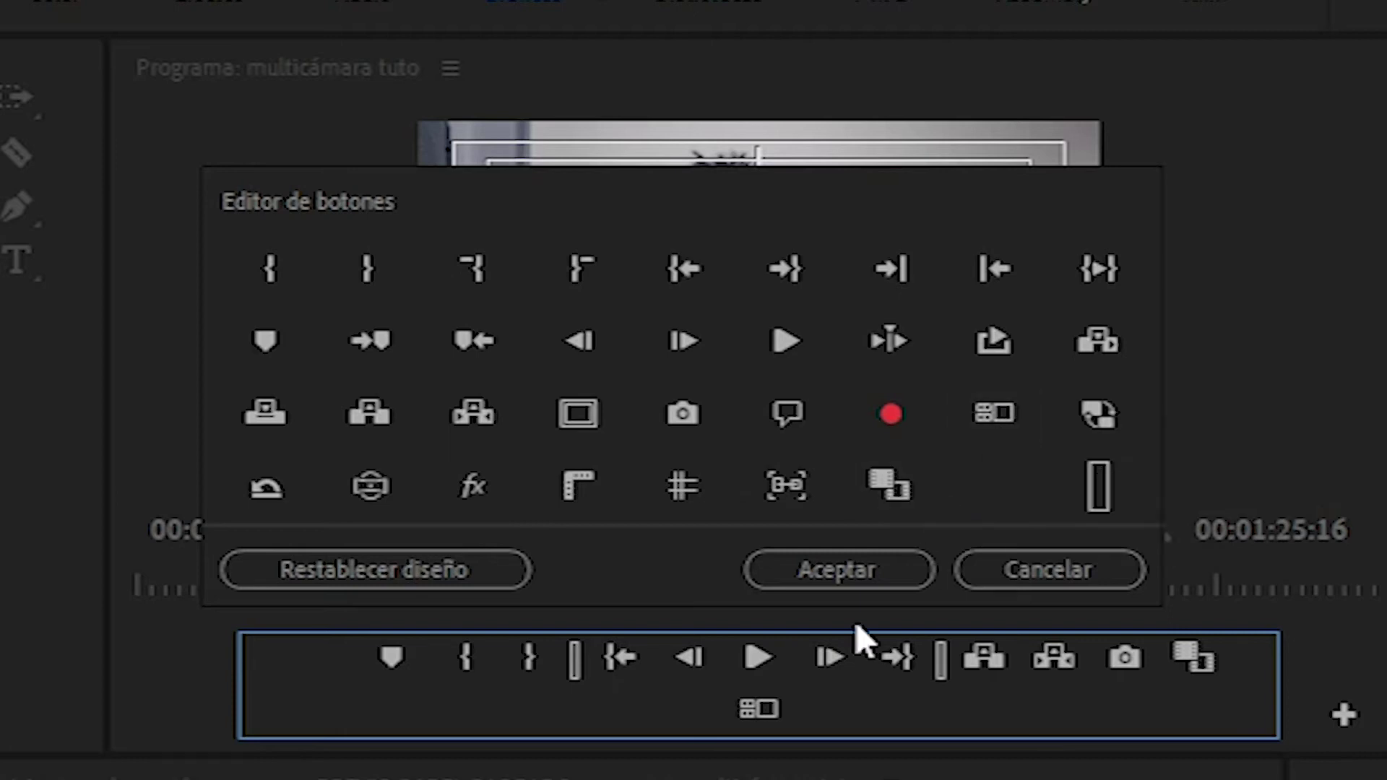
left_click(866, 572)
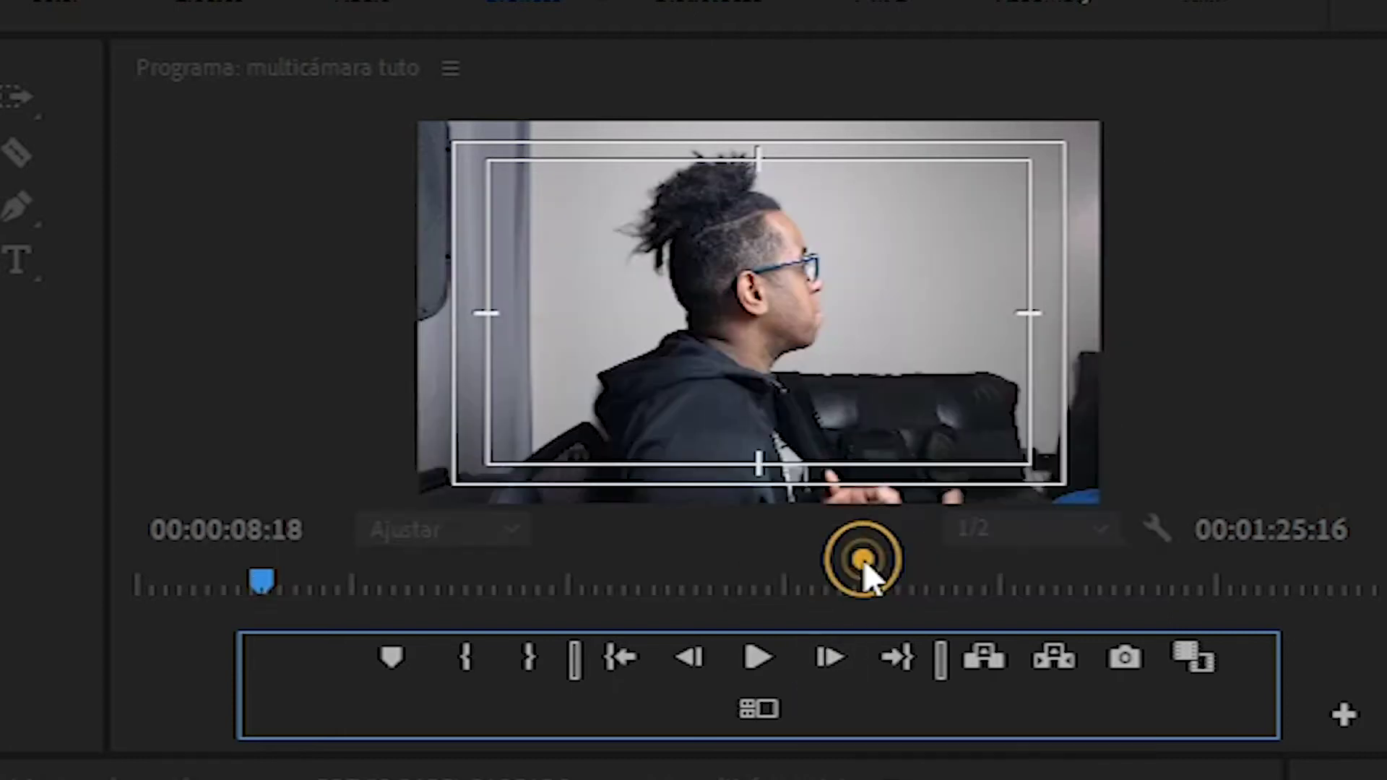
left_click(758, 712)
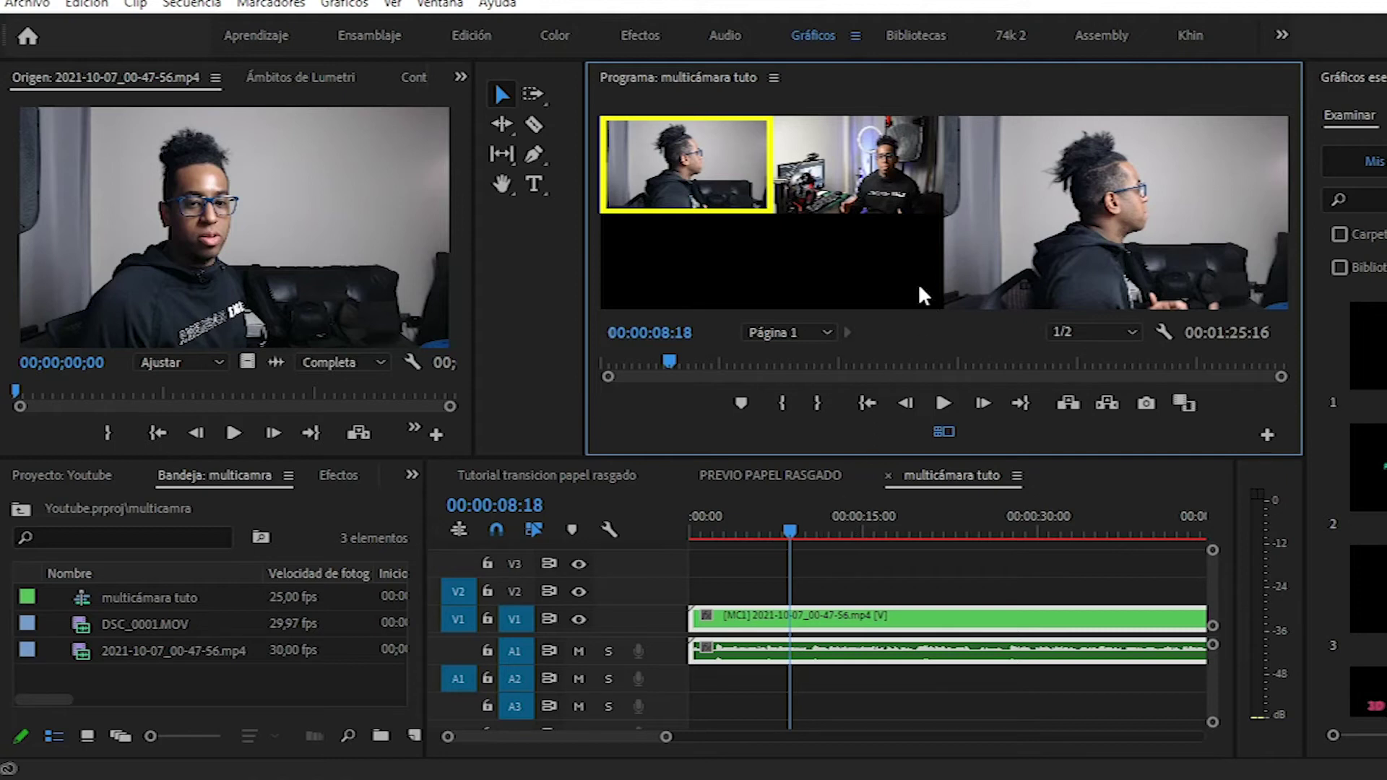
Scrub the [MC1] sequence between the start and about 12 seconds, ending at the start
left_click_drag(768, 535, 812, 532)
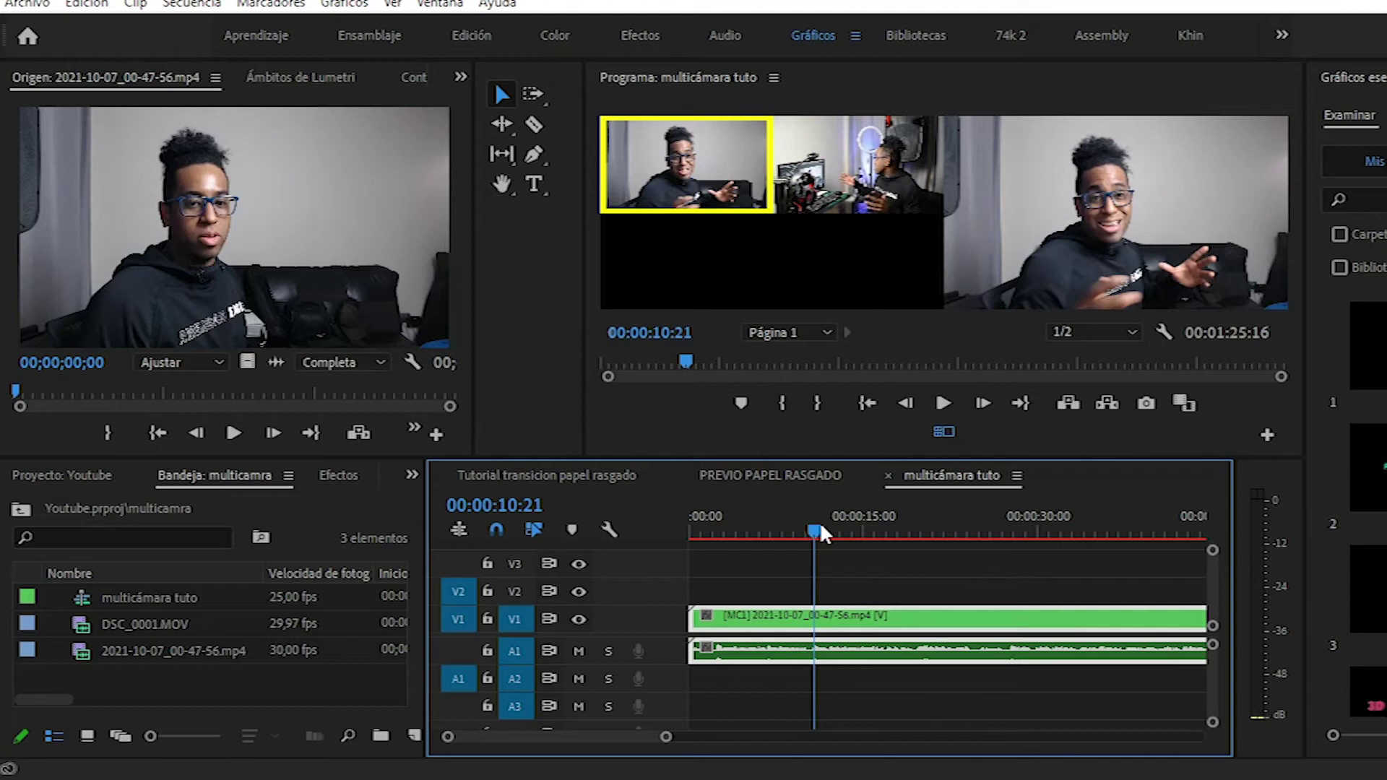
left_click_drag(820, 531, 691, 549)
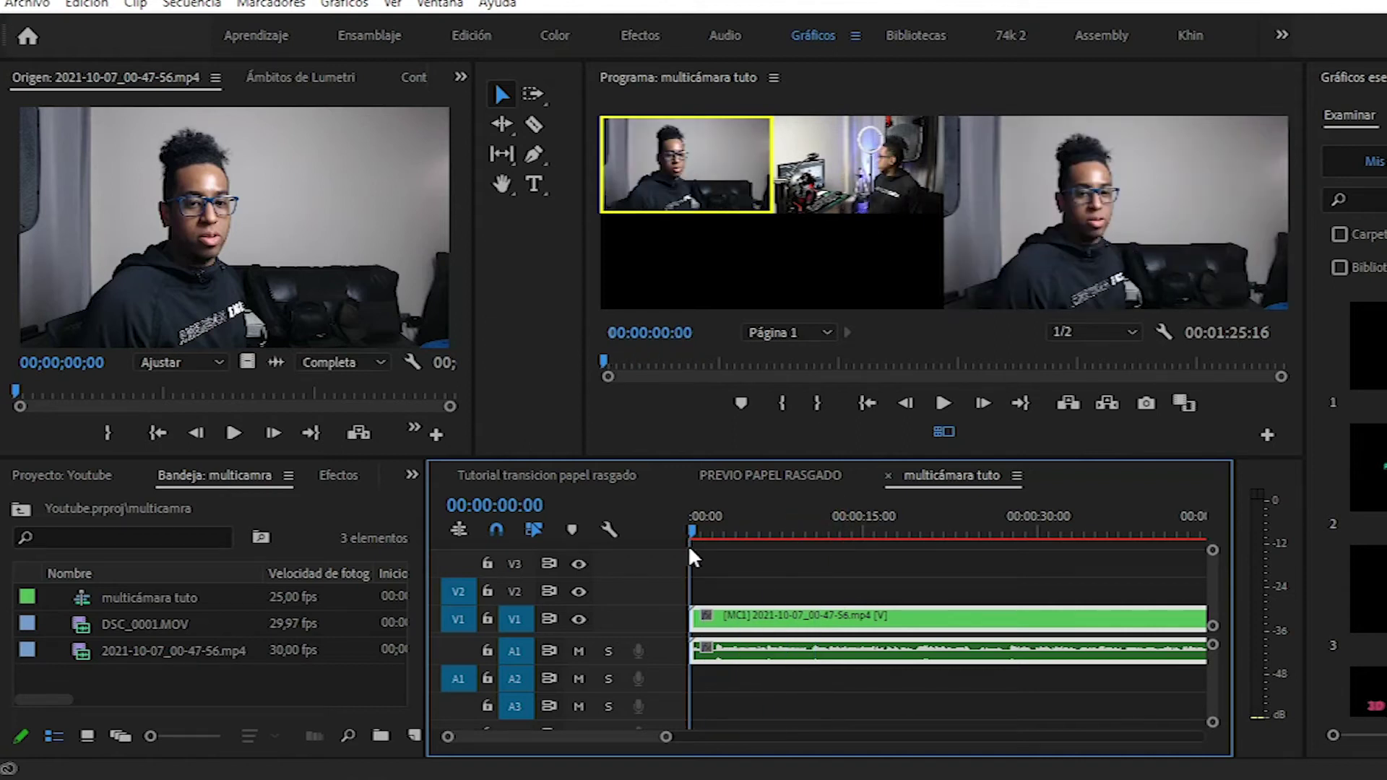
left_click_drag(690, 550, 1116, 593)
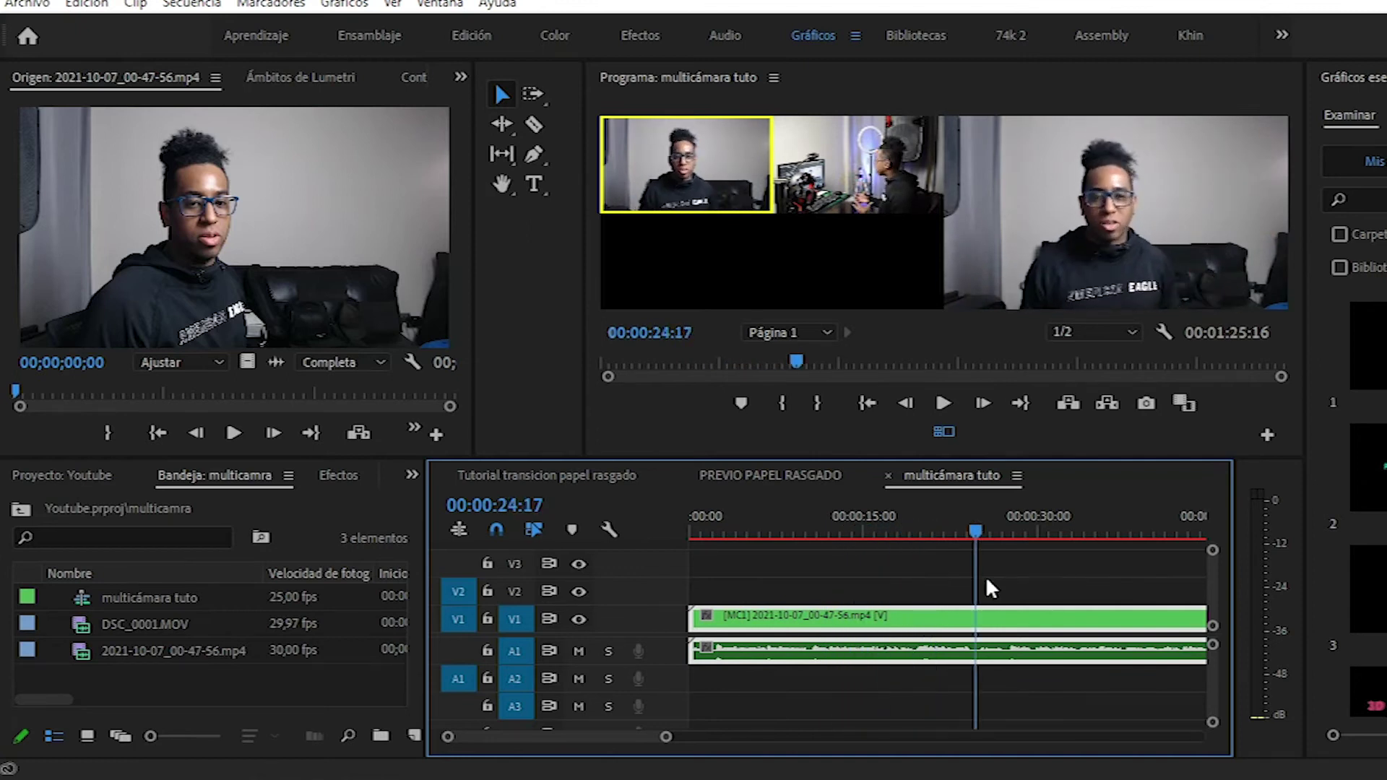
left_click_drag(1116, 600, 727, 592)
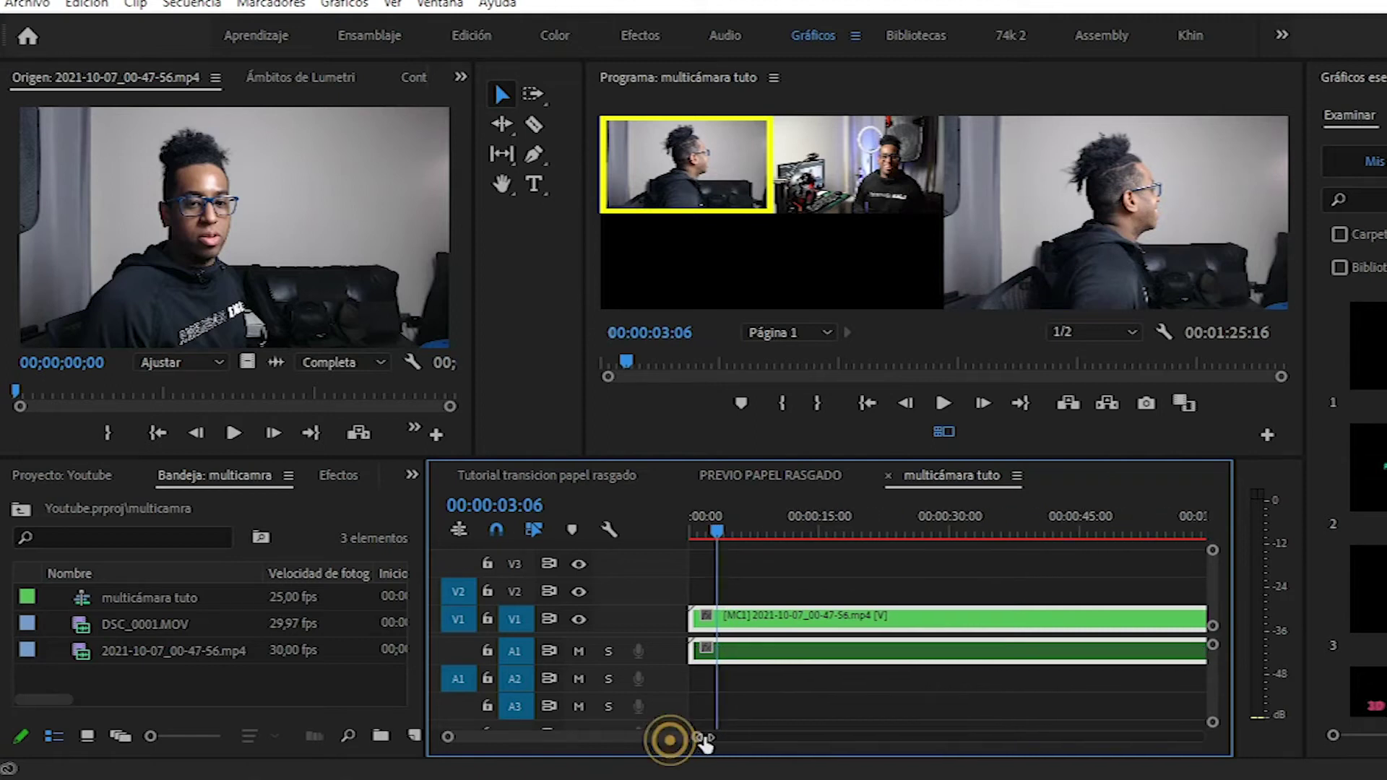
left_click_drag(666, 737, 812, 736)
left_click_drag(705, 533, 694, 532)
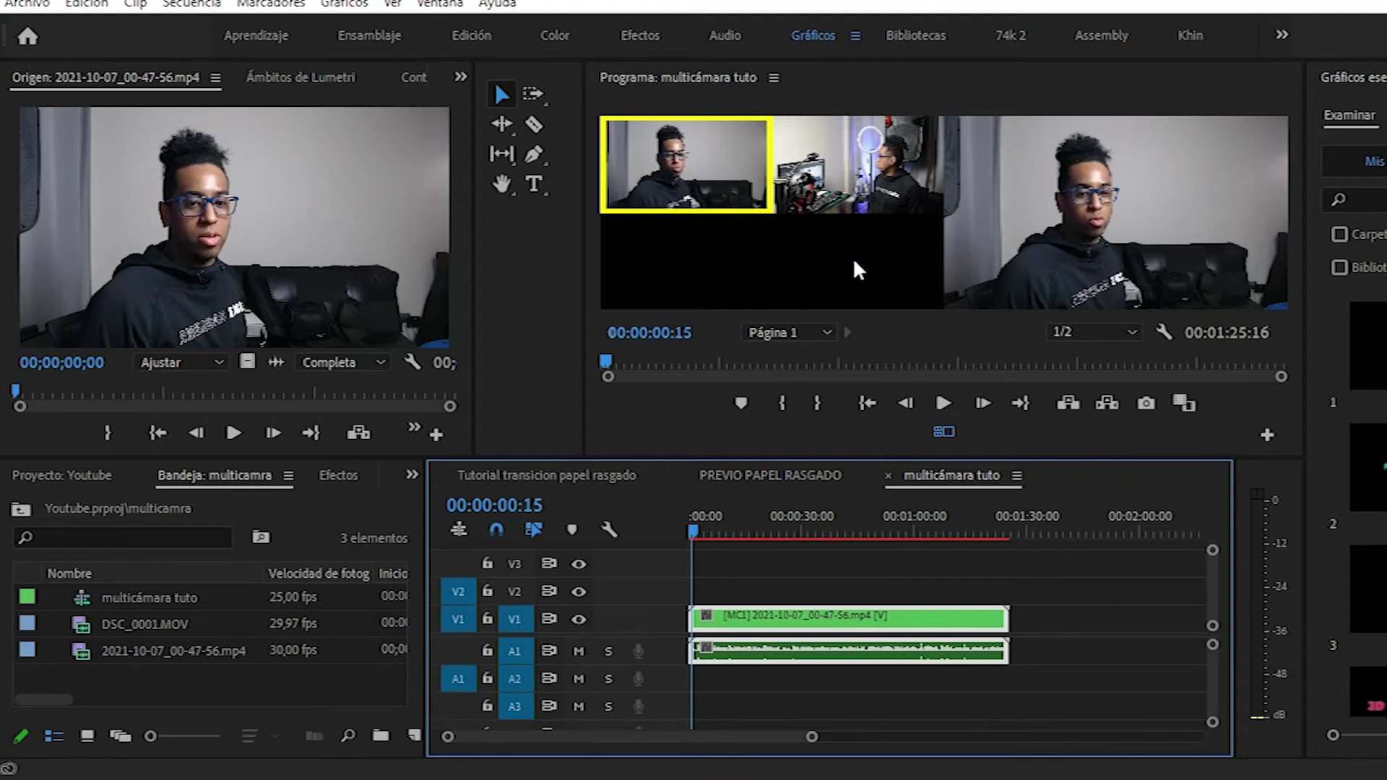
left_click(87, 3)
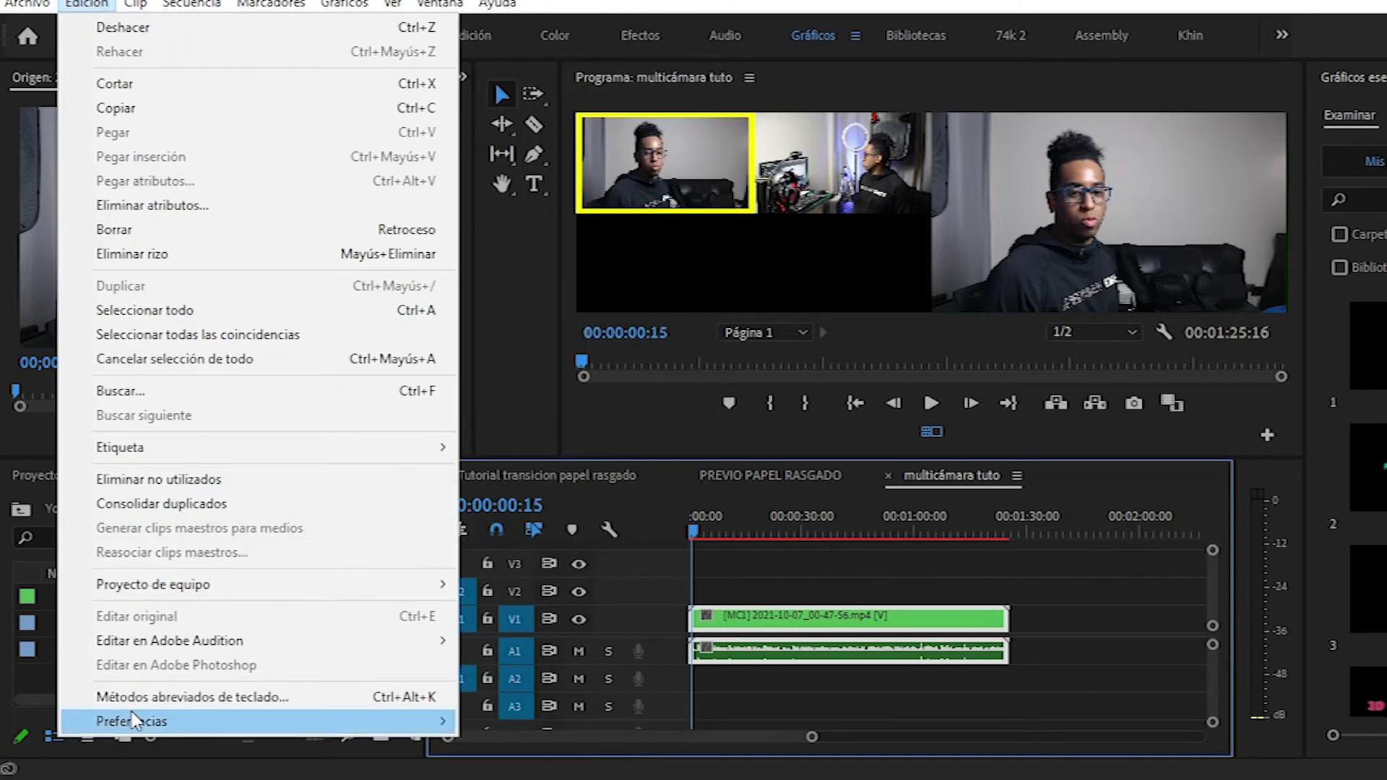
left_click(229, 698)
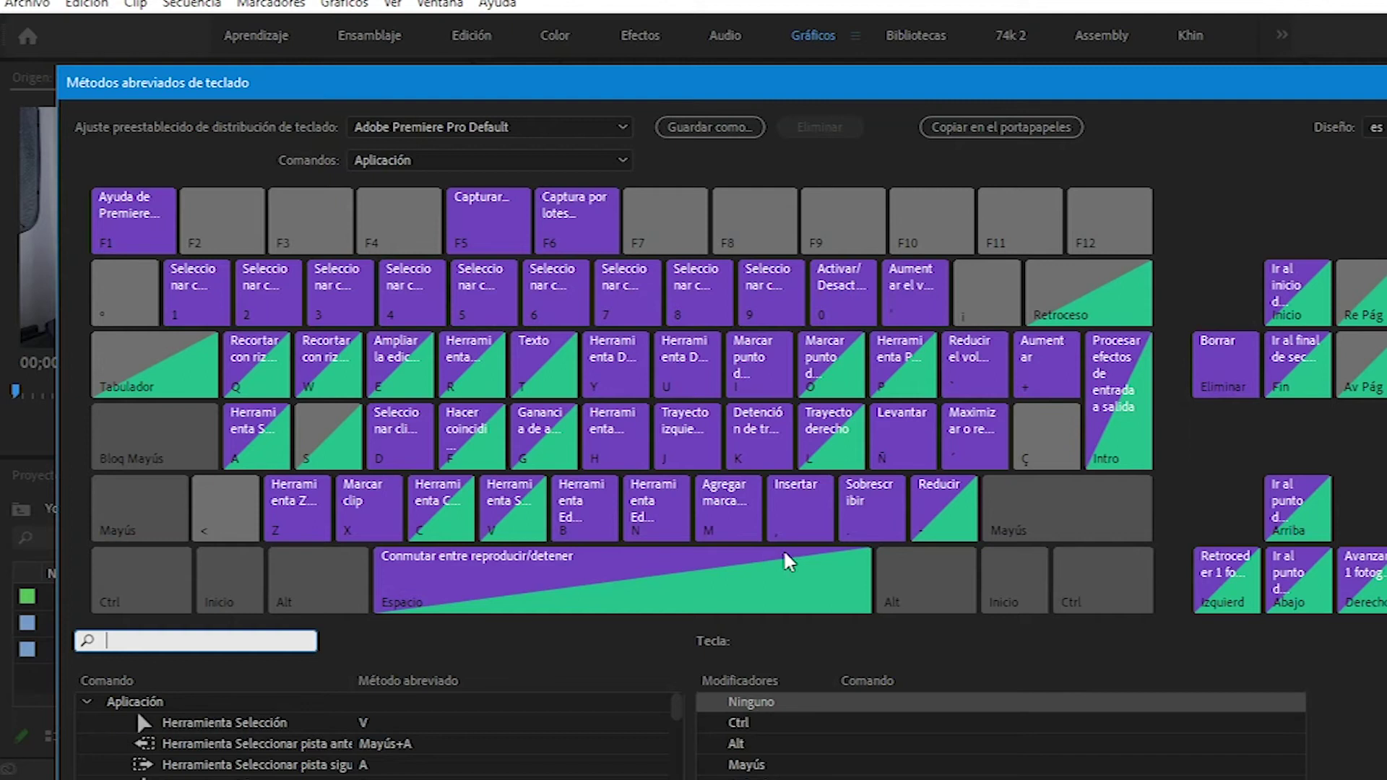
key("Escape")
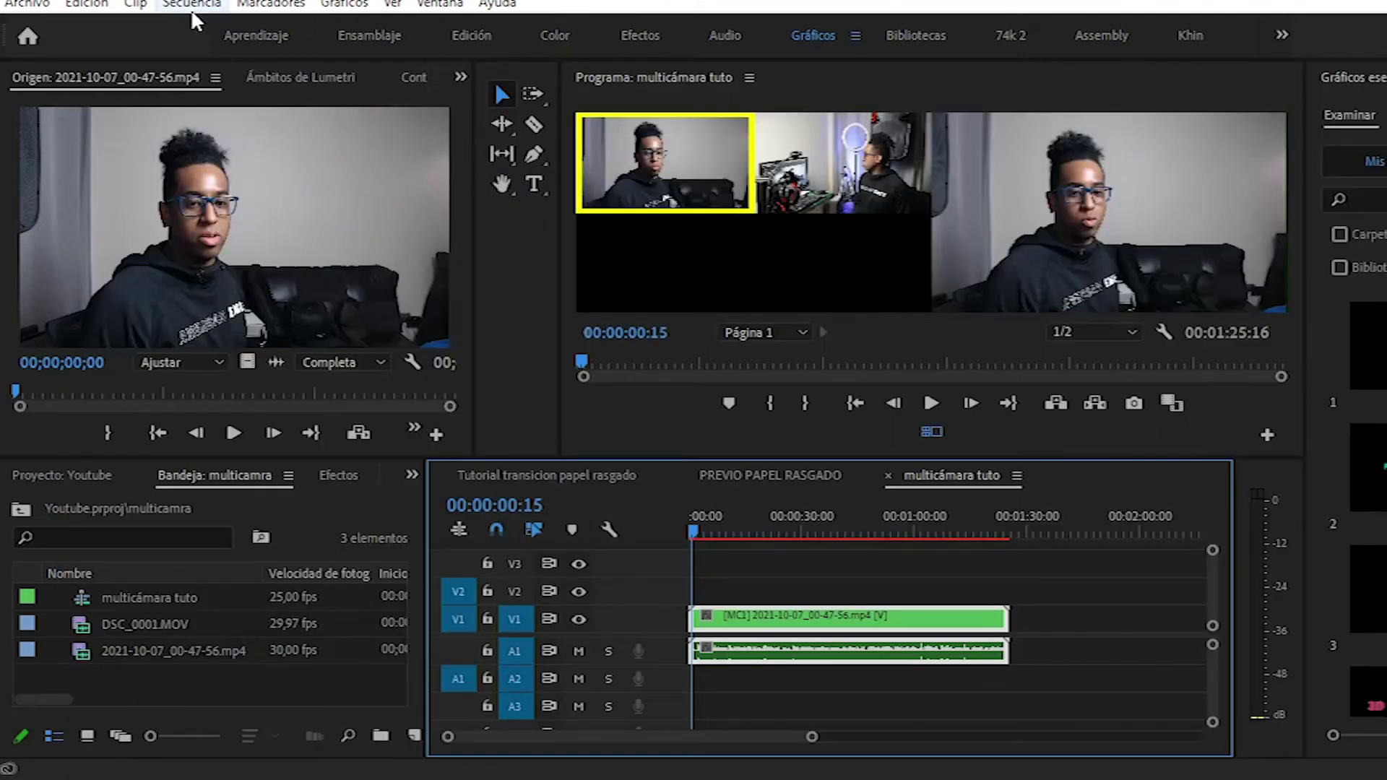
left_click(88, 5)
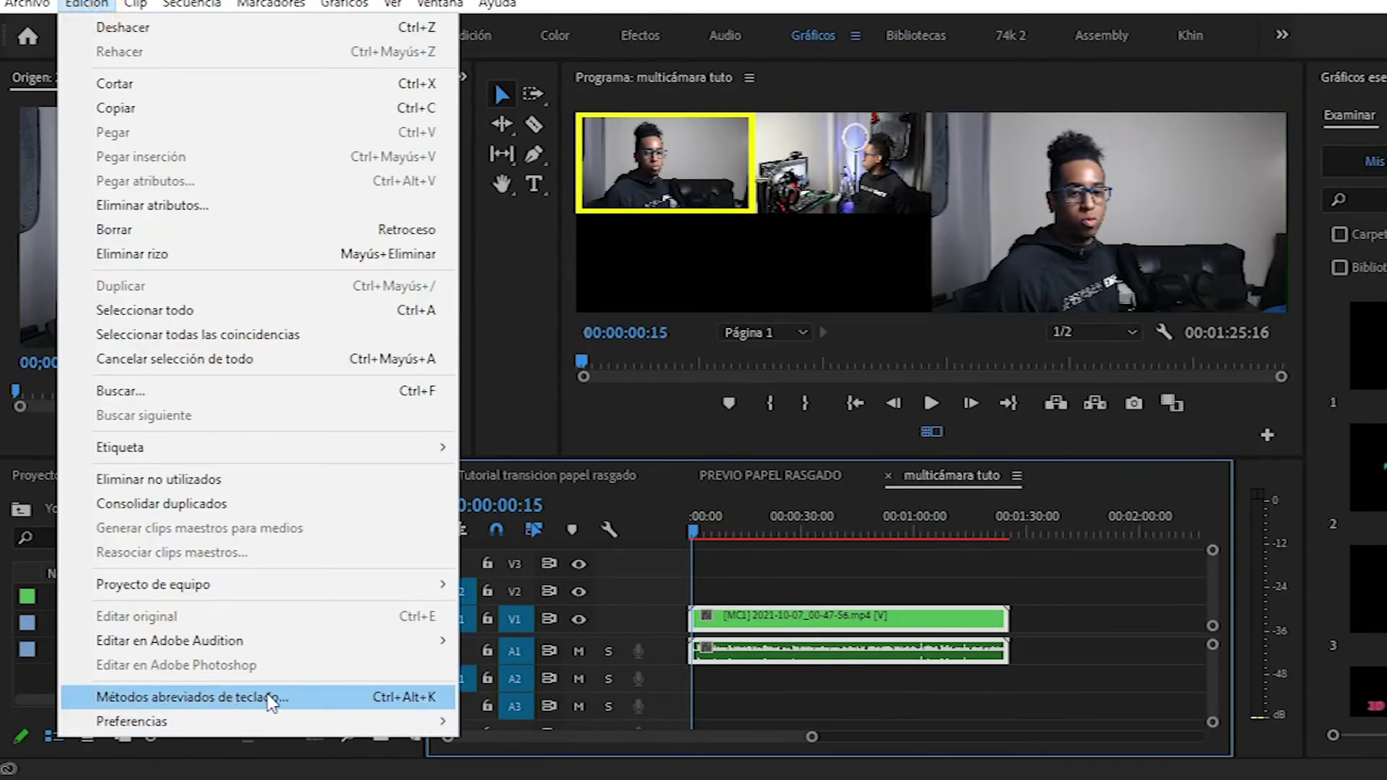
left_click(903, 546)
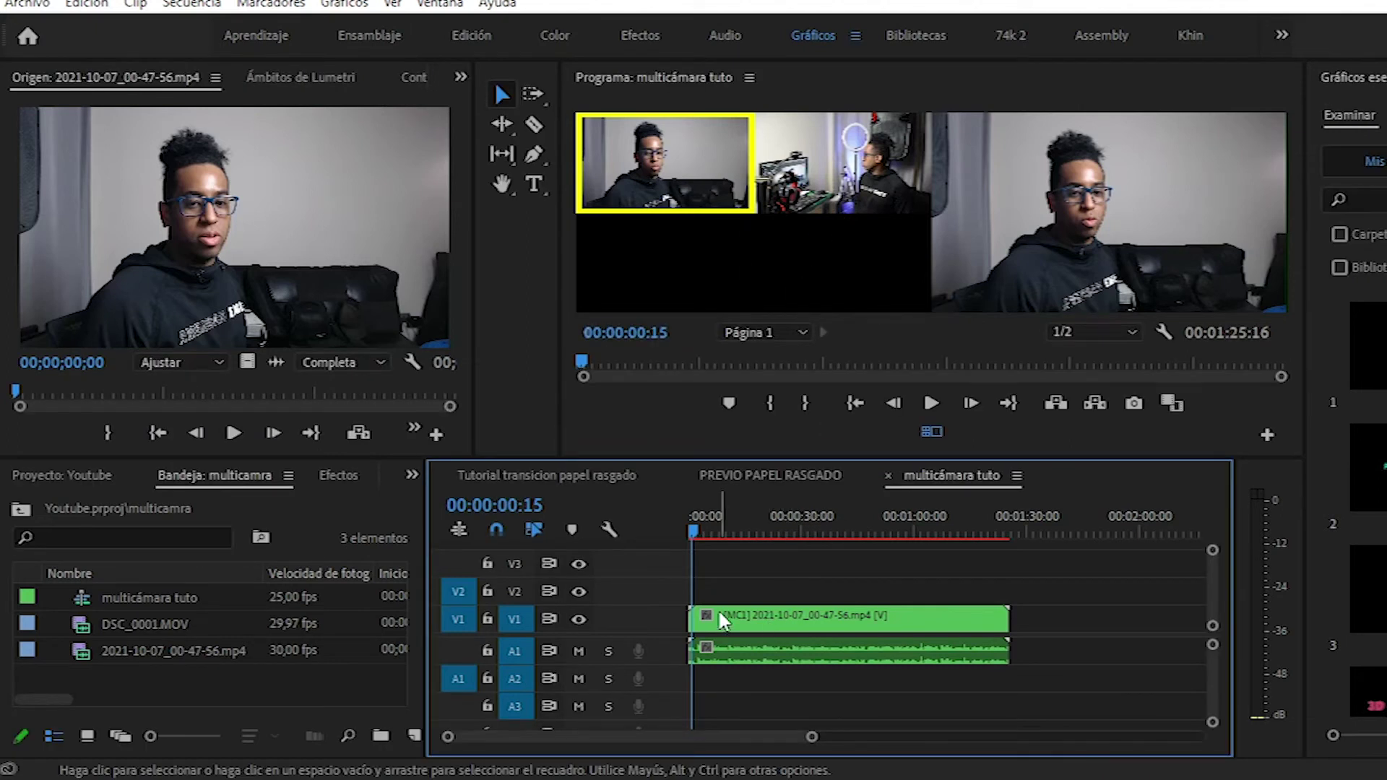
From the sequence start, live-switch angles 2, 1, 2, 1 during playback to cut the talking-head clip
left_click(690, 529)
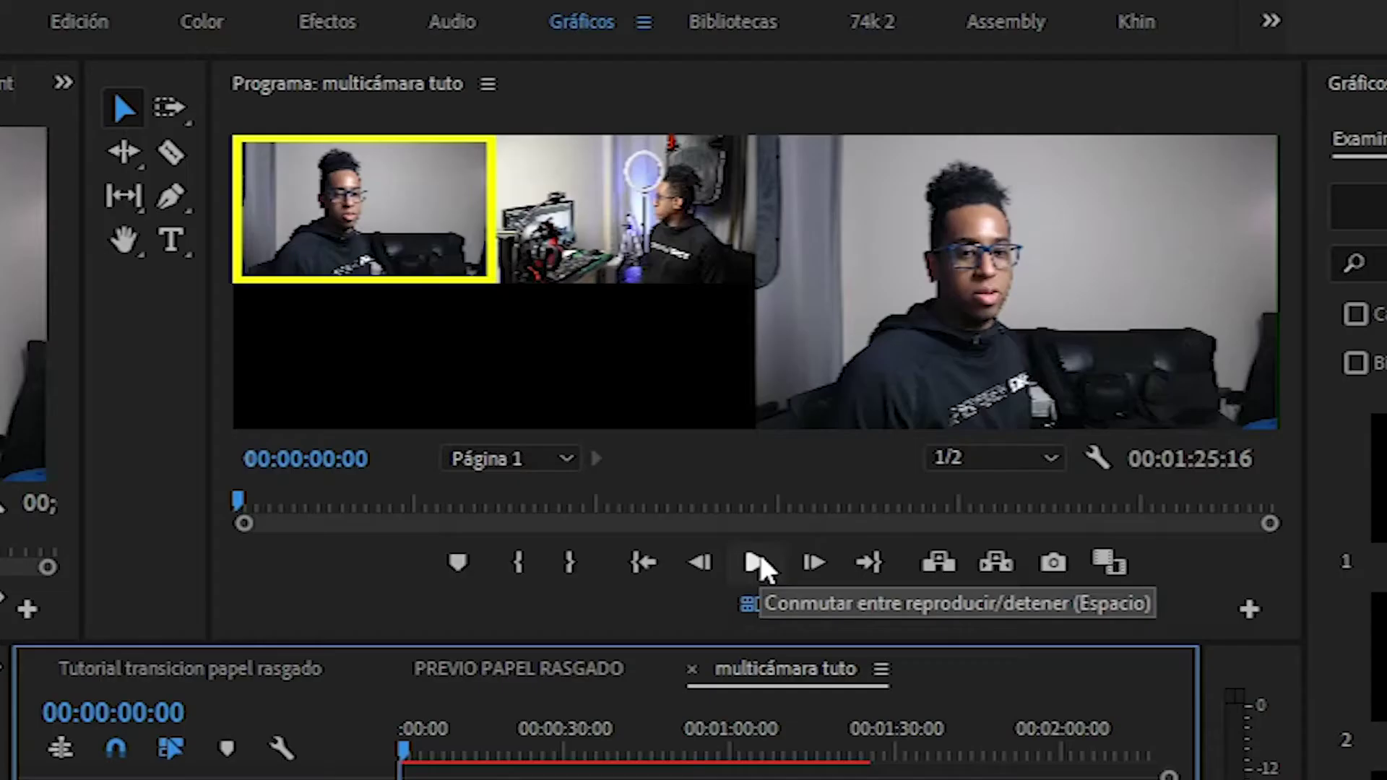
left_click(755, 562)
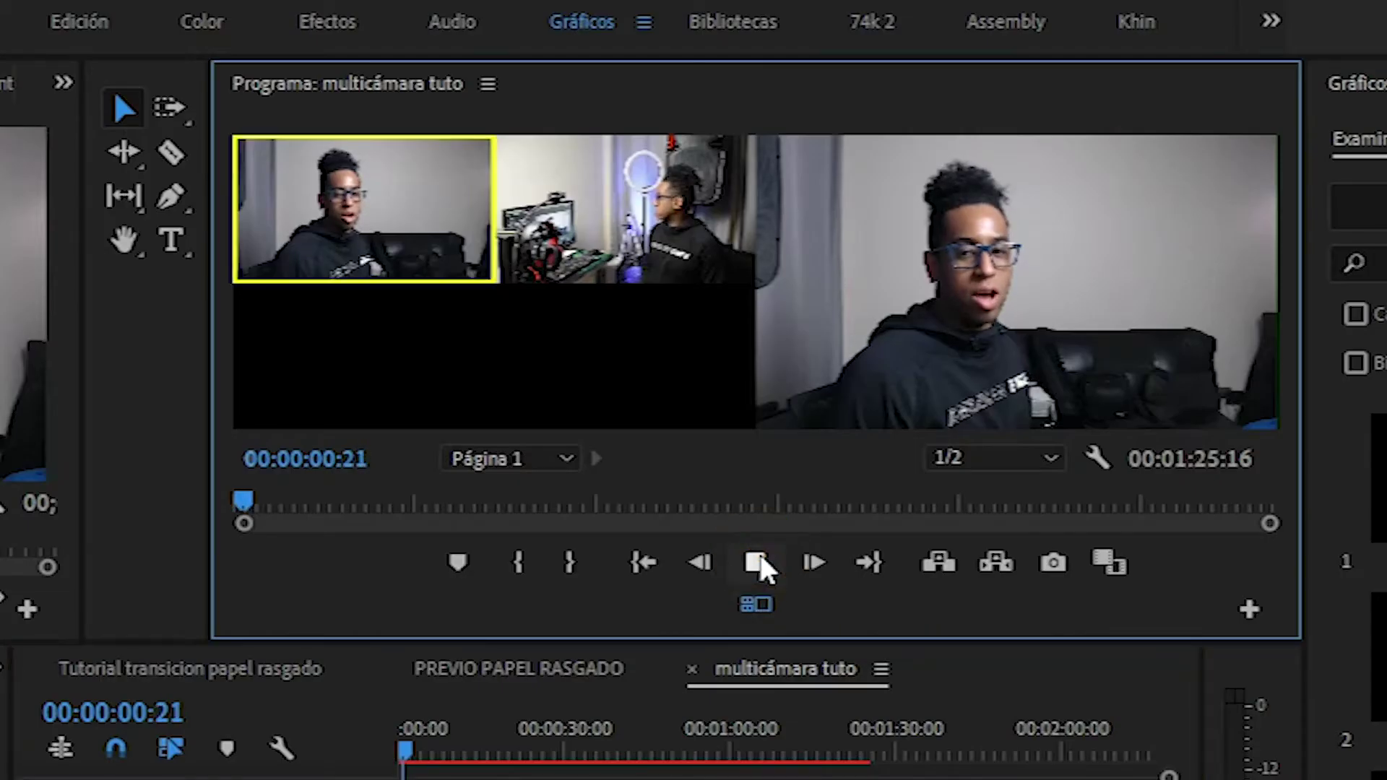
key("2")
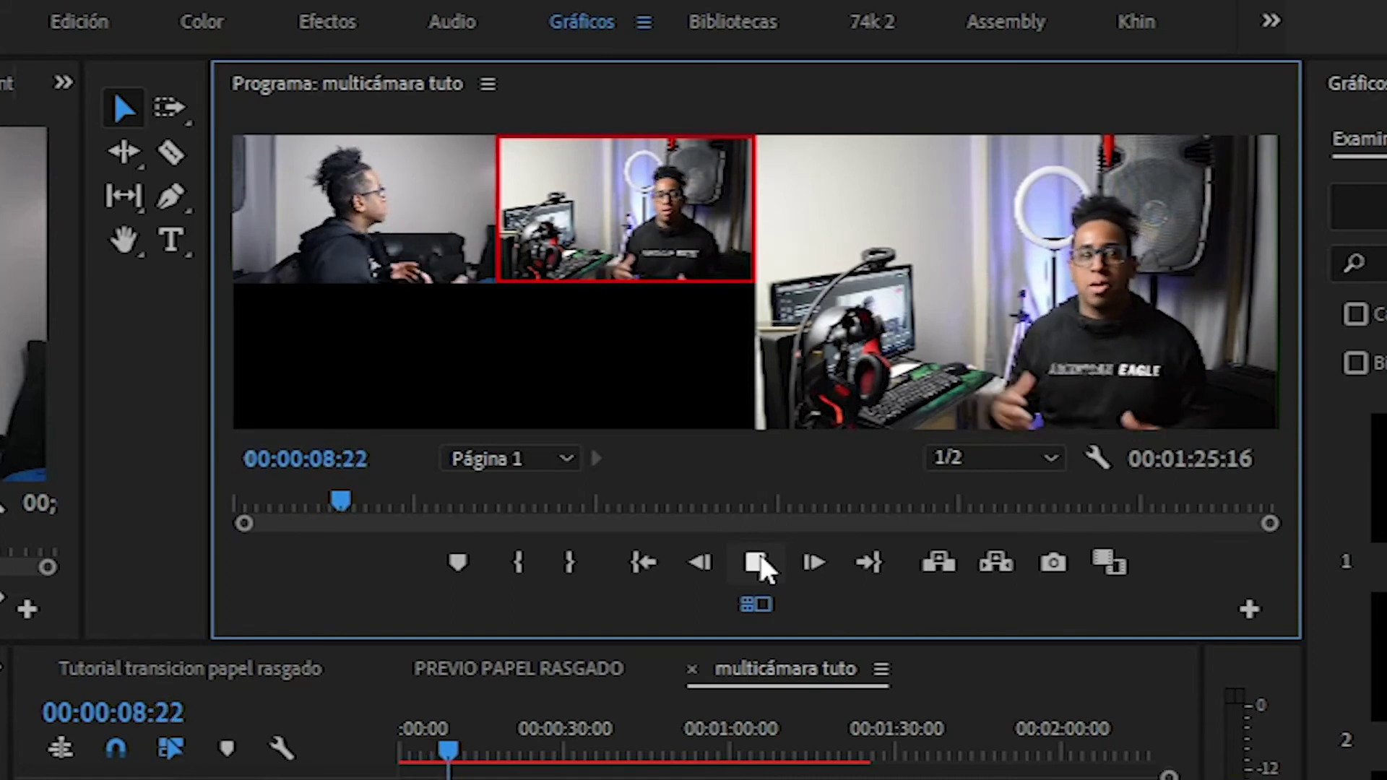
key("1")
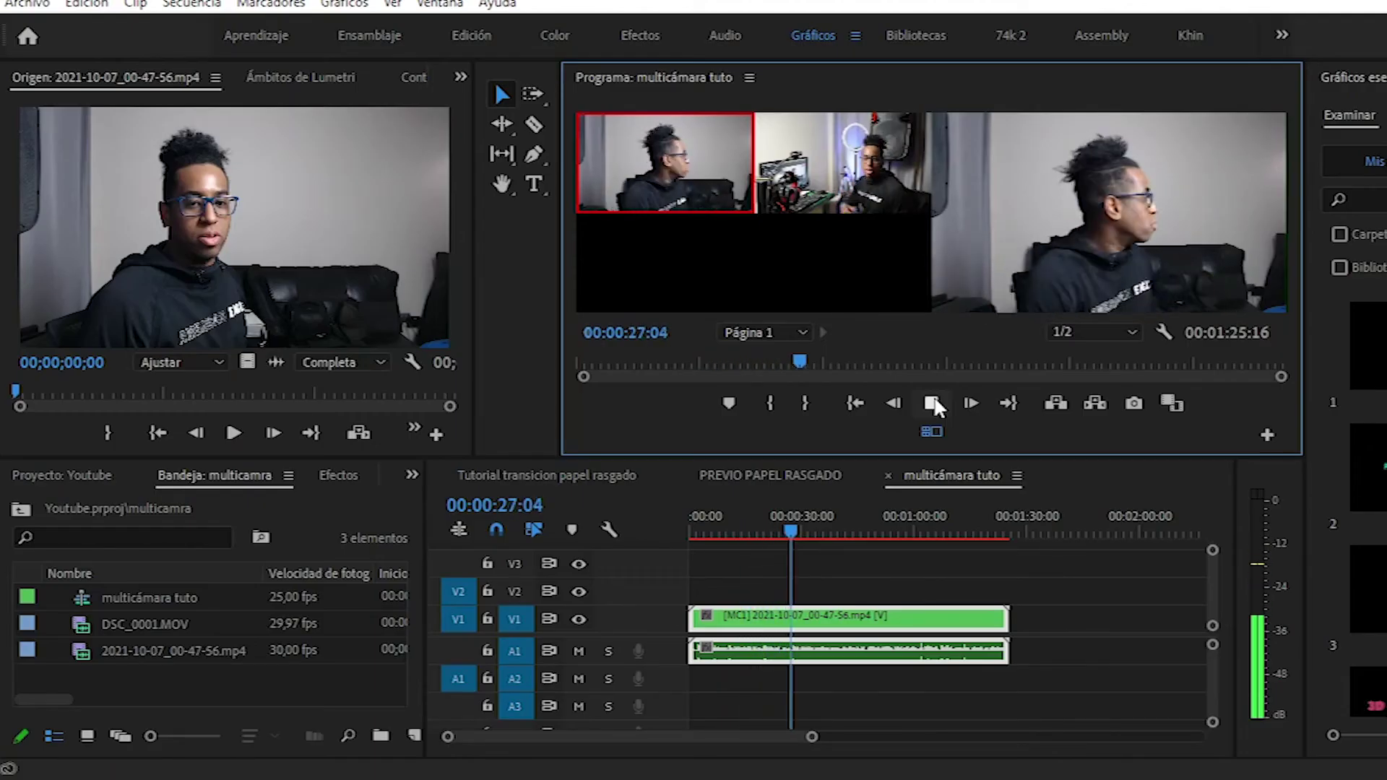
key("2")
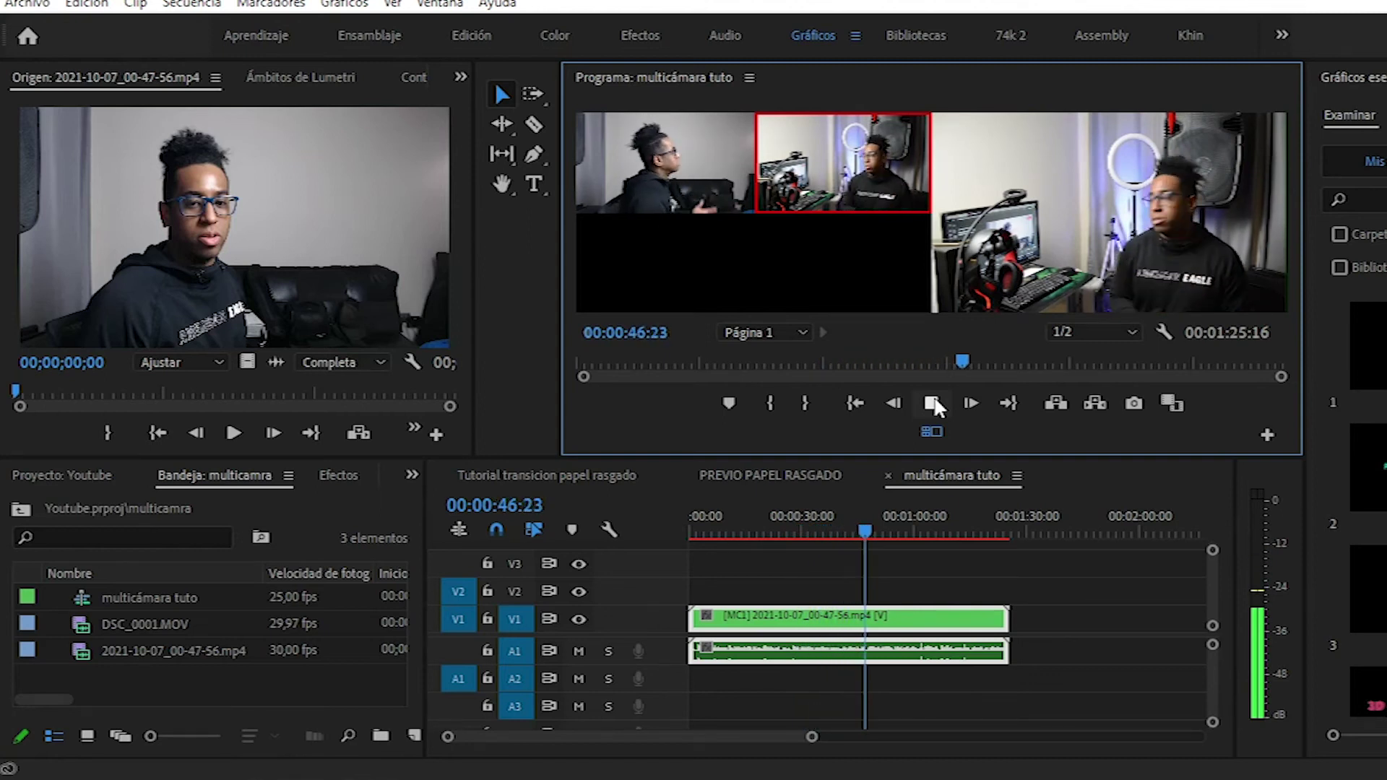
key("1")
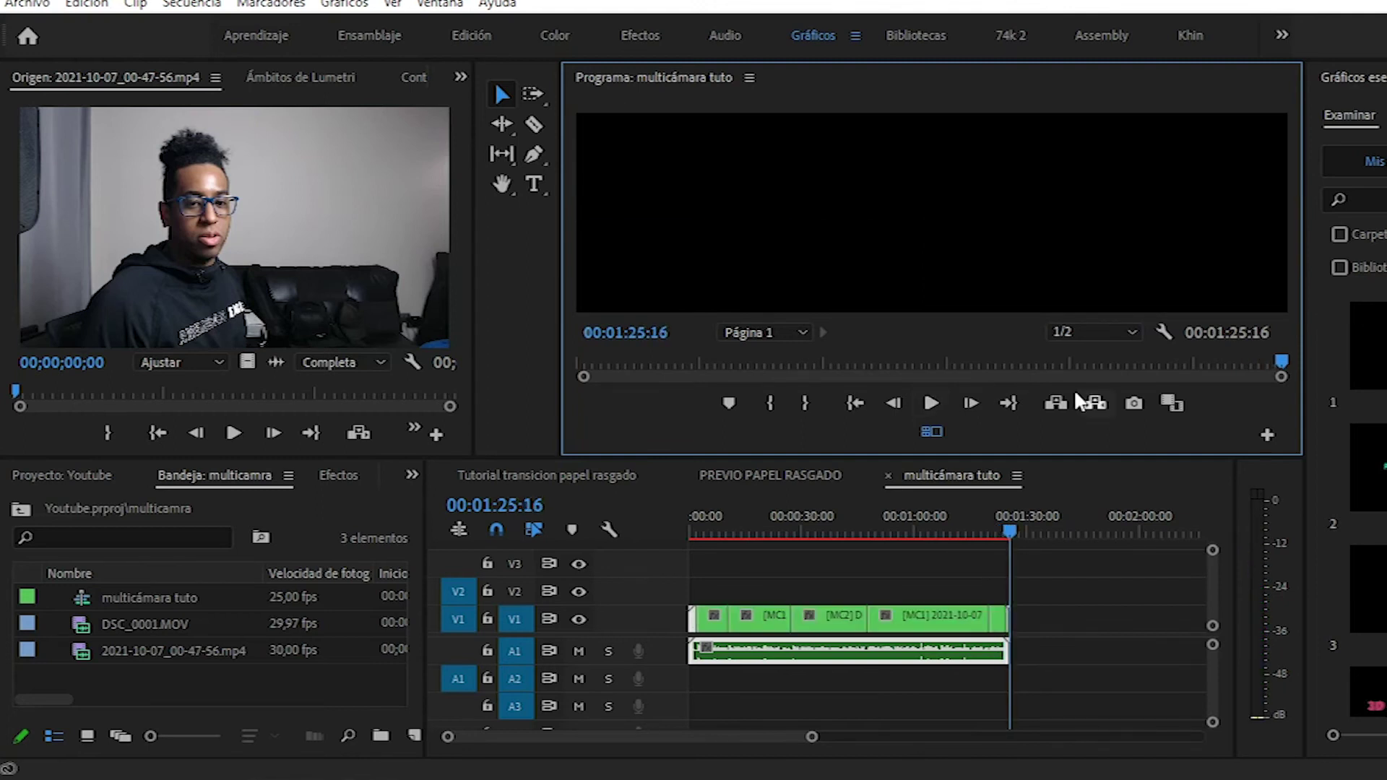
Hide the camera grid so only program output shows, mute track A1, and replay from the start
mouse_move(1008, 538)
left_mouse_down()
mouse_move(674, 561)
mouse_move(702, 561)
mouse_move(714, 601)
left_mouse_up()
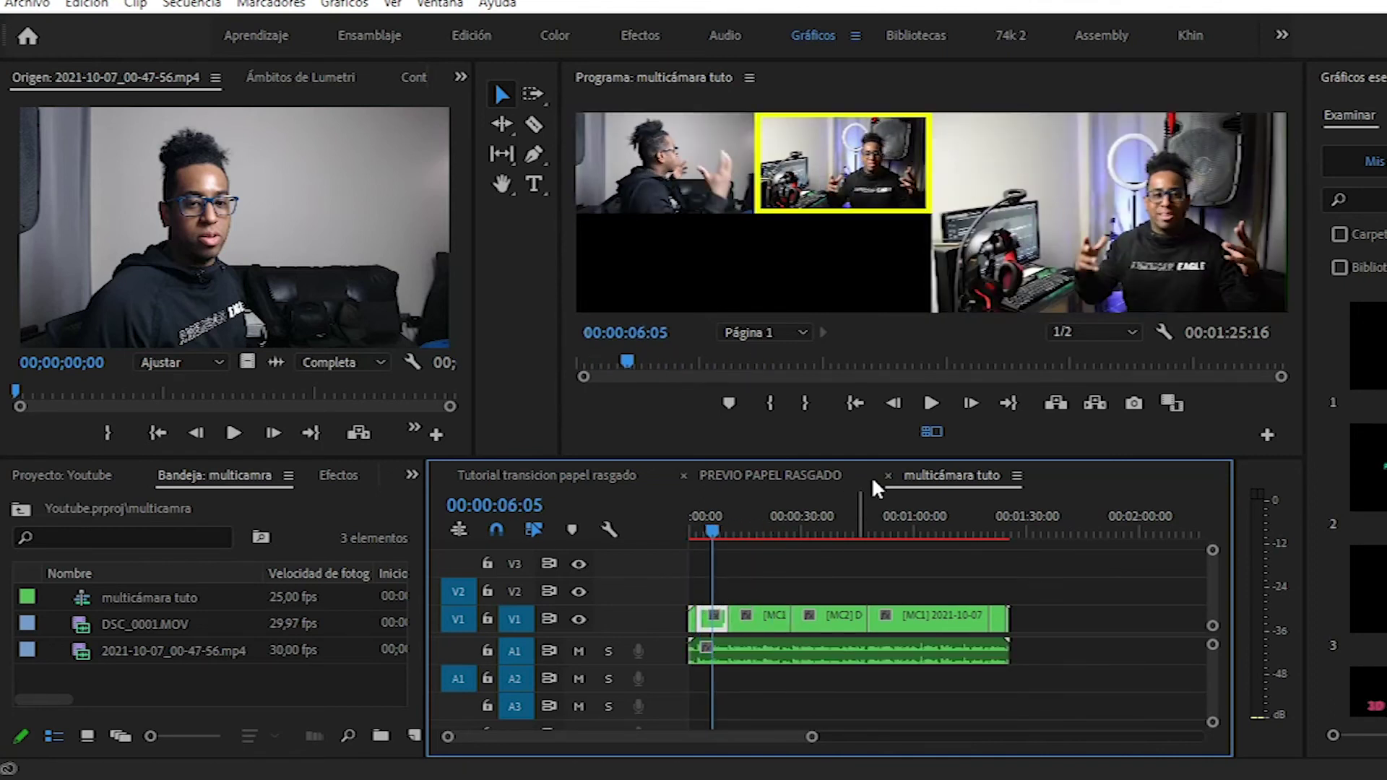
left_click(930, 431)
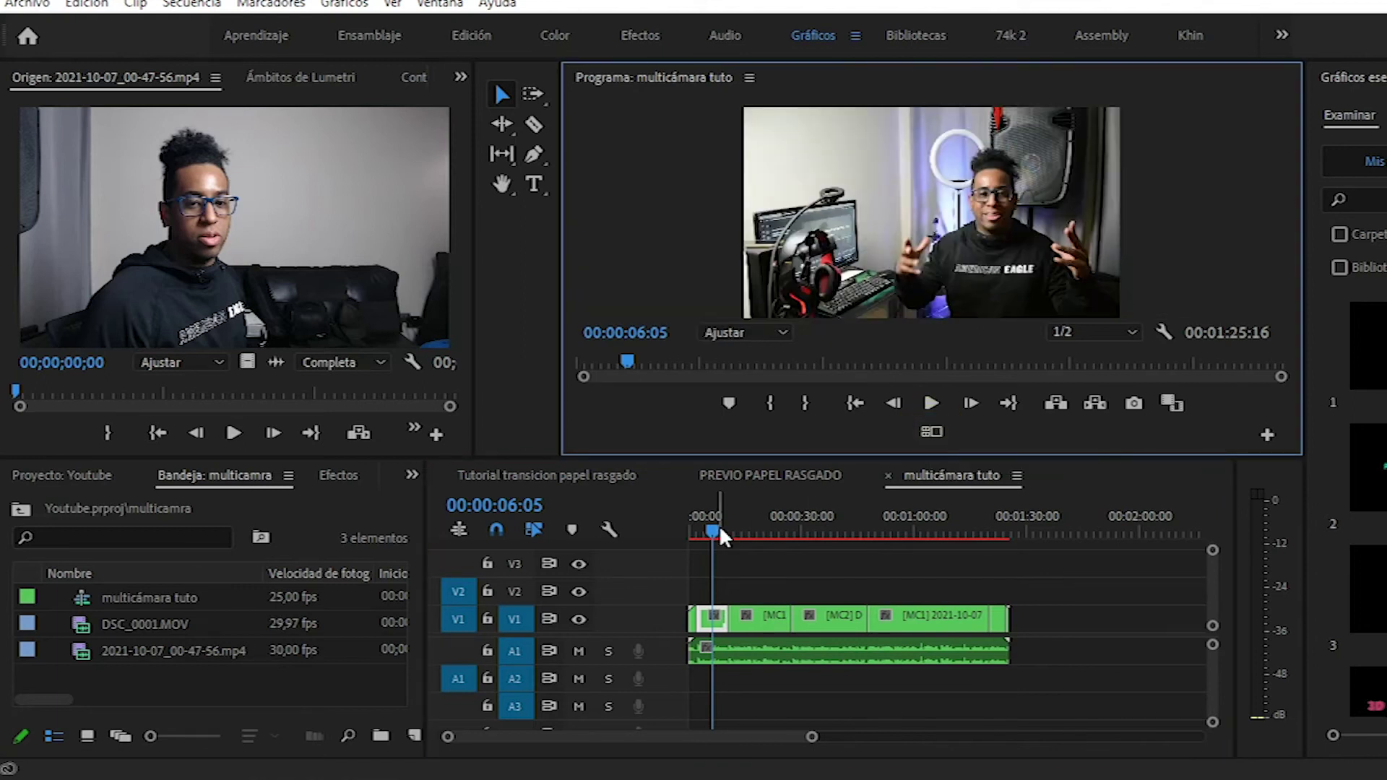
left_click_drag(715, 527, 672, 533)
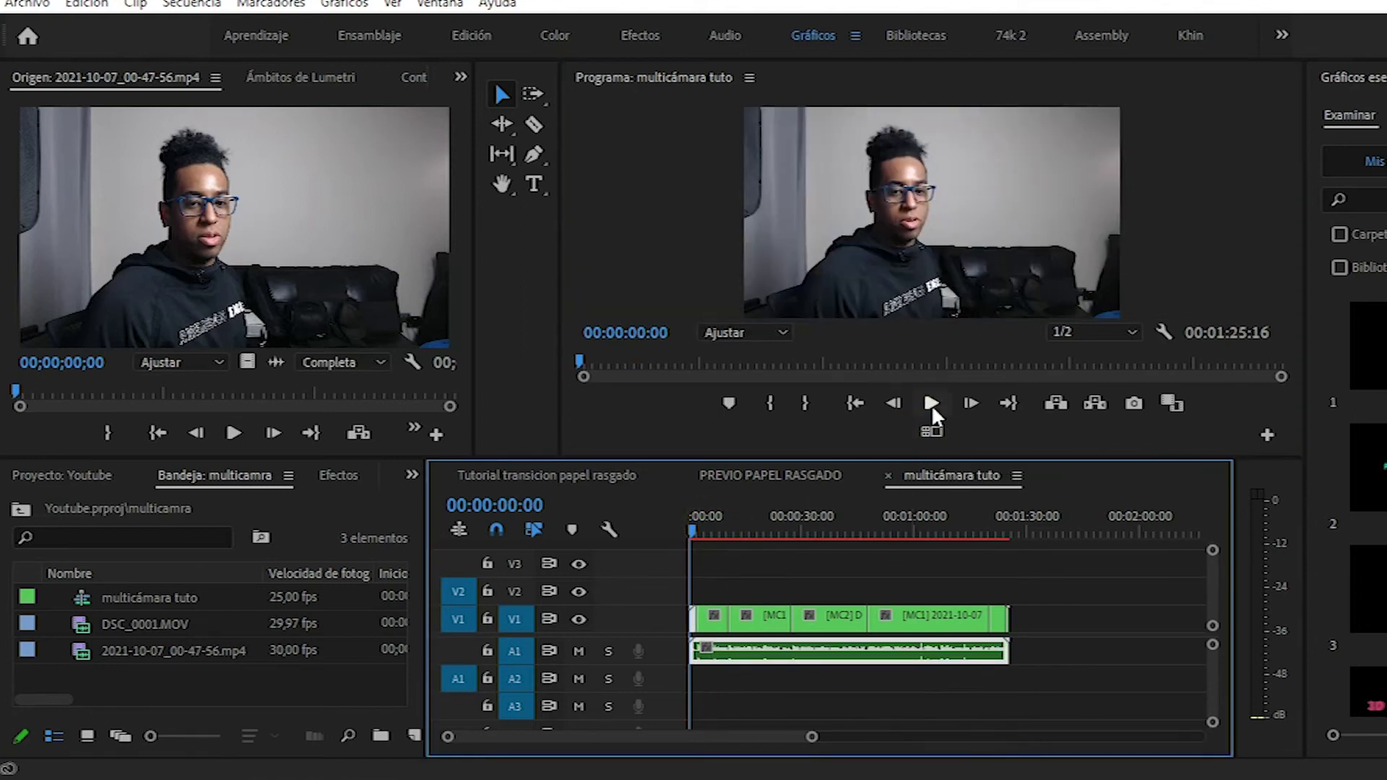
left_click(578, 650)
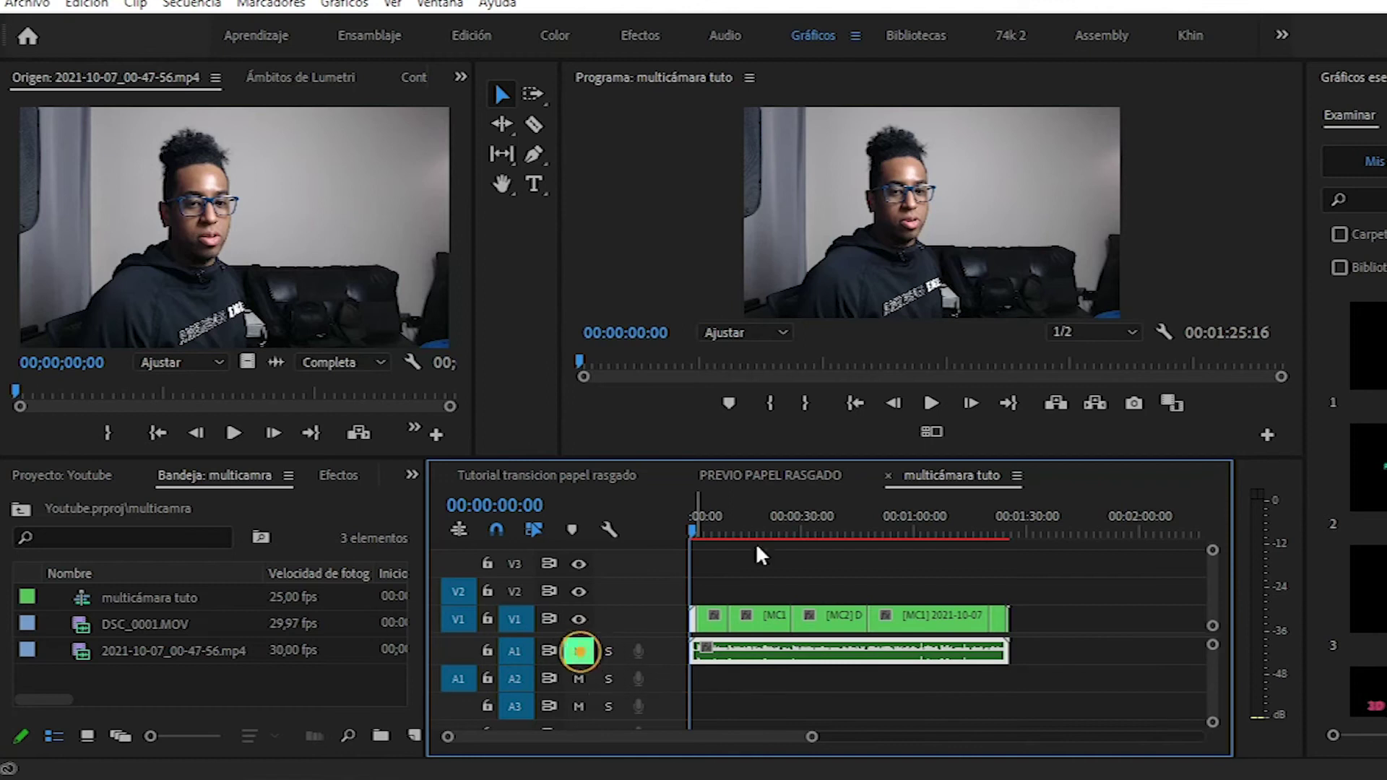
left_click(931, 403)
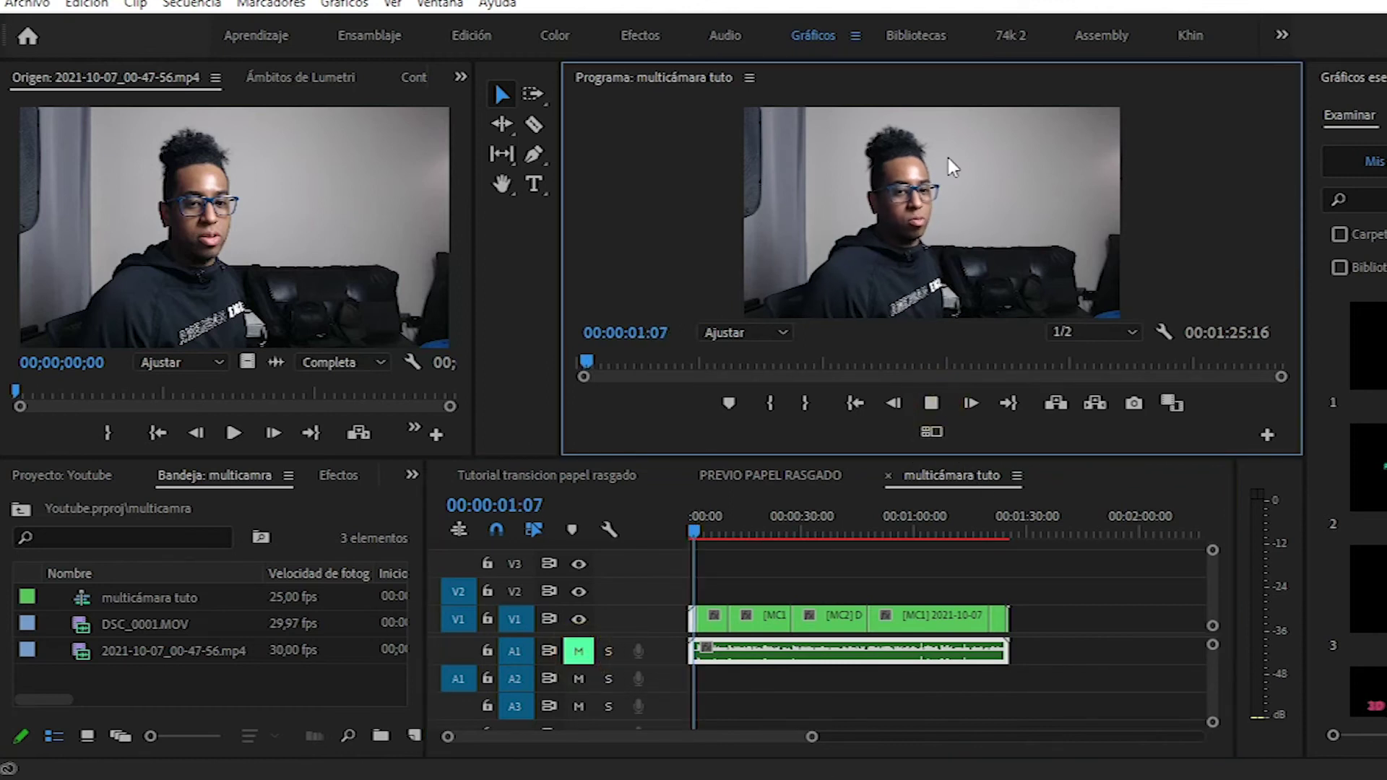
Zoom the timeline in to read the MC1/MC2 cuts, select the Razor tool, and review near 18 seconds
key("space")
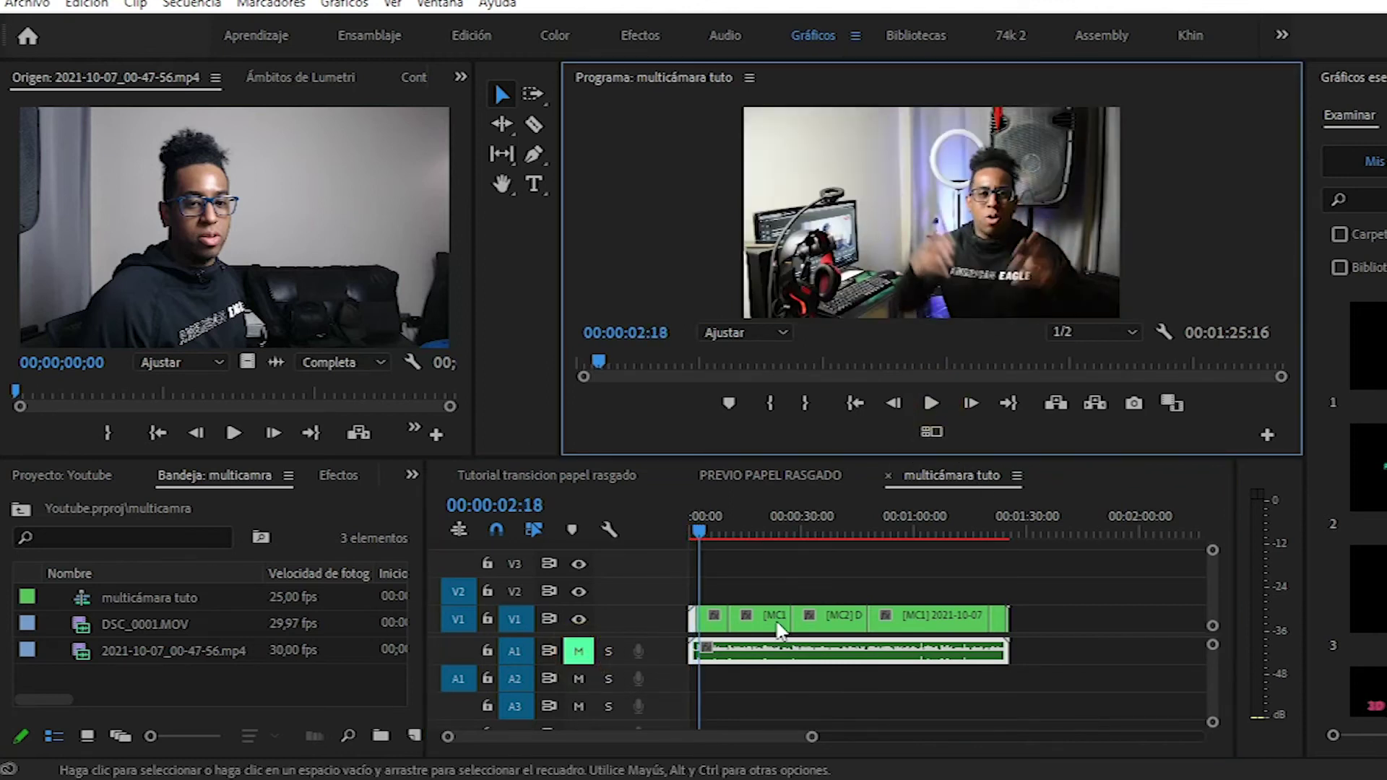
left_click_drag(812, 736, 744, 749)
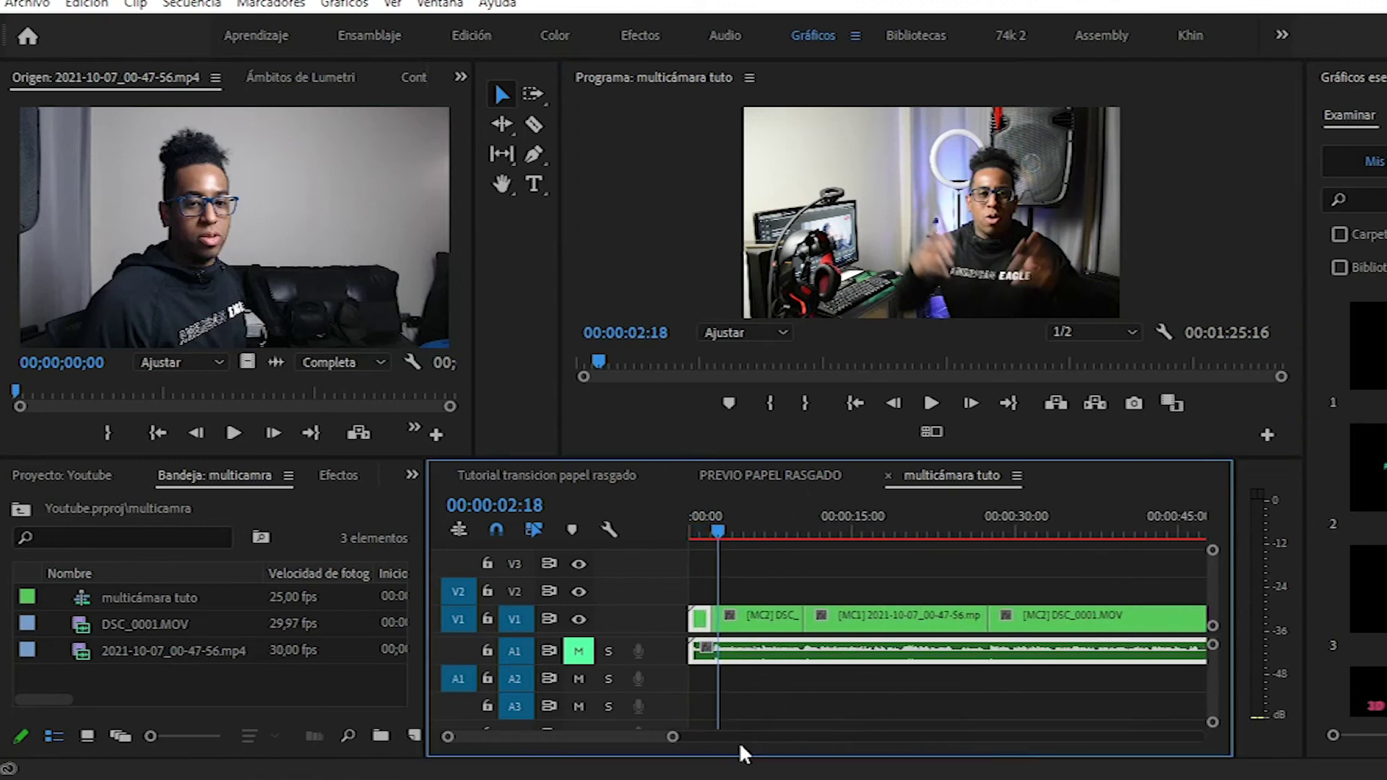
key("c")
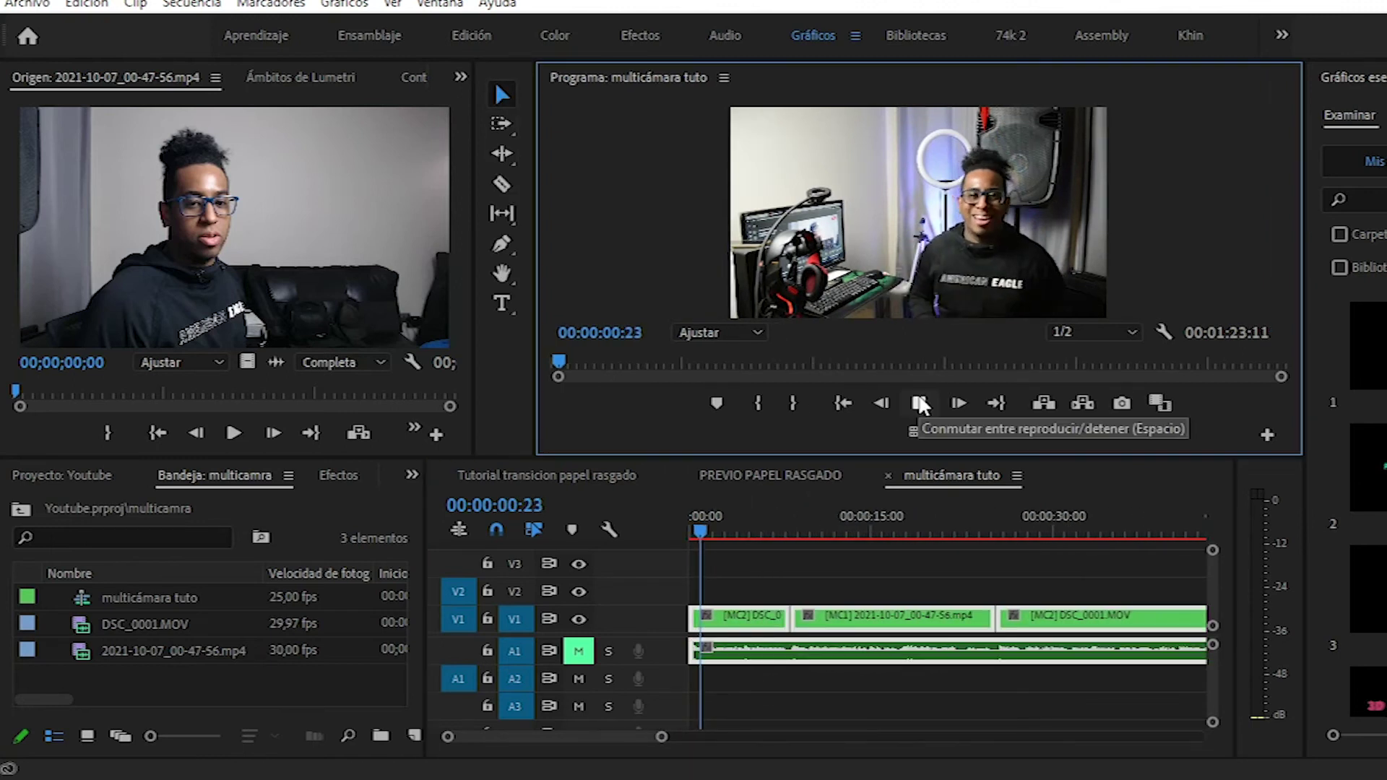
left_click_drag(662, 736, 695, 736)
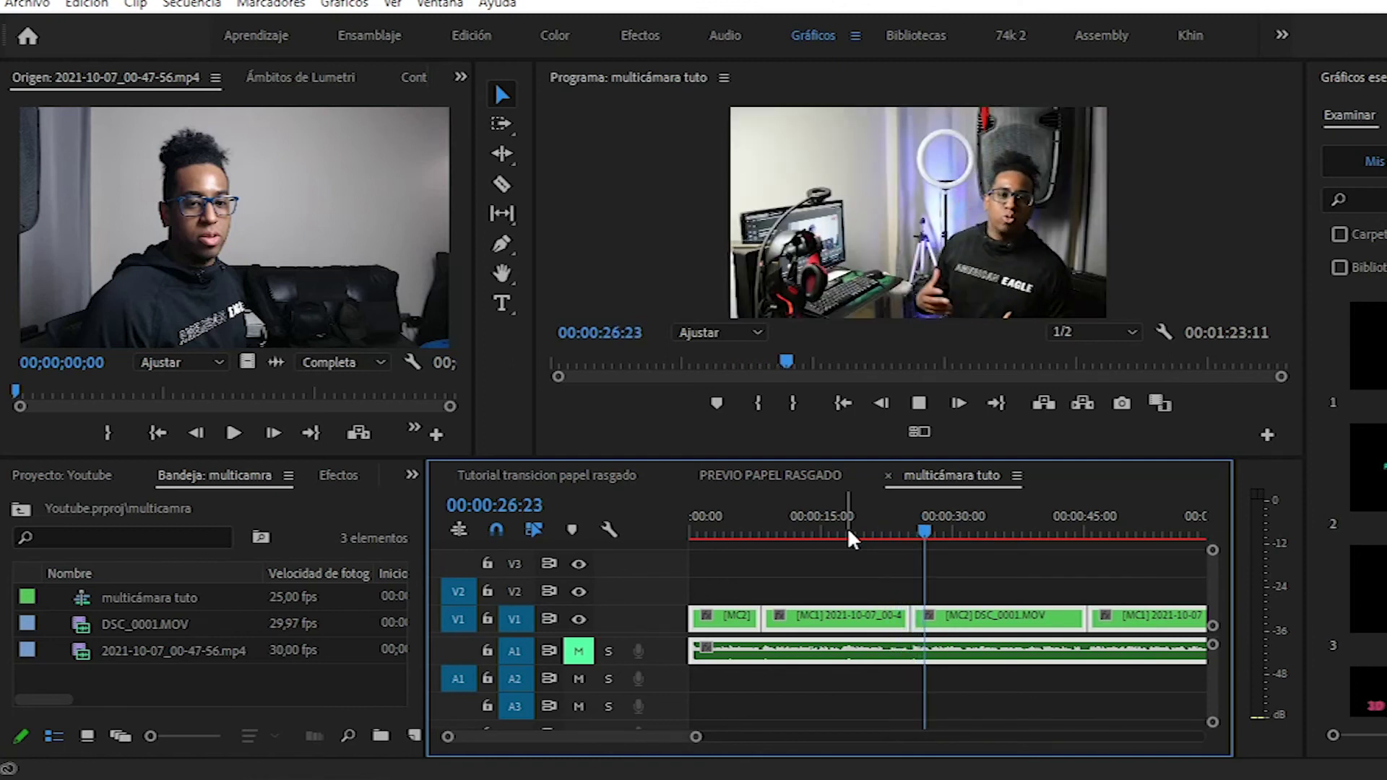
key("space")
mouse_move(932, 532)
left_mouse_down()
mouse_move(855, 538)
mouse_move(810, 581)
left_mouse_up()
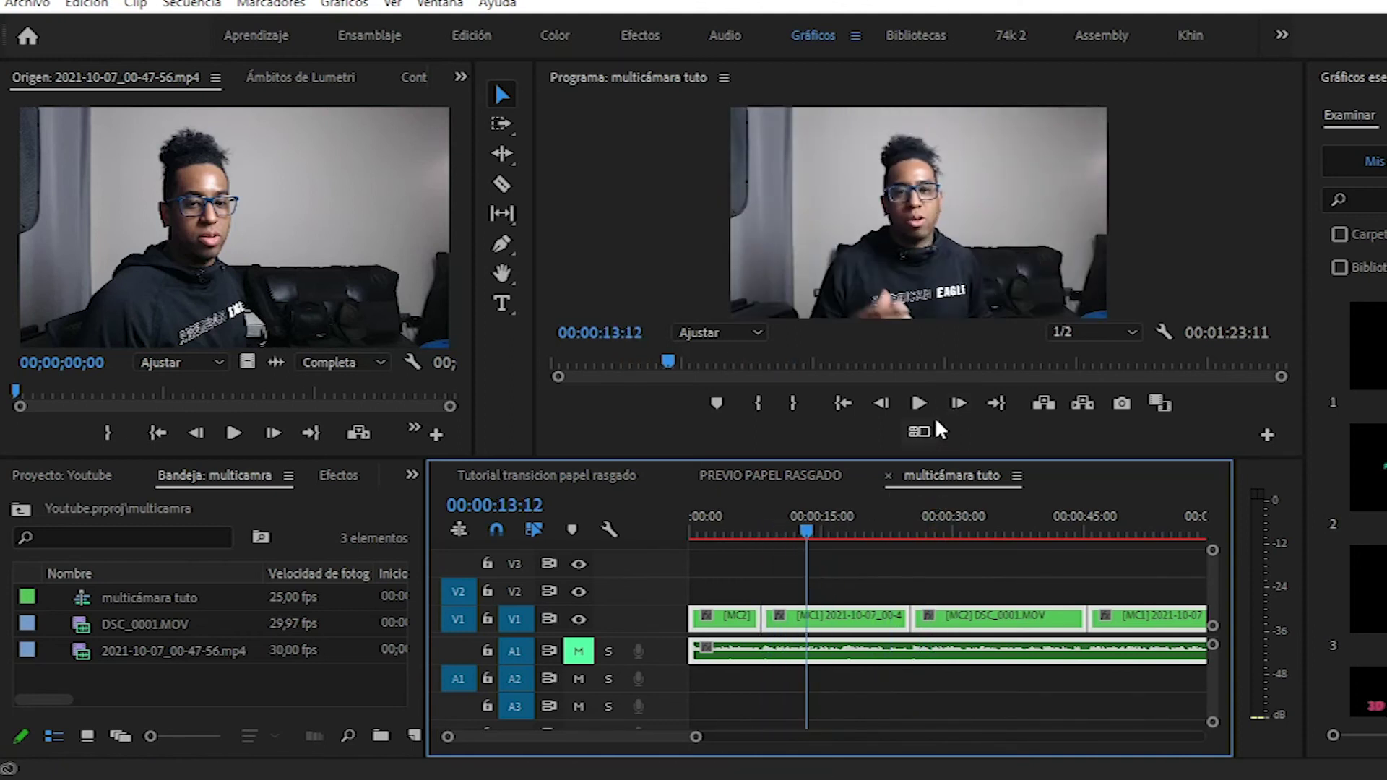
In multi-camera view, change the clip at 00:00:15:12 to camera 2
left_click(920, 430)
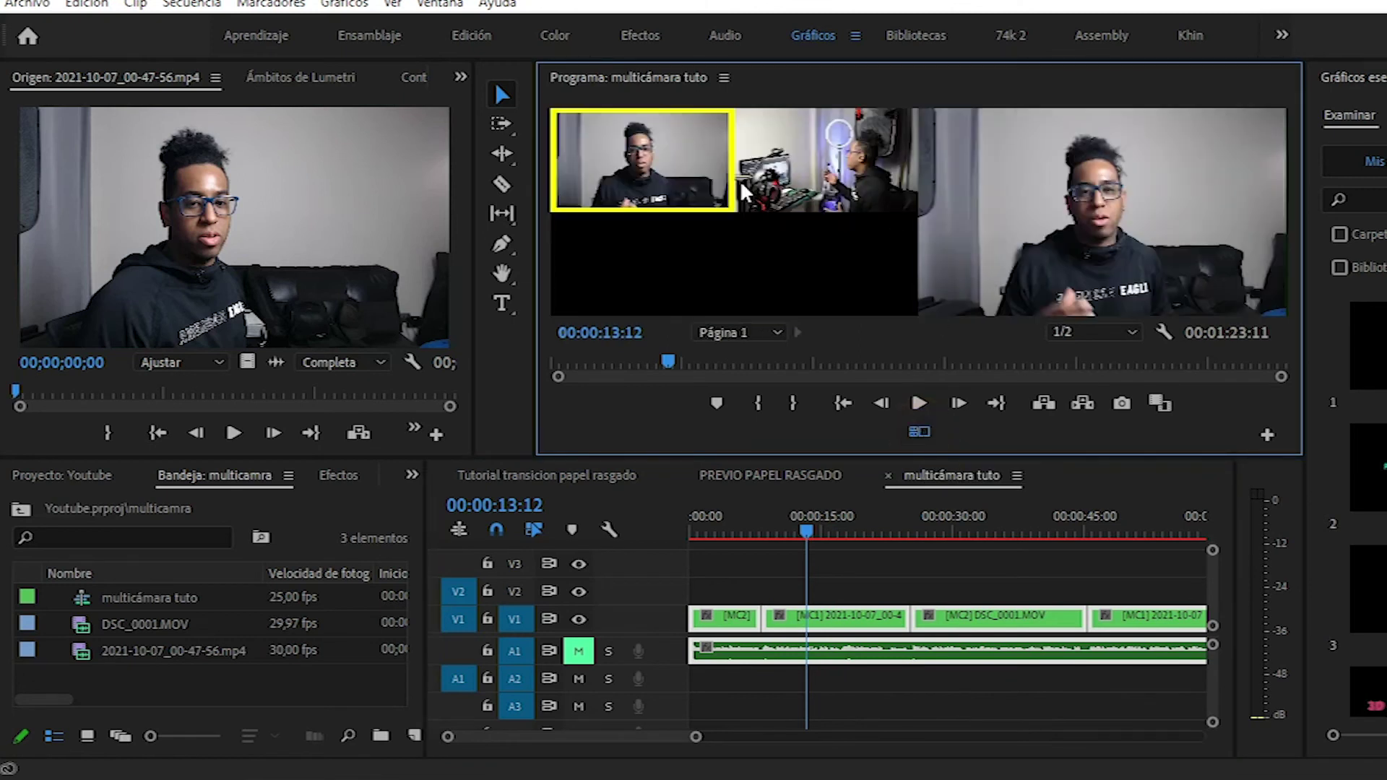
left_click_drag(808, 523, 825, 533)
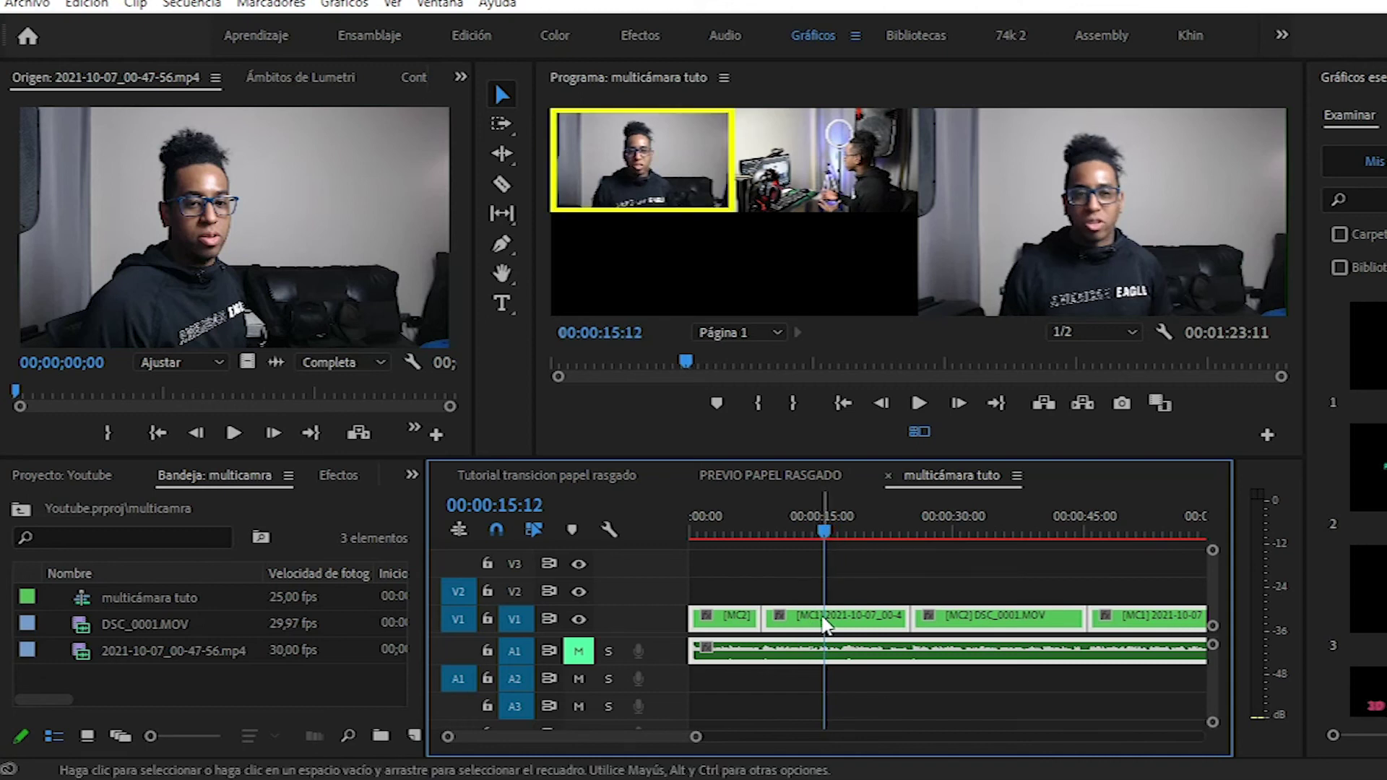
key("2")
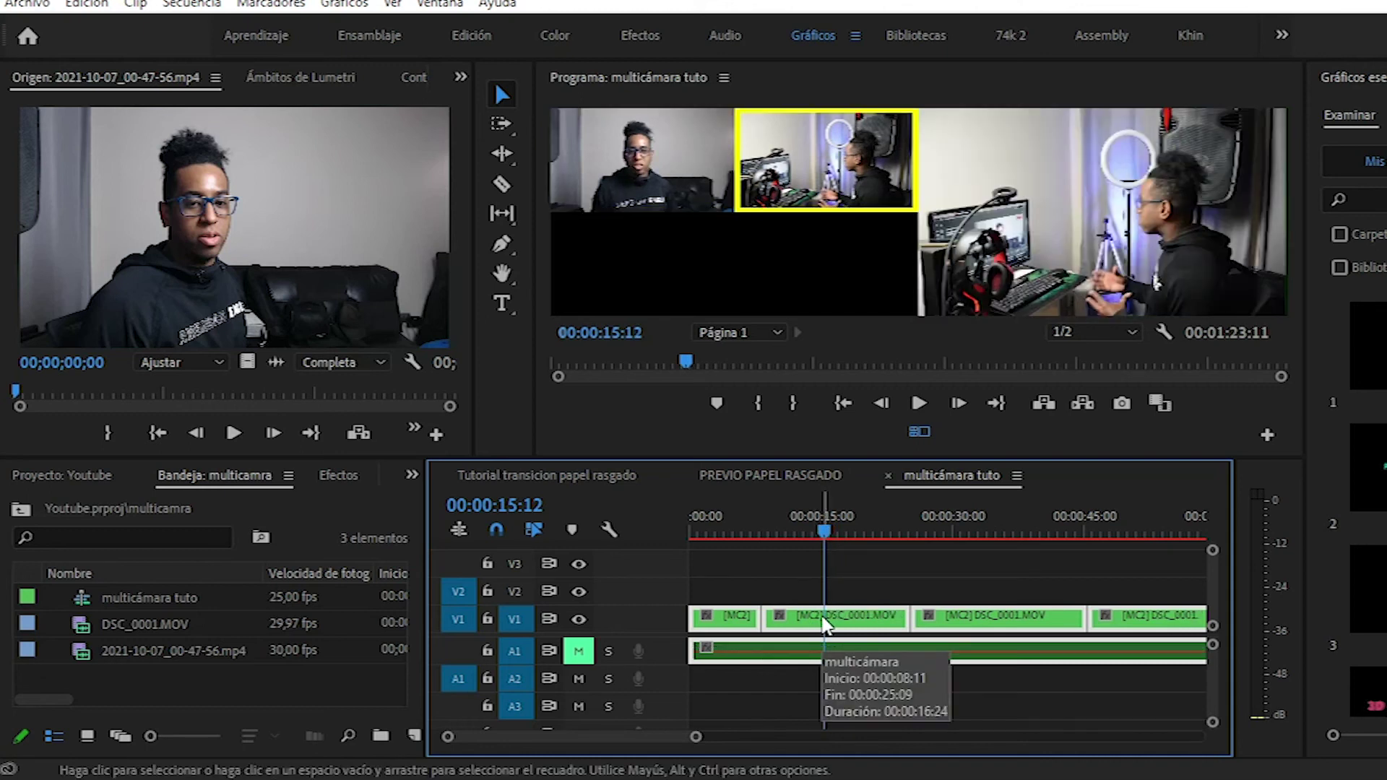
mouse_move(832, 519)
left_mouse_down()
mouse_move(875, 522)
mouse_move(724, 573)
mouse_move(814, 659)
left_mouse_up()
left_click(918, 431)
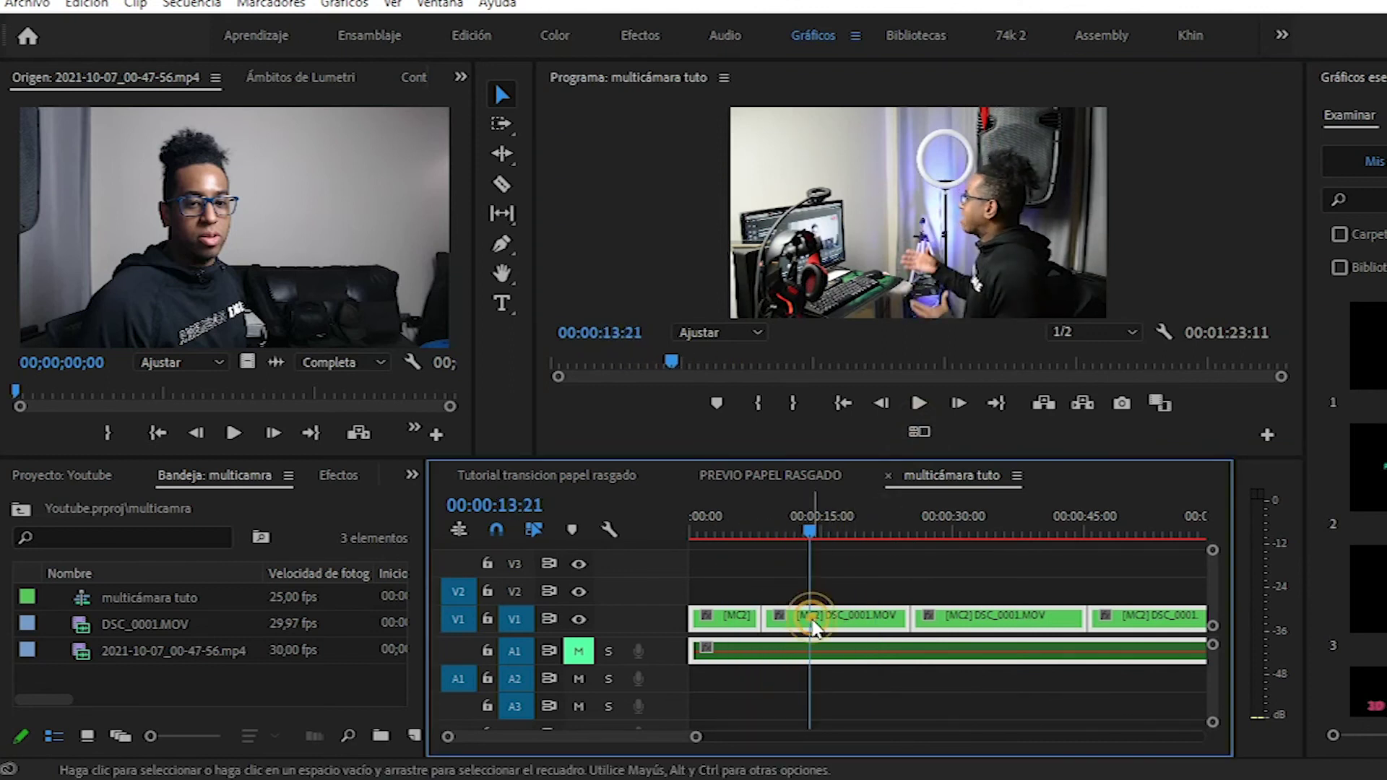
Replay from 00:00:13:21, live-switching to camera 1 then back to camera 2
left_click(916, 432)
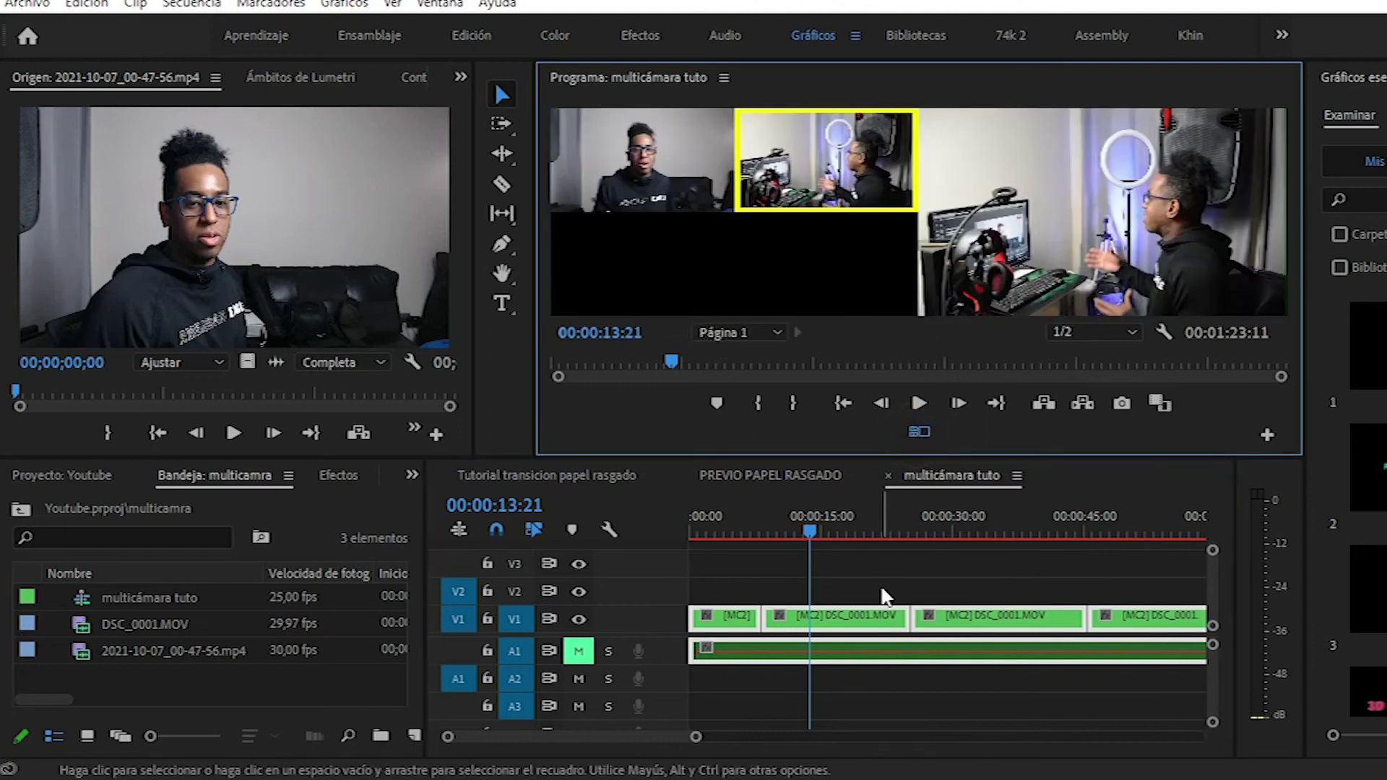
key("space")
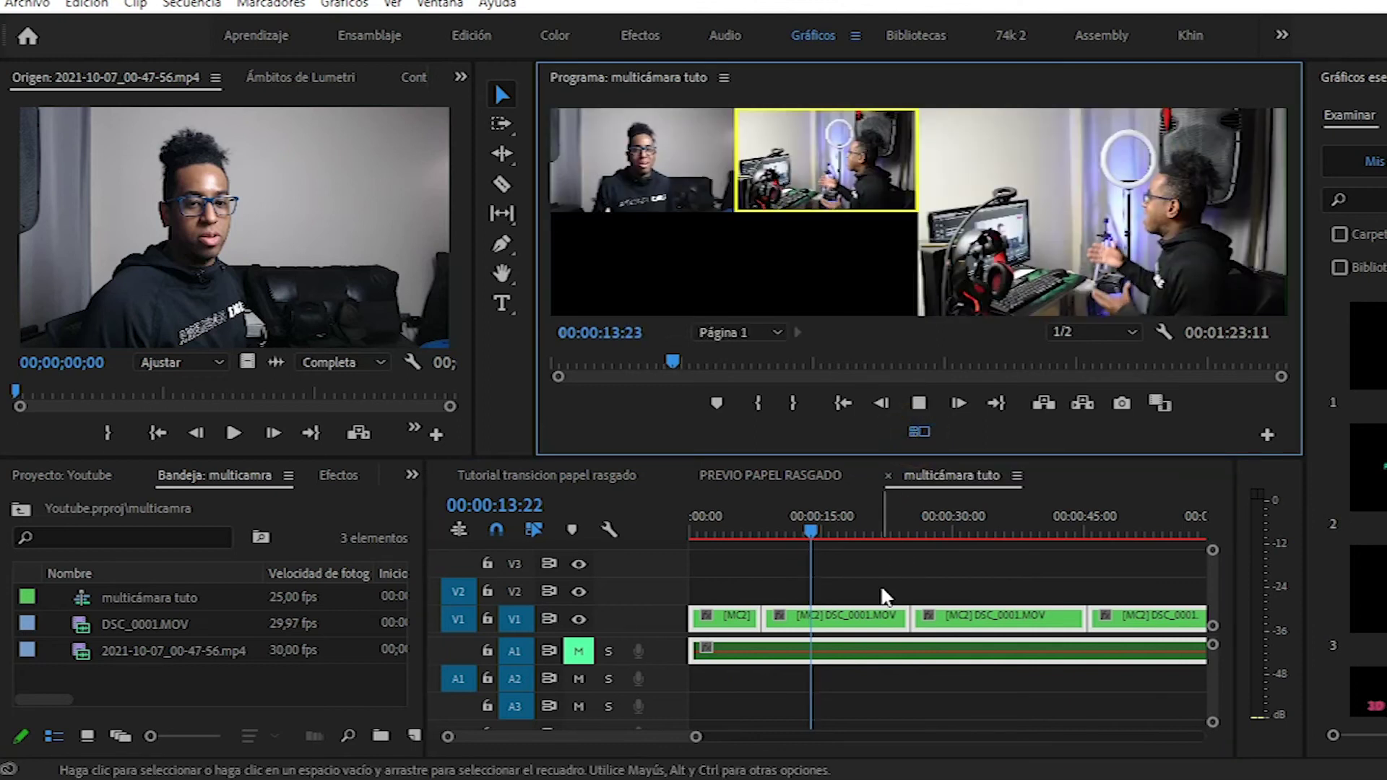
key("1")
key("2")
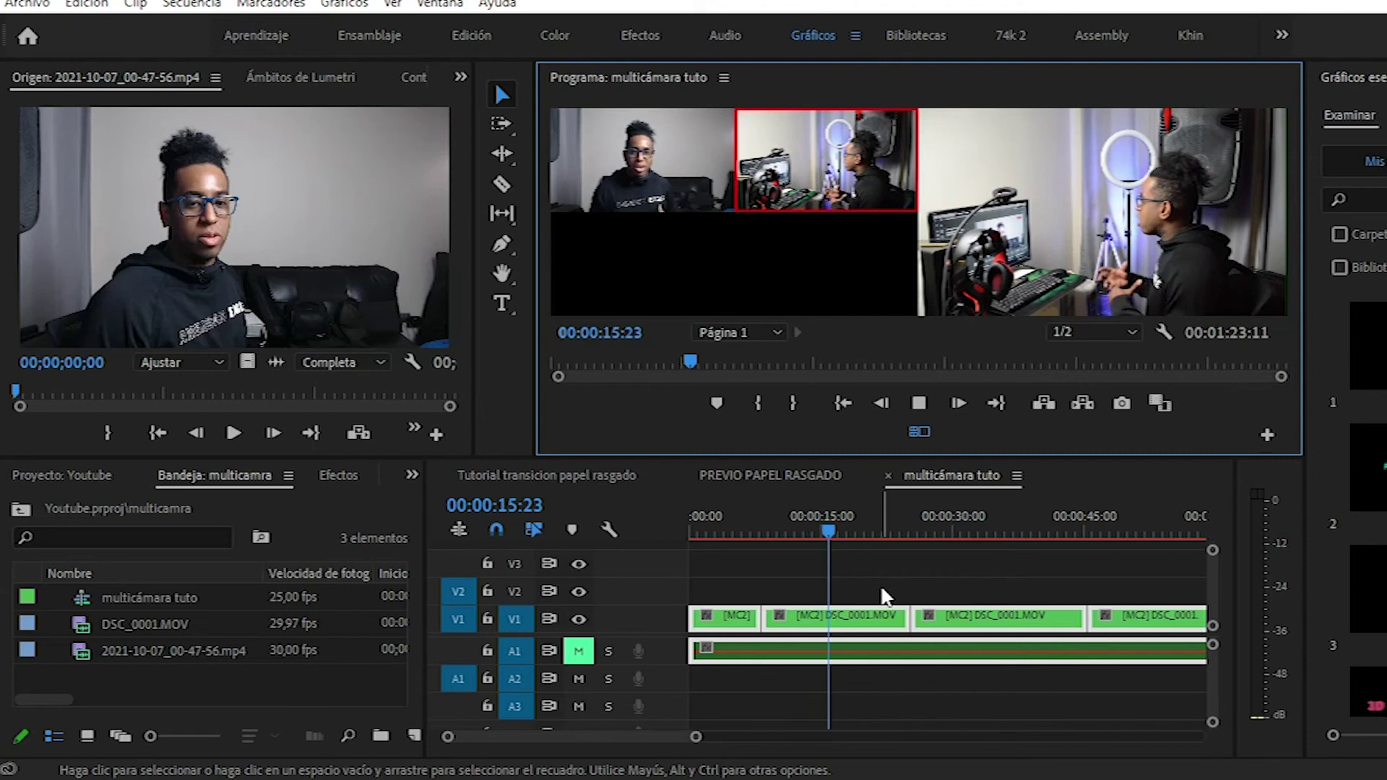
left_click(896, 487)
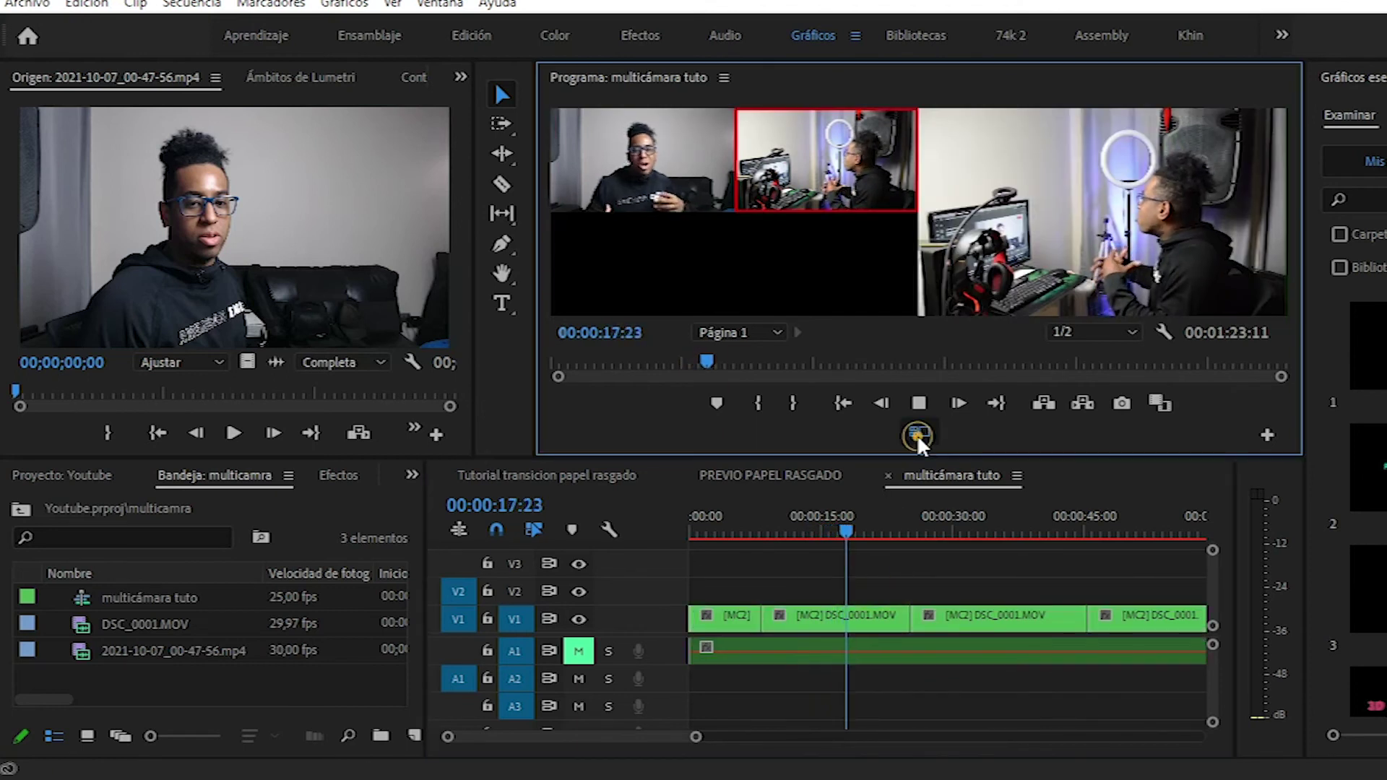
left_click(917, 432)
Zoom in on the tiny cut near 15 seconds and undo it, merging it into one [MC2] clip
left_click_drag(847, 533, 808, 533)
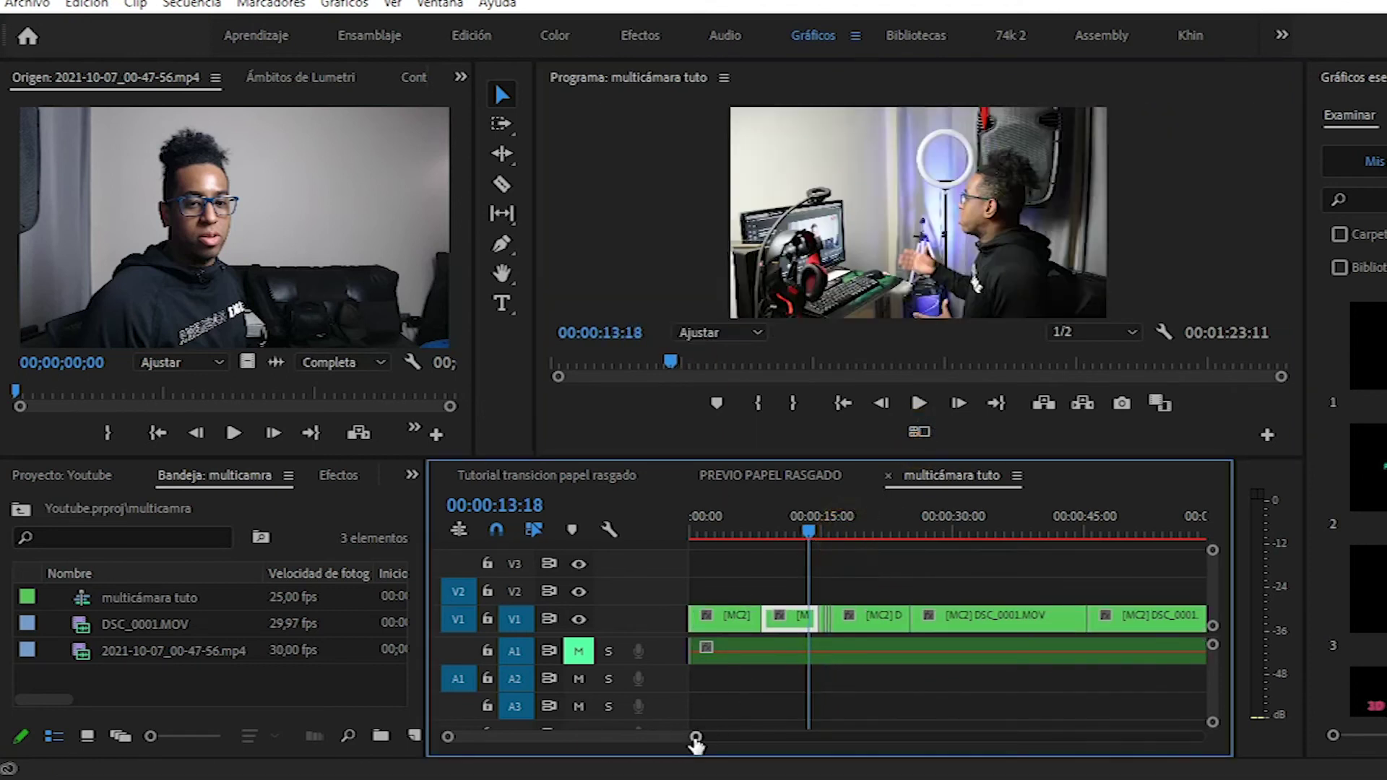
left_click_drag(695, 736, 598, 736)
left_click_drag(952, 530, 990, 531)
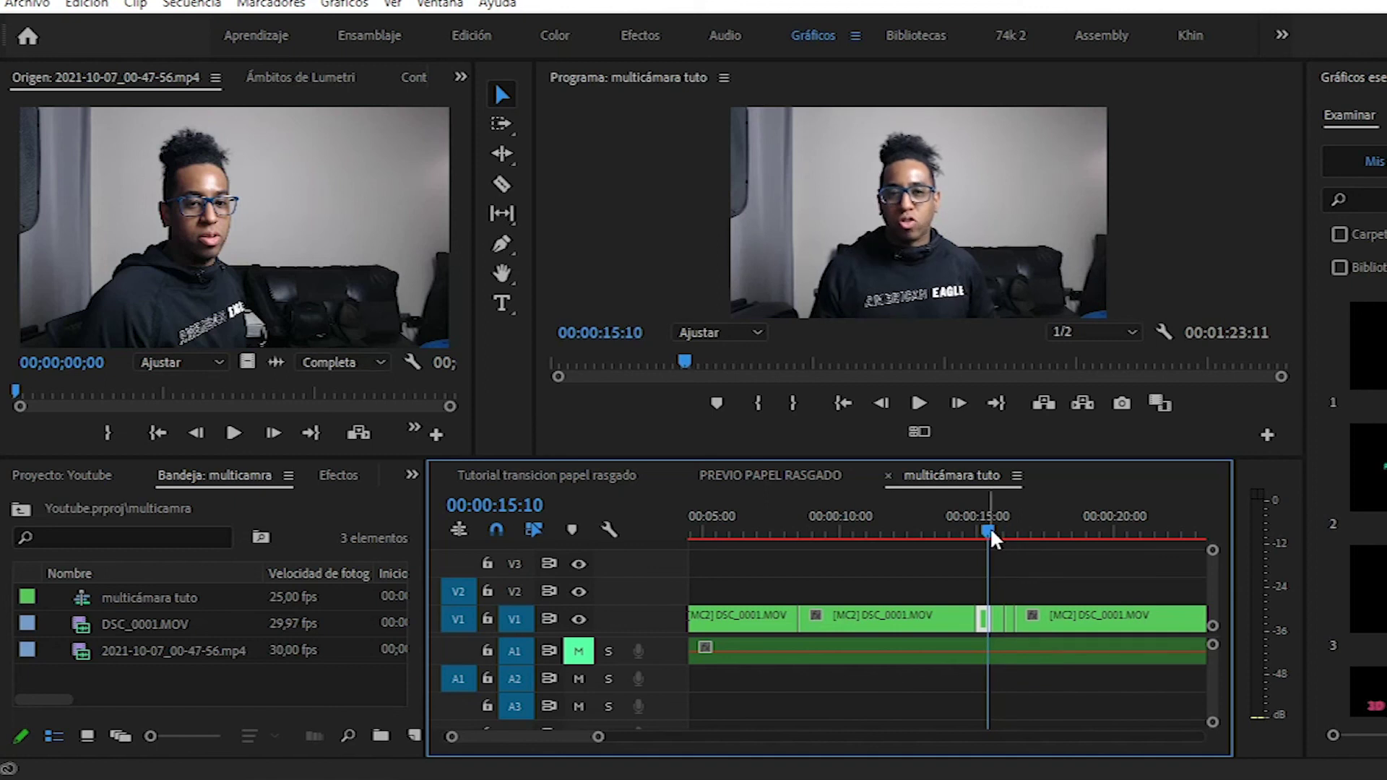
key("ctrl+z")
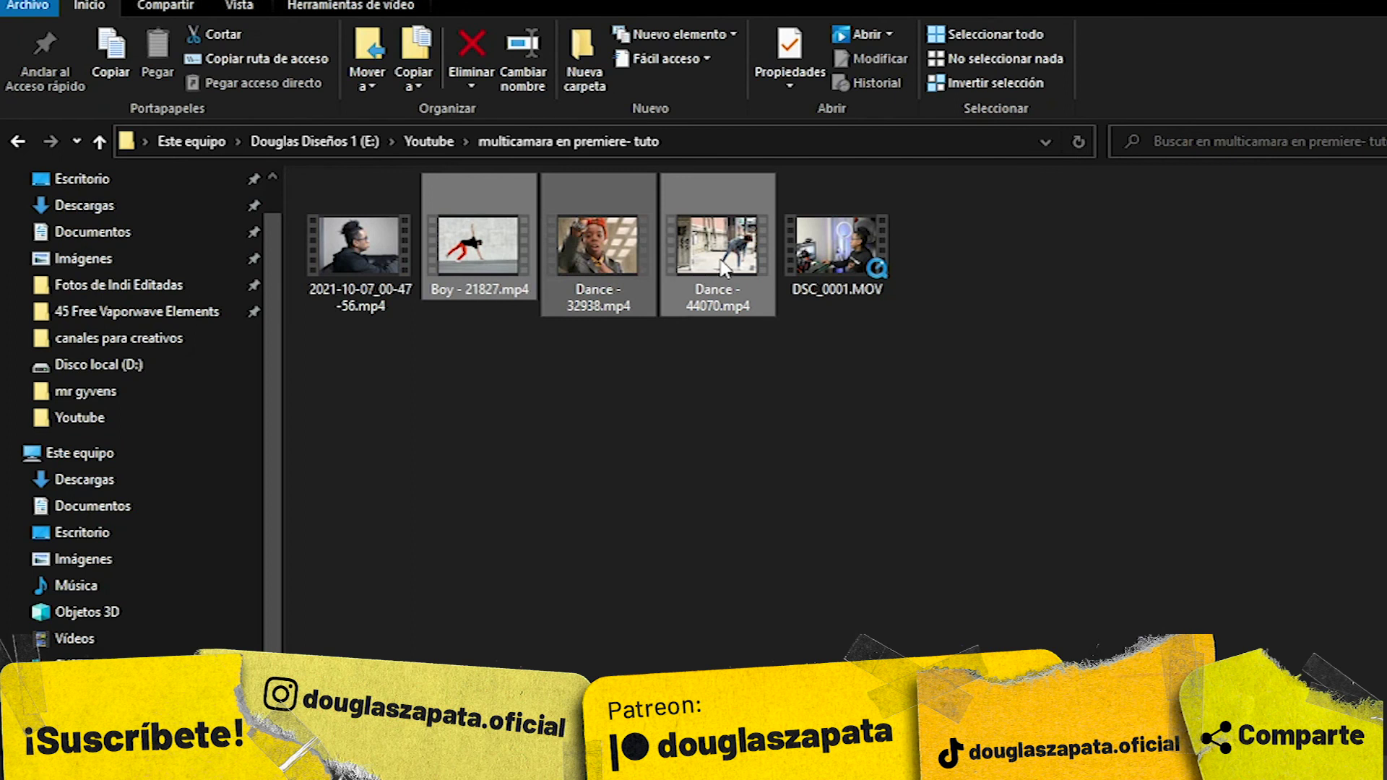
Drag Boy - 21827.mp4, Dance - 32938.mp4 and Dance - 44070.mp4 from Explorer into the Premiere project
left_click_drag(723, 269, 14, 455)
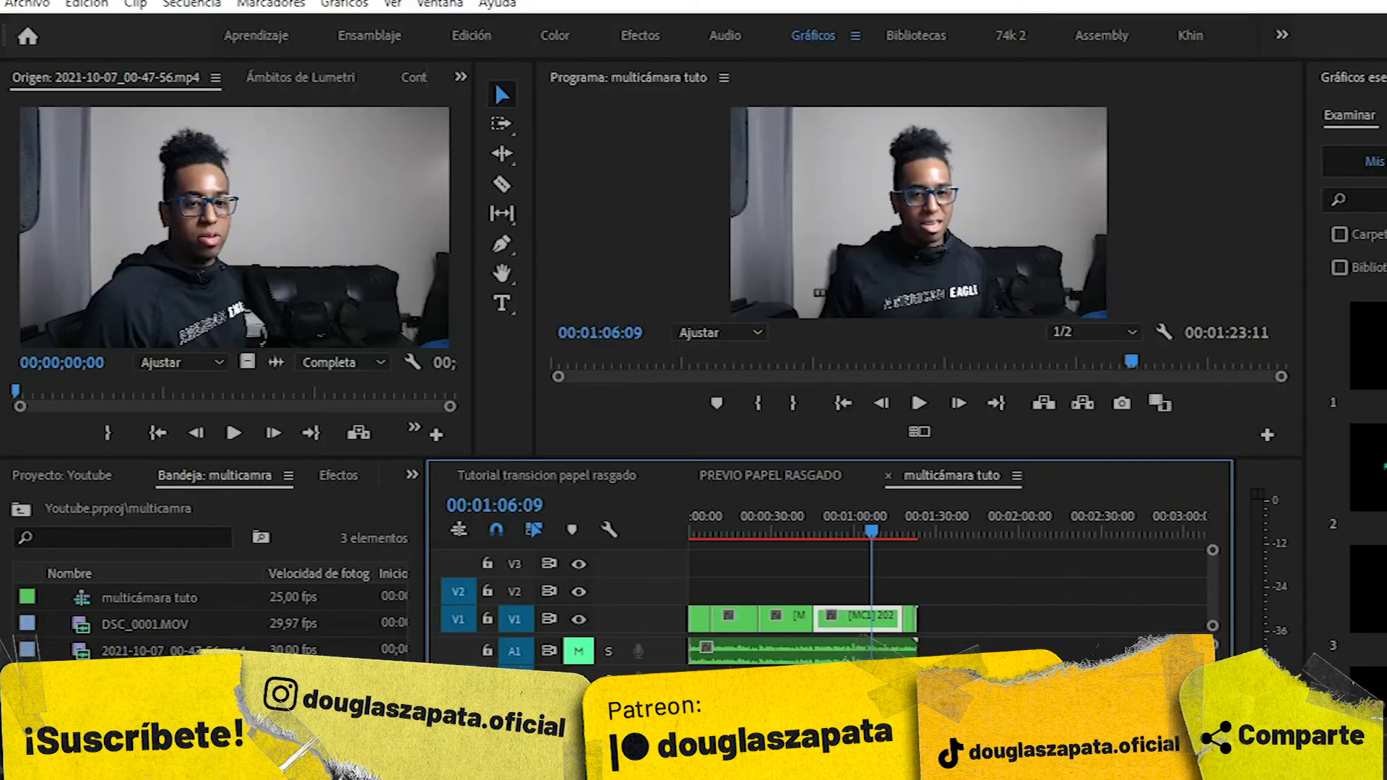
mouse_move(506, 647)
left_mouse_down()
mouse_move(163, 632)
mouse_move(1108, 634)
left_mouse_up()
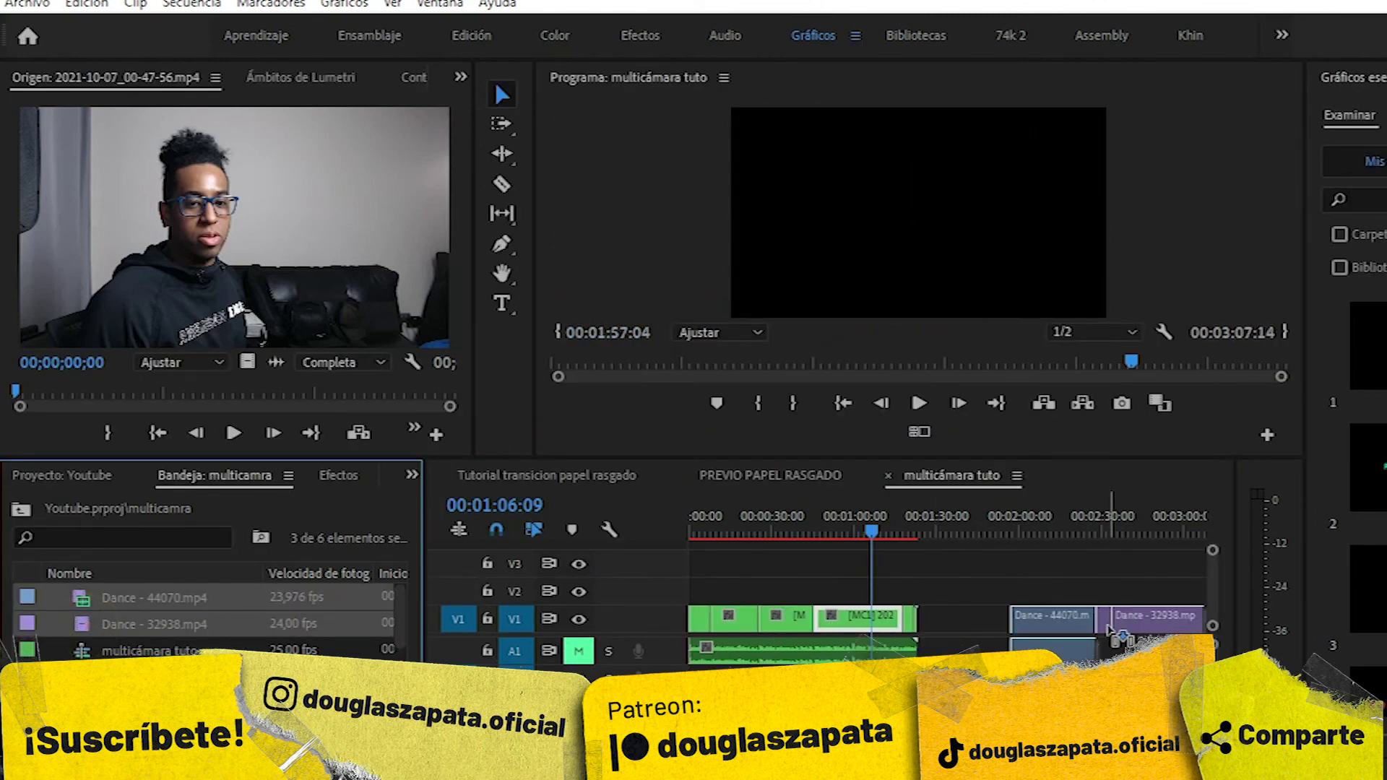
Stack the three dance clips on V1–V3 near 01:40 and preview them
left_click(1067, 532)
right_click(1068, 618)
left_click(1105, 353)
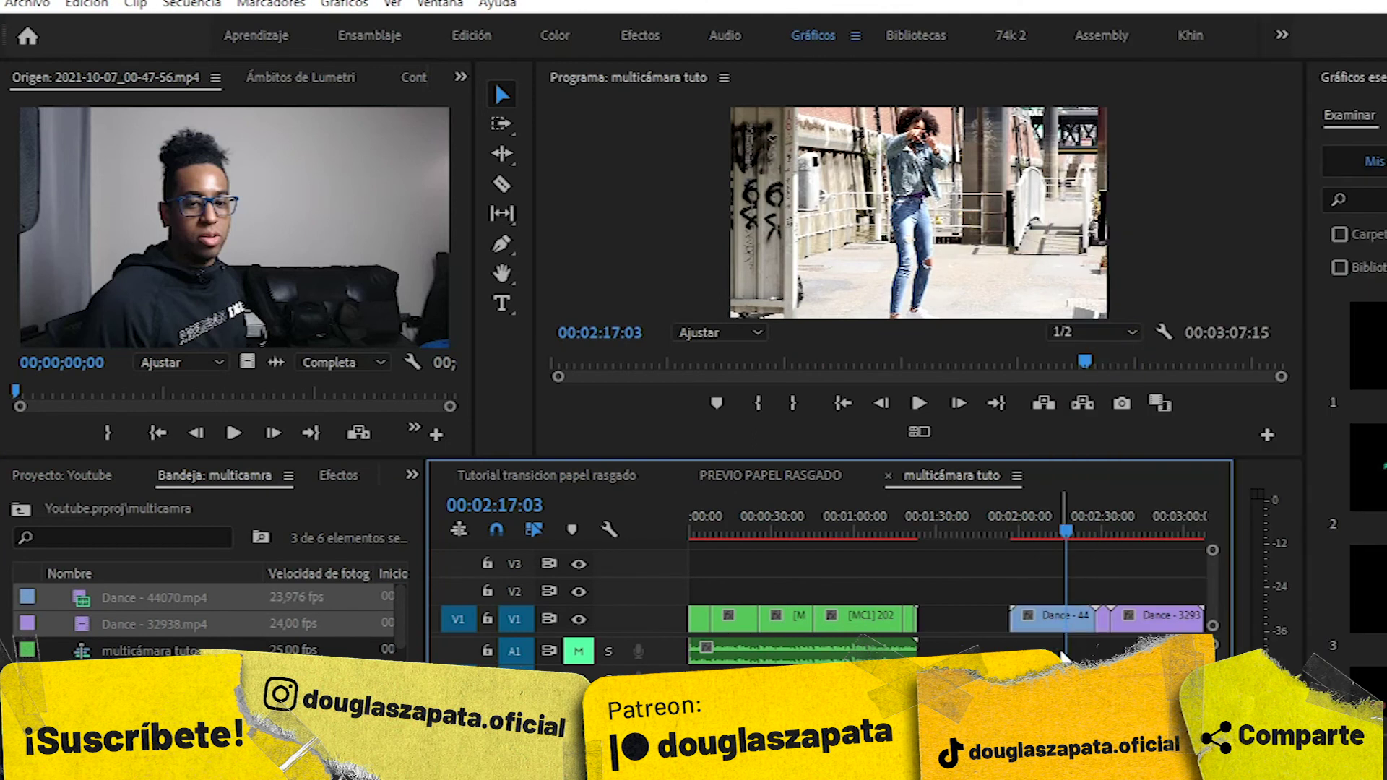
key("=")
key("Down")
left_click_drag(984, 625, 1030, 614)
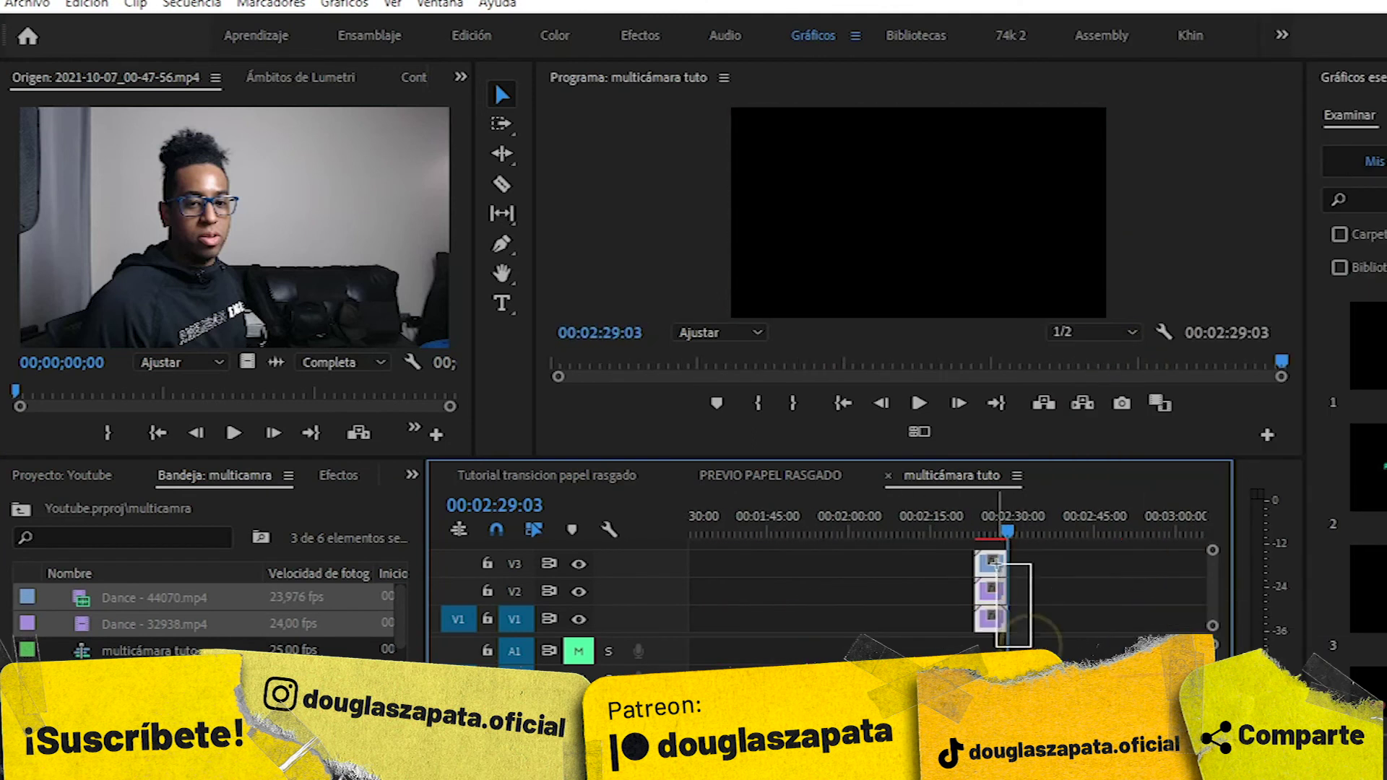
left_click_drag(1028, 562, 915, 562)
left_click(918, 402)
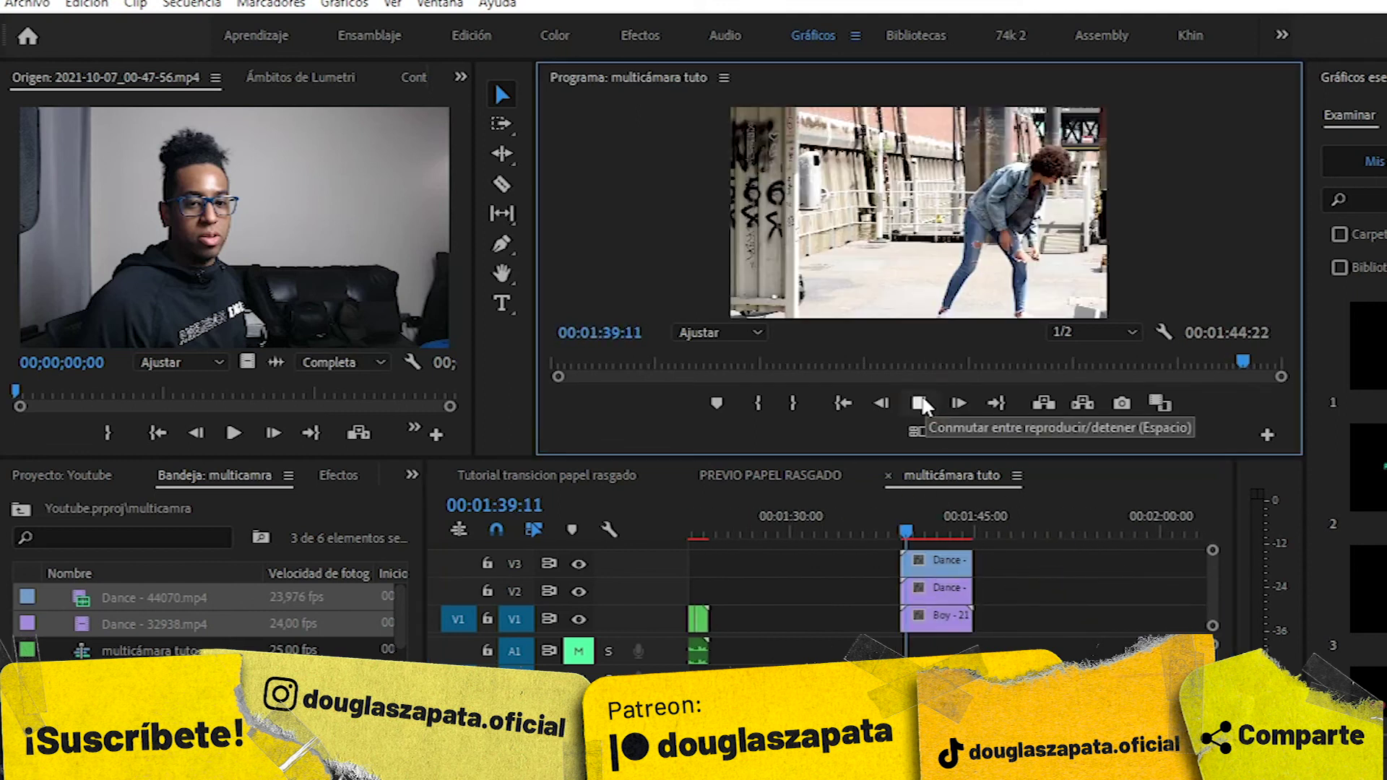
Nest the stacked clips into a single 'Secuencia anidada 39' clip on V1
right_click(943, 578)
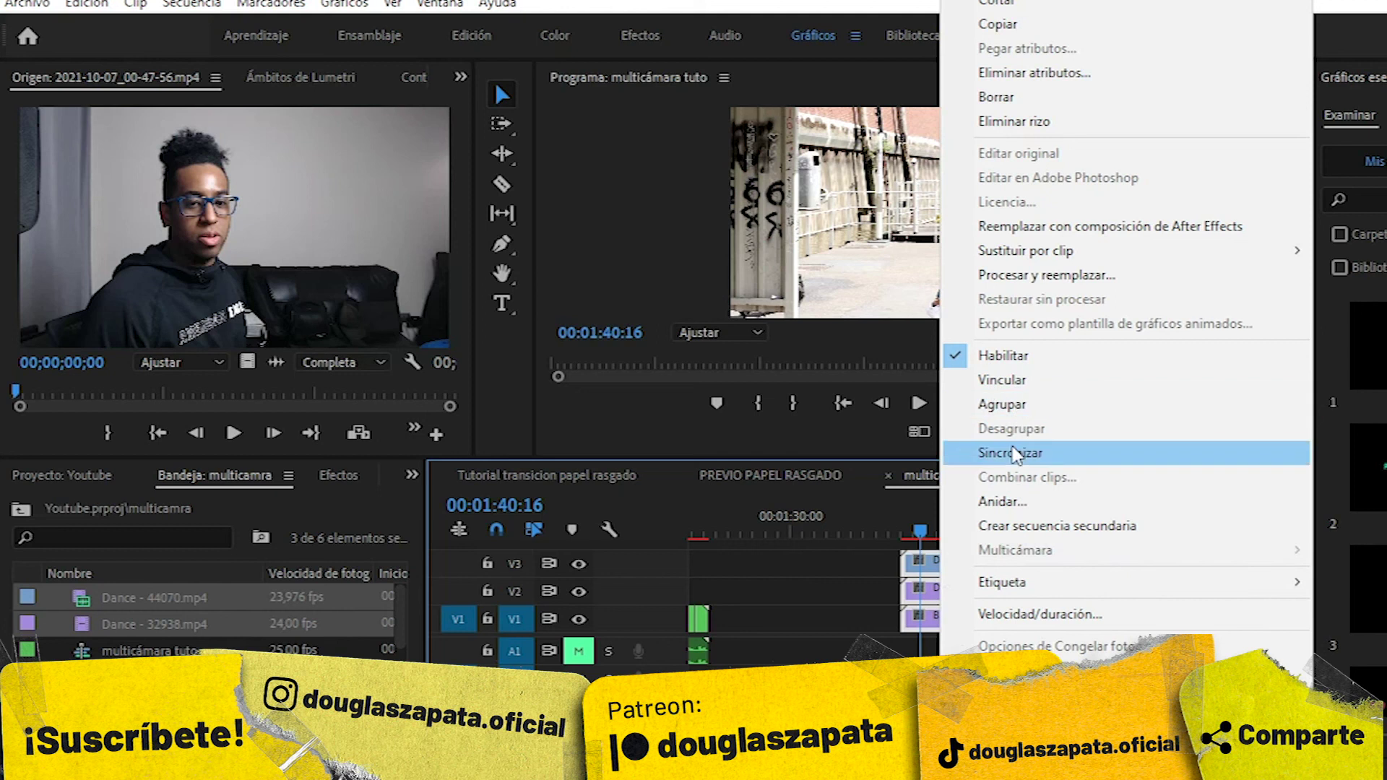
left_click(997, 500)
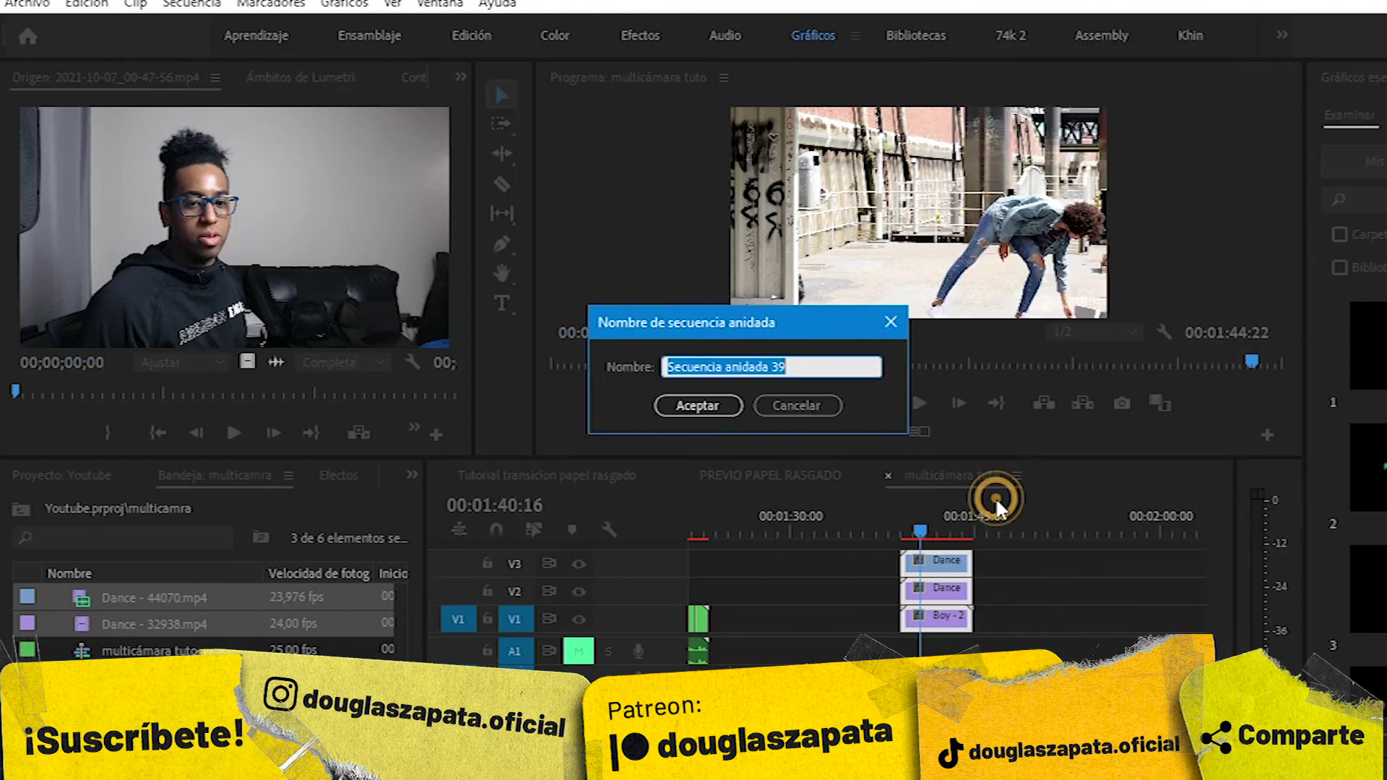
left_click(679, 408)
left_click(943, 620)
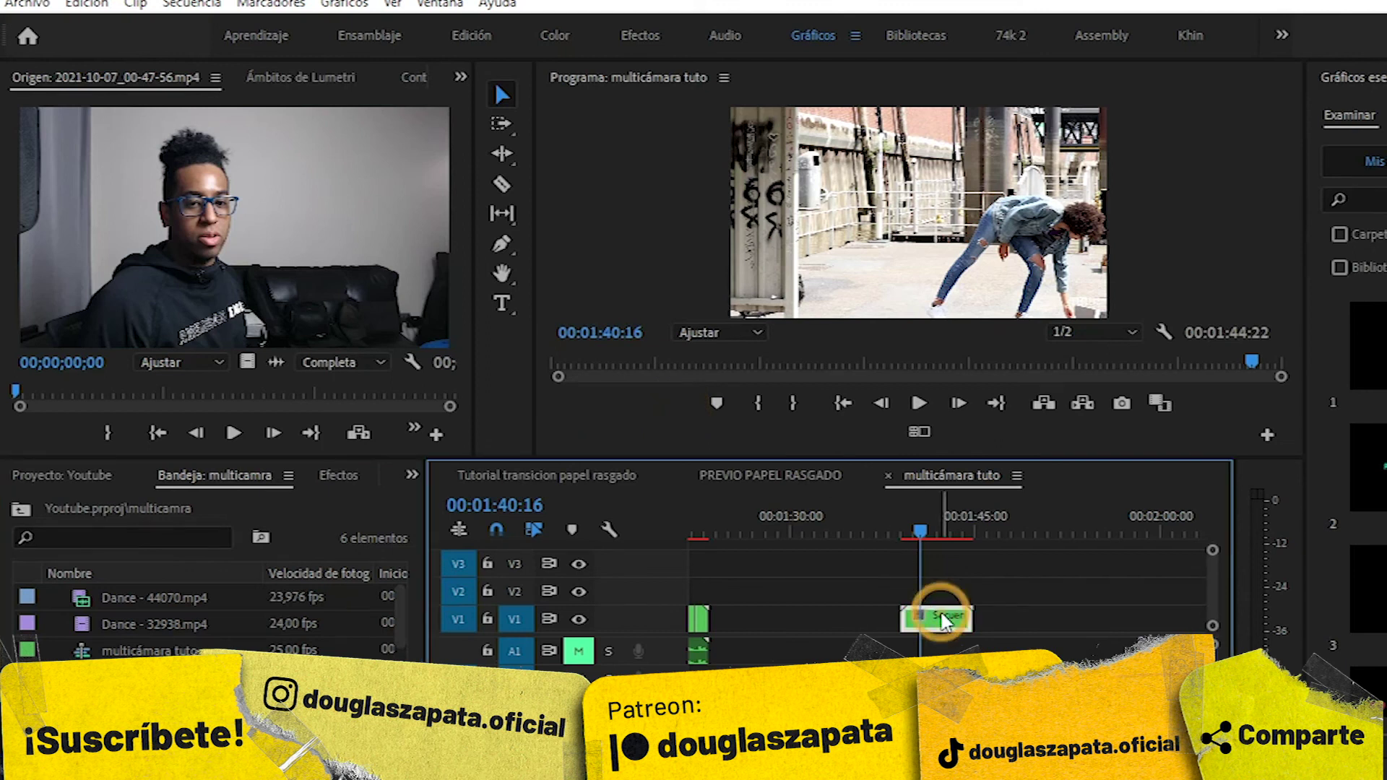
Enable Multicámara on the nested dance clip and show the camera angle grid
right_click(945, 620)
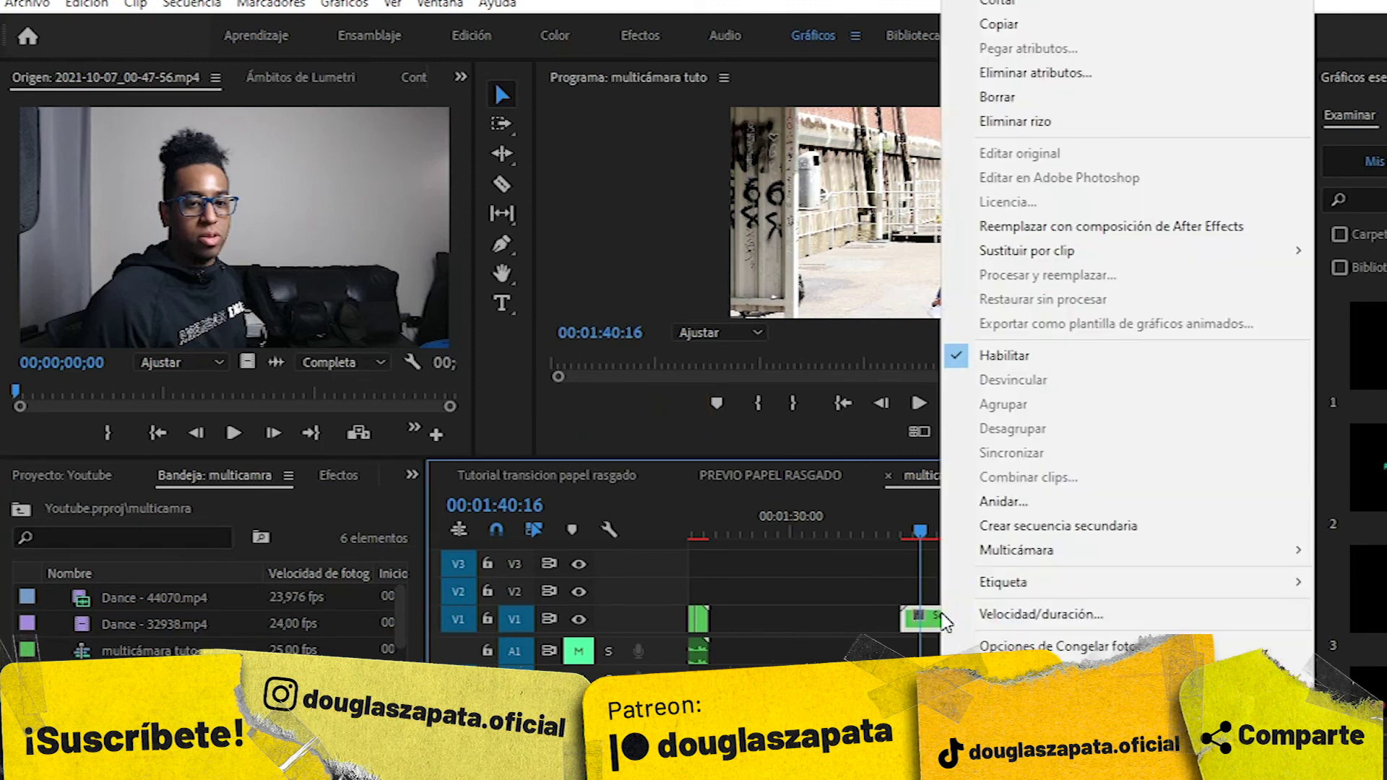
mouse_move(1047, 552)
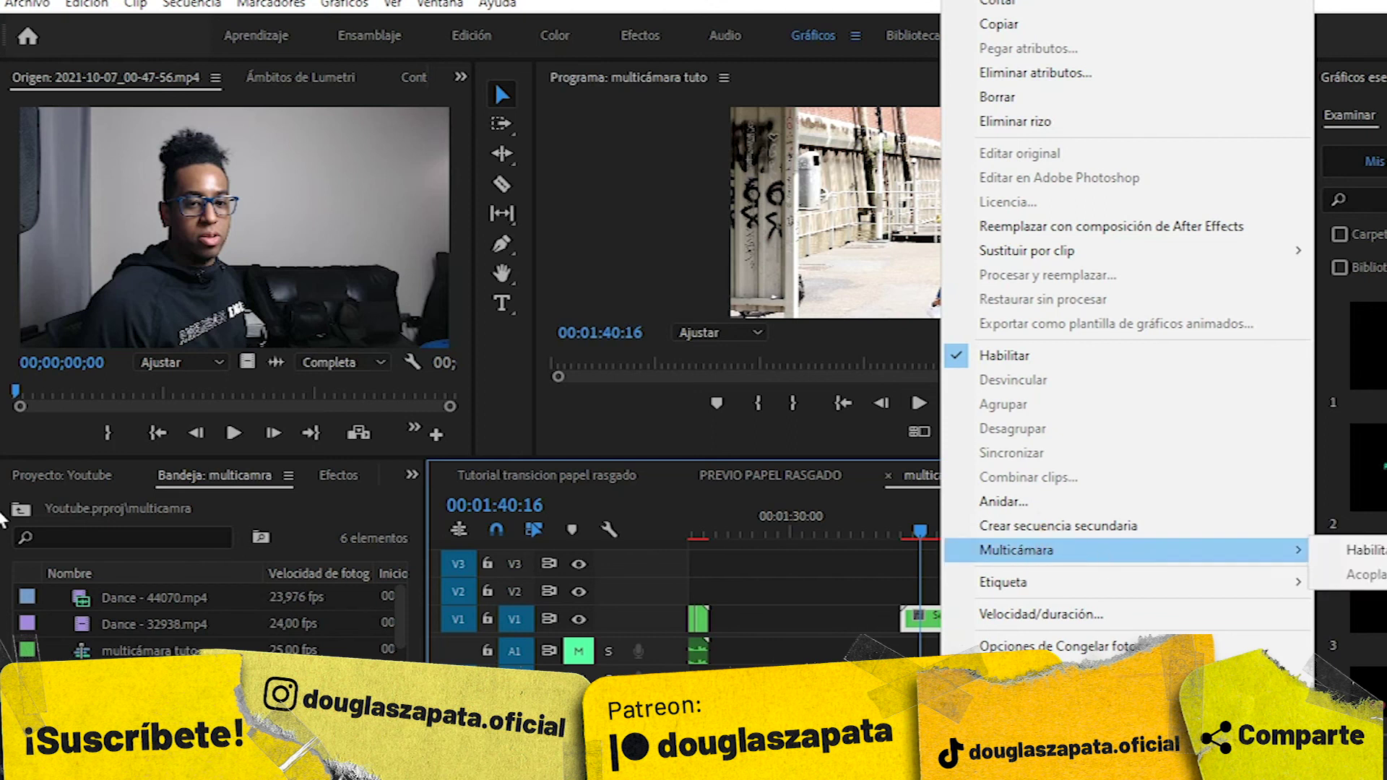
left_click(1379, 552)
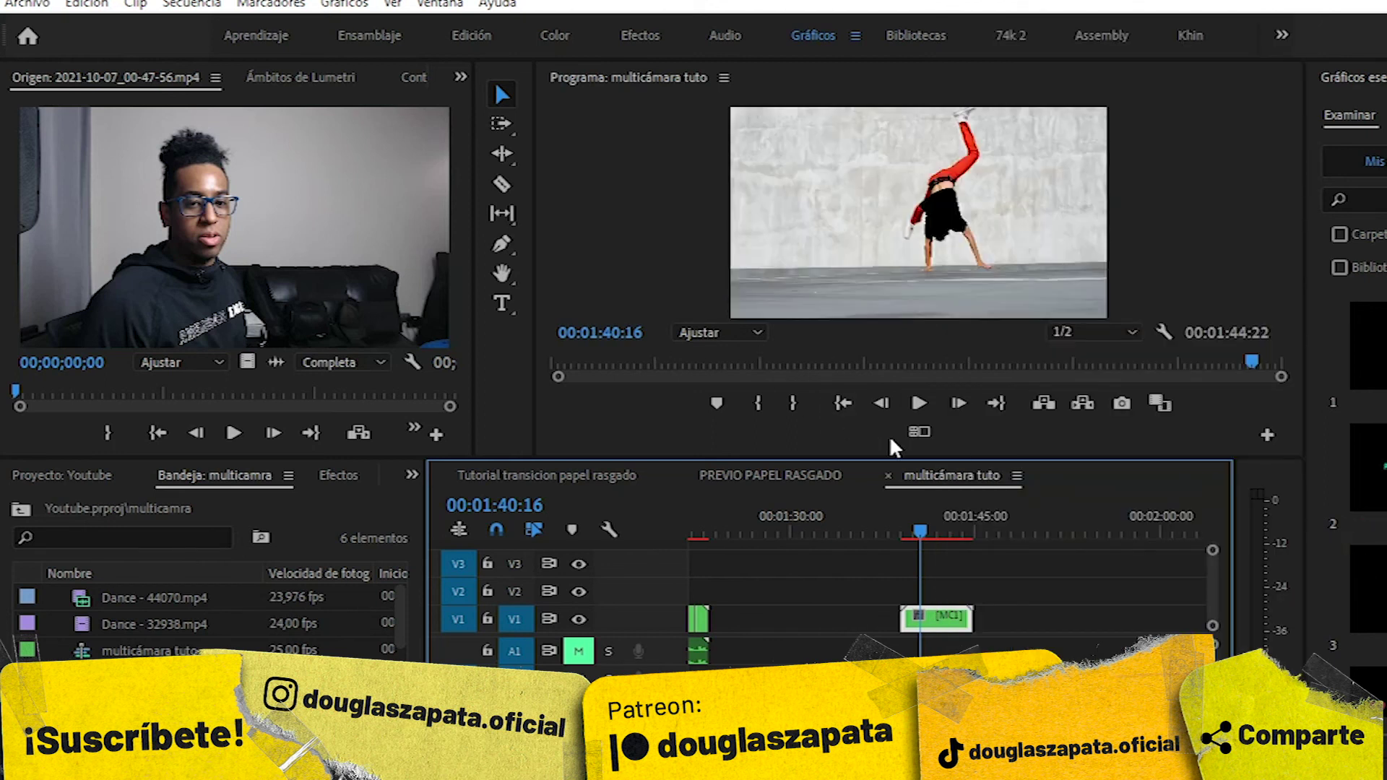
left_click(916, 433)
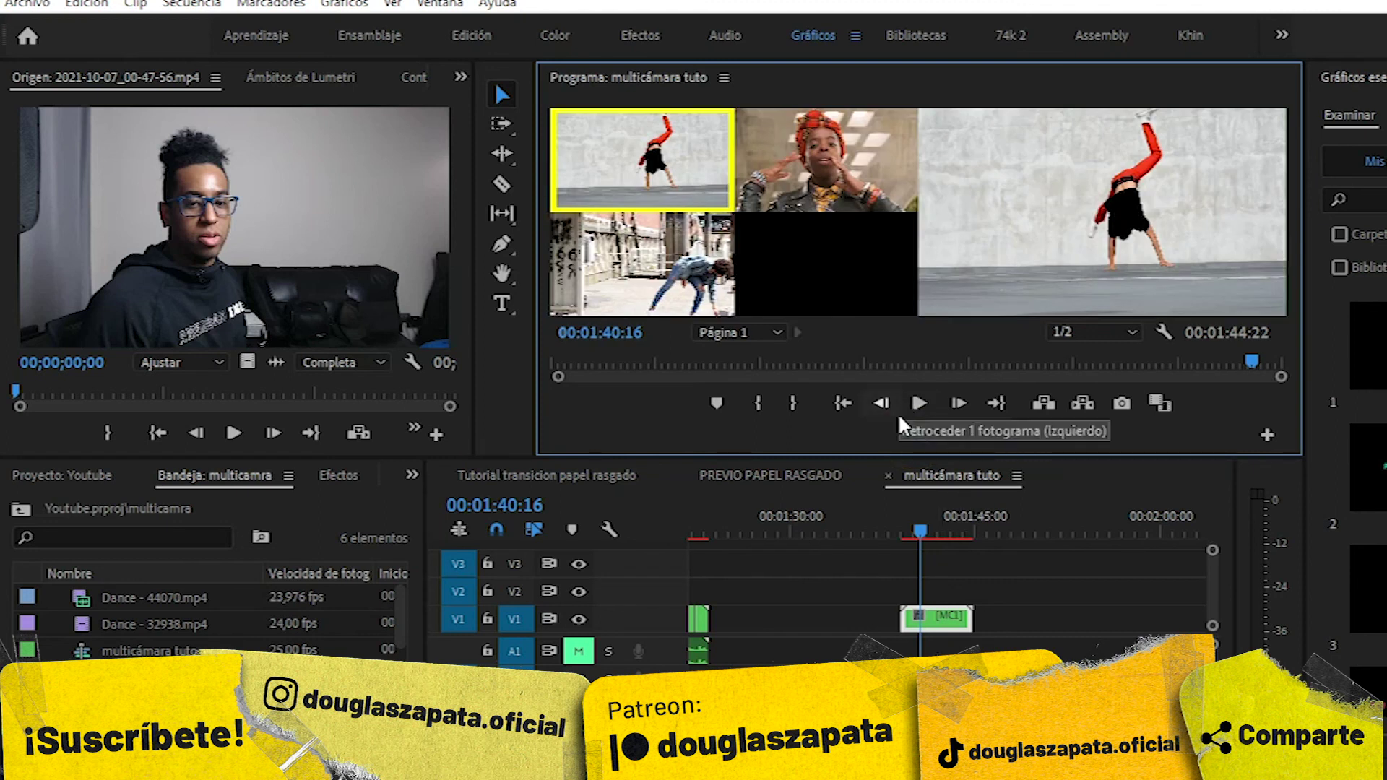
From the dance clip start, live-cut angles 2, 1, 2, 3, 2, 3, 2, 1 during playback
left_click(903, 521)
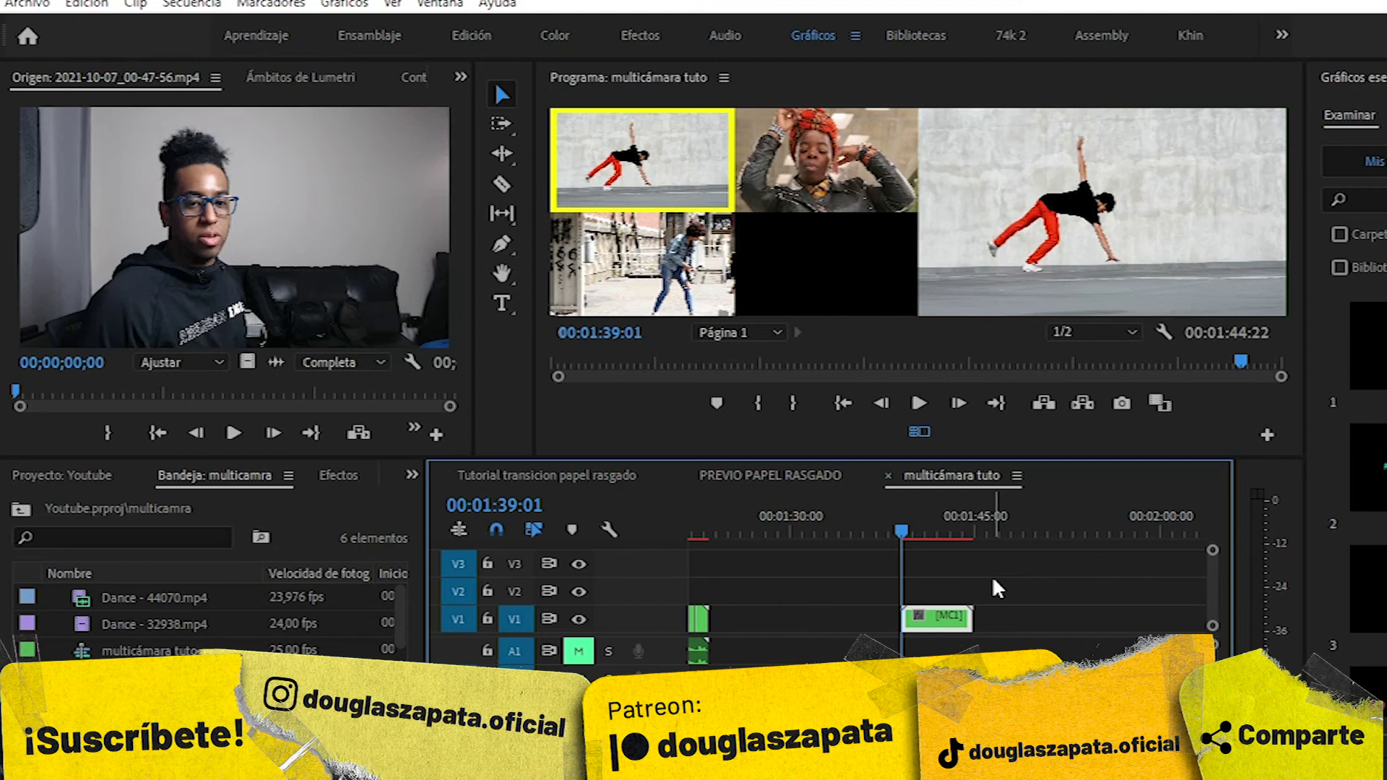
key("space")
key("2")
key("1")
key("2")
key("3")
key("2")
key("3")
key("2")
key("1")
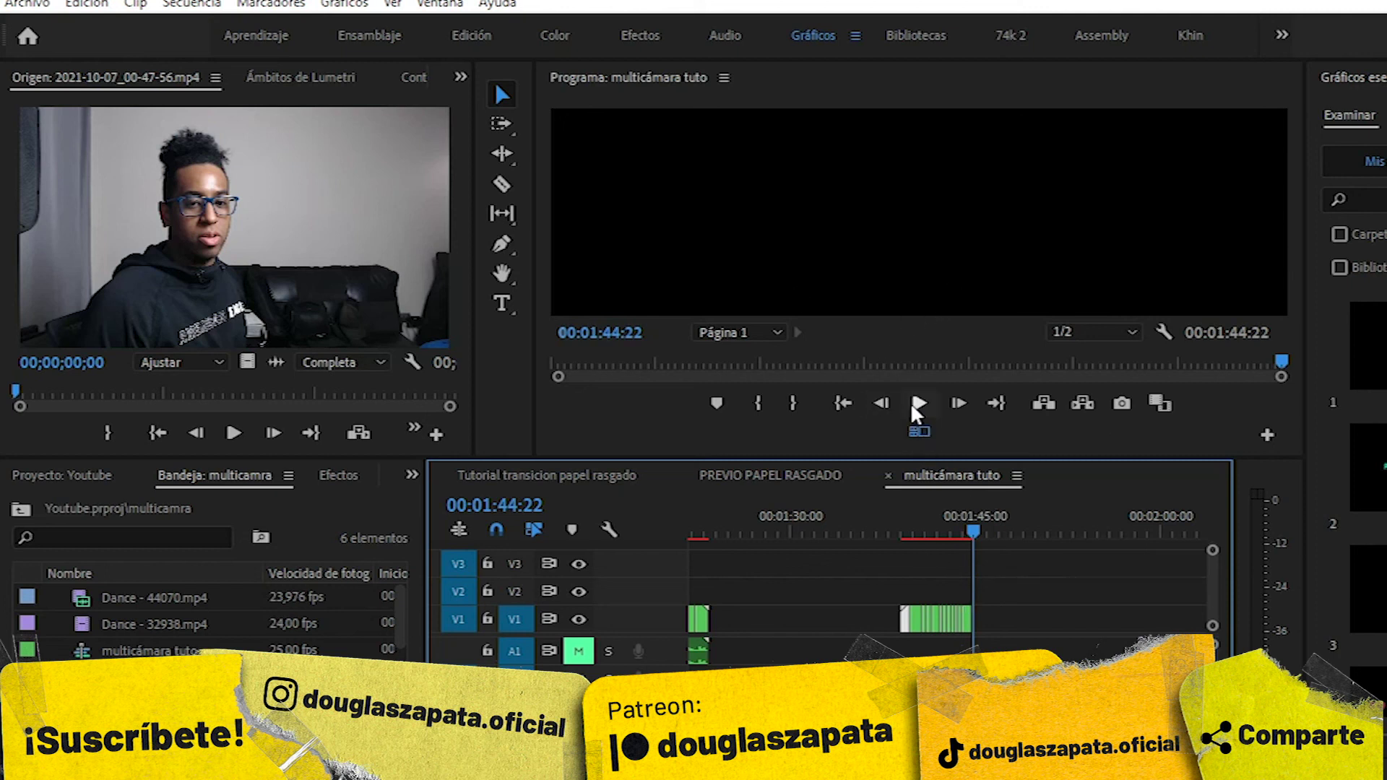
Leave multi-camera view and play back the camera-switched dance clip from its start
left_click(918, 431)
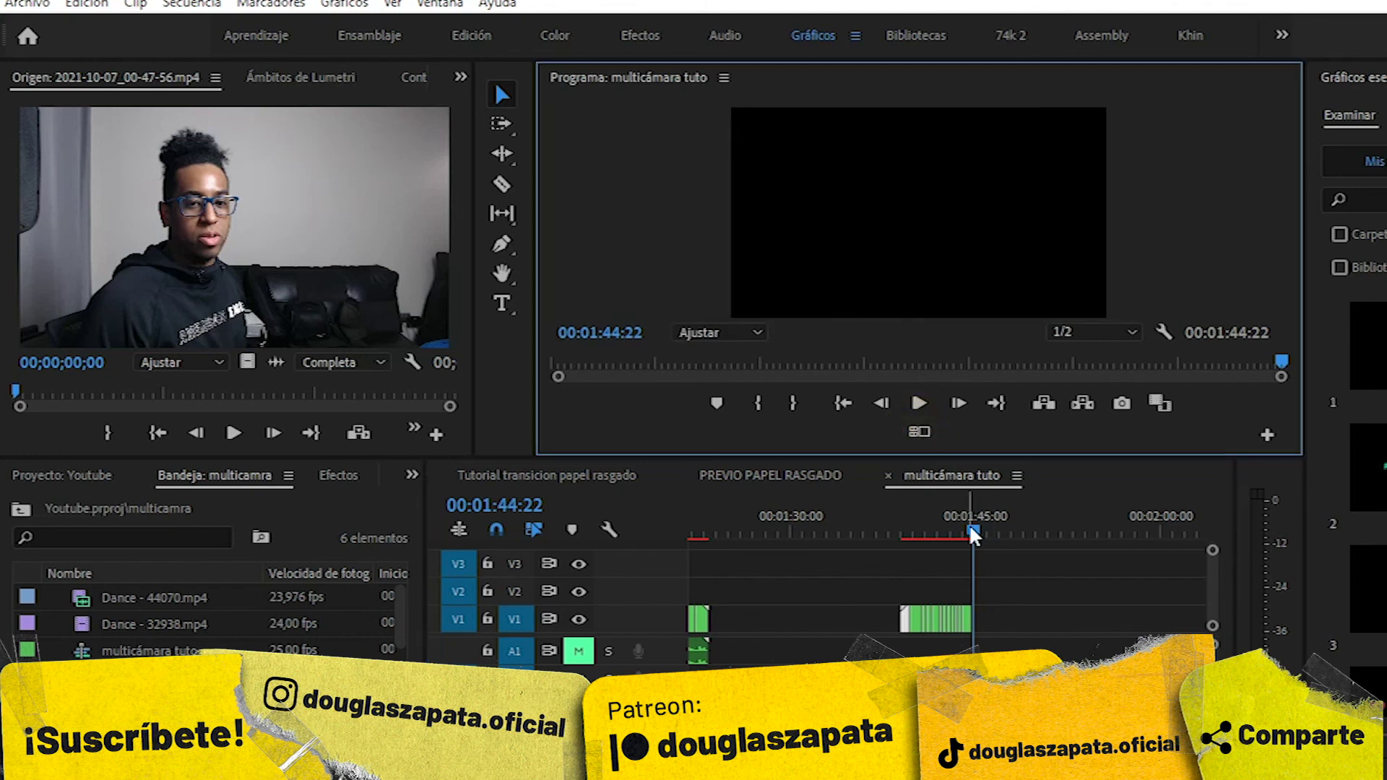
left_click_drag(972, 535, 899, 534)
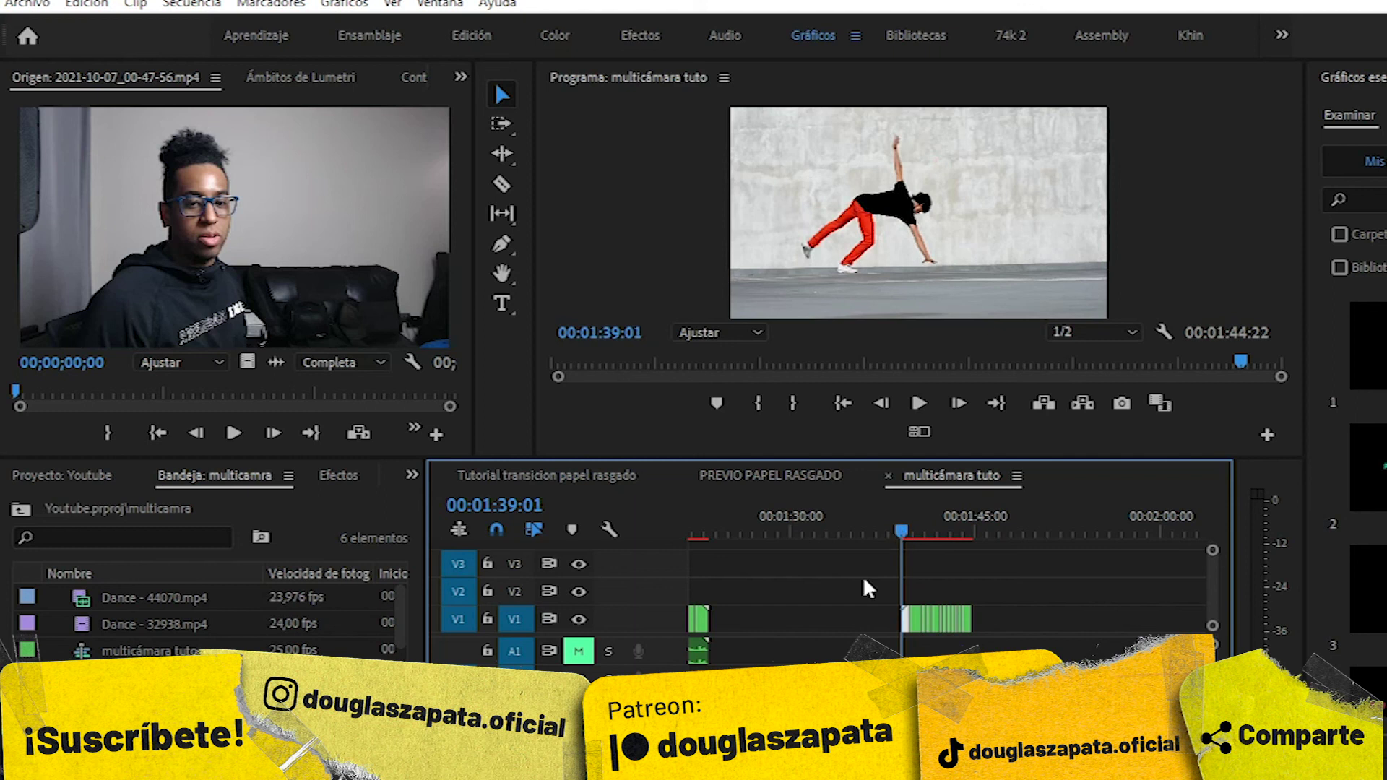
key("equal")
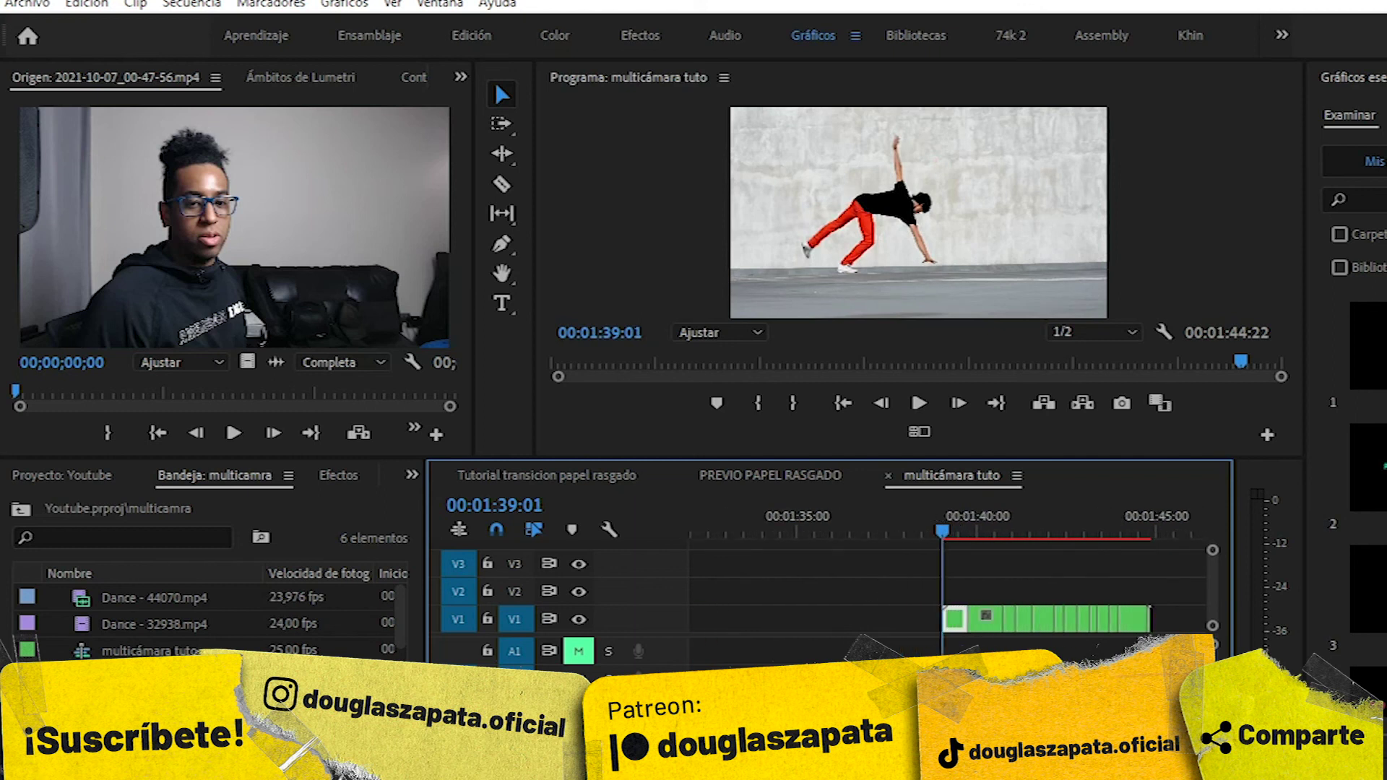
left_click(913, 411)
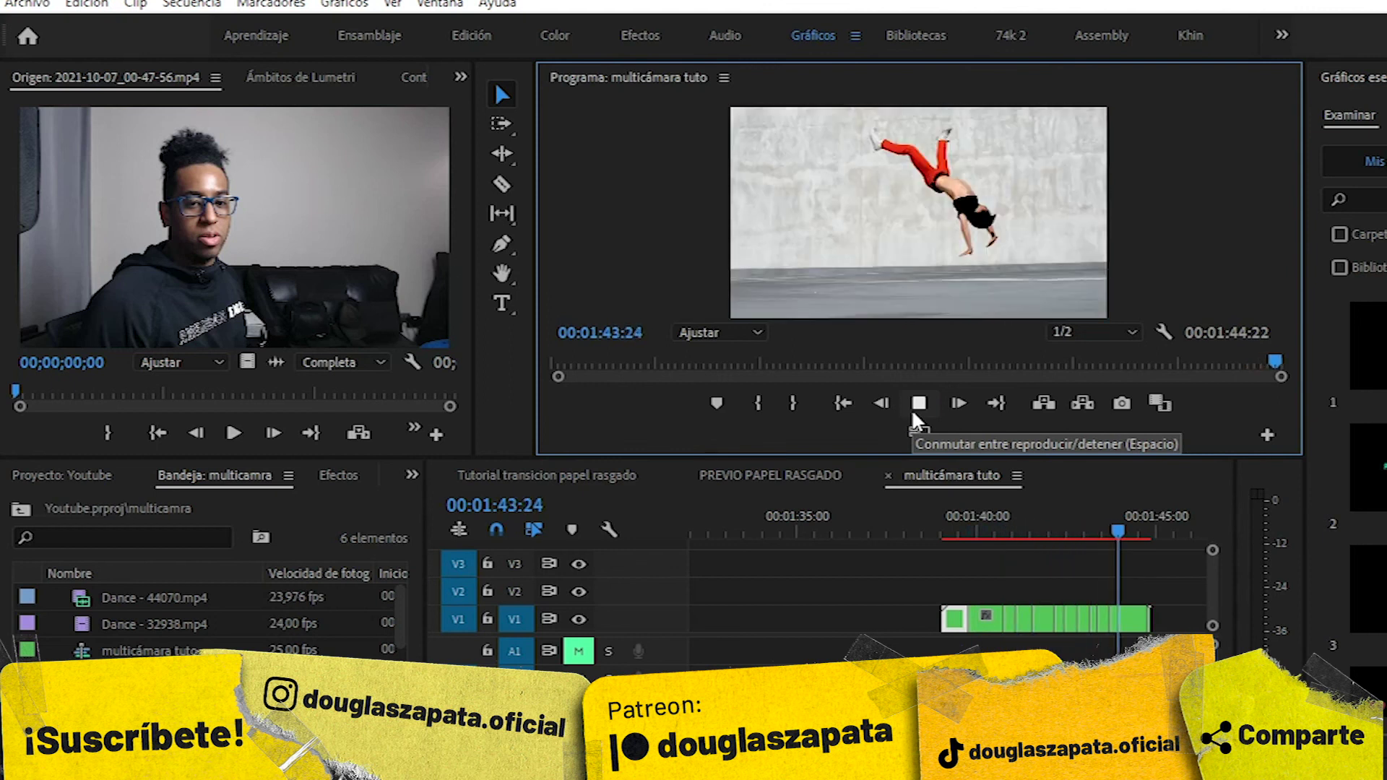
left_click(917, 403)
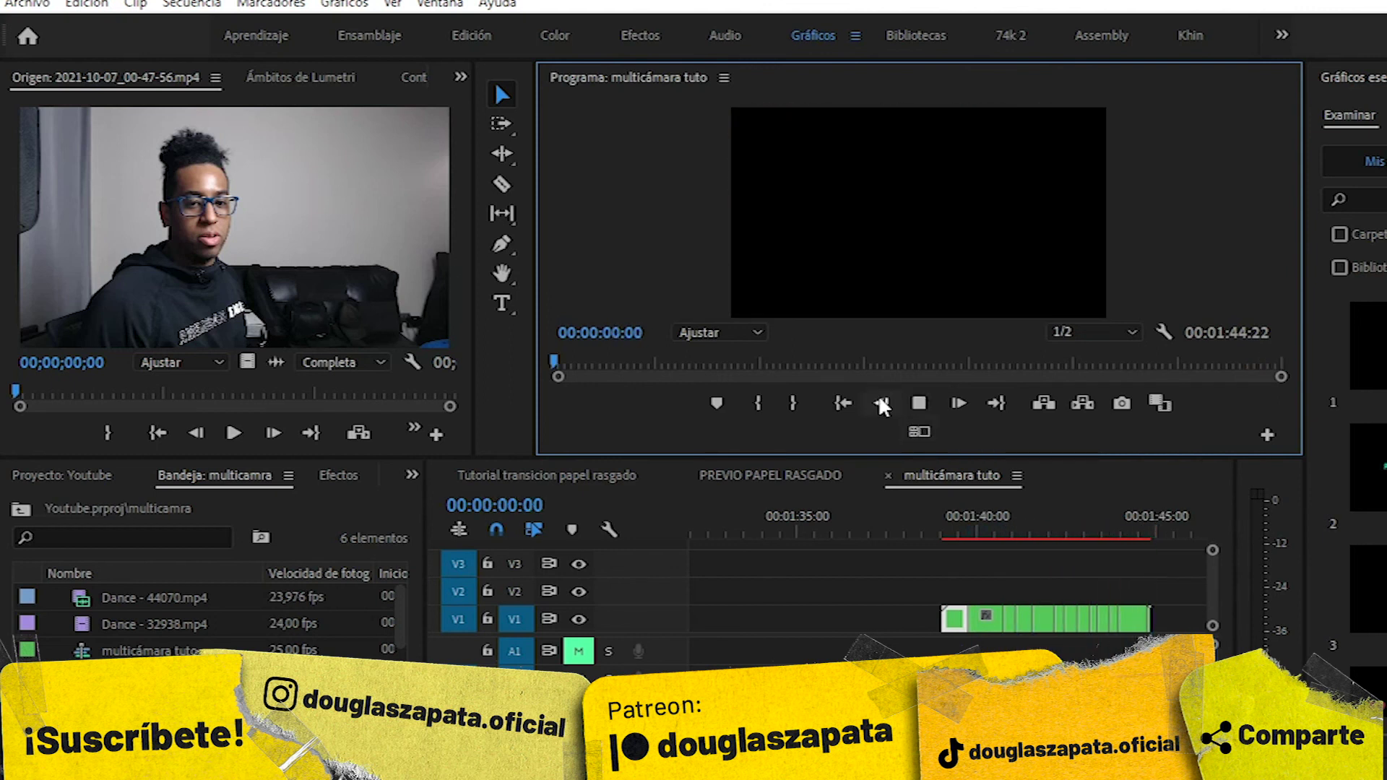
key("space")
Unmute track A1 and replay the dance multicam clip from 01:39:01
scroll(946, 577, "right", 3)
scroll(946, 578, "right", 15)
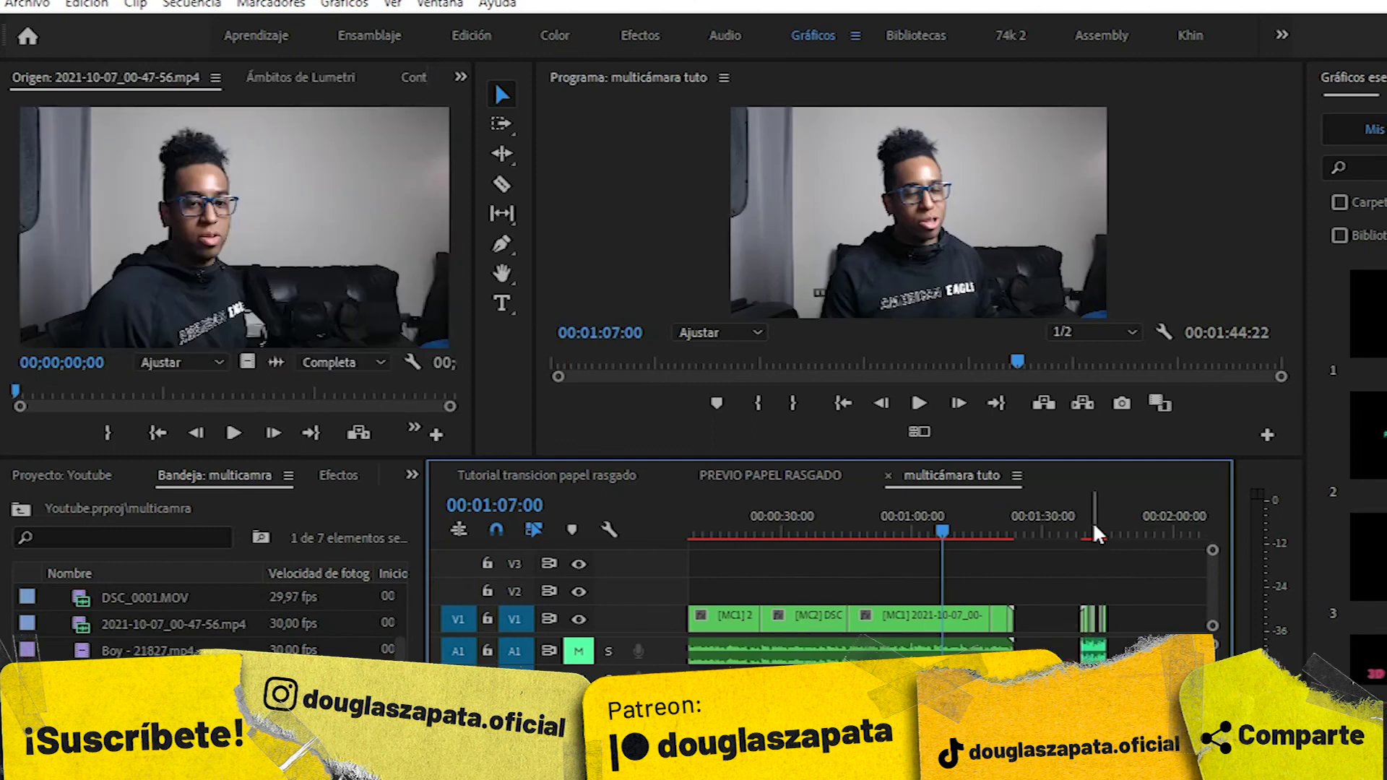
left_click(1088, 524)
left_click_drag(1088, 524, 1086, 524)
key("equal")
key("equal")
key("equal")
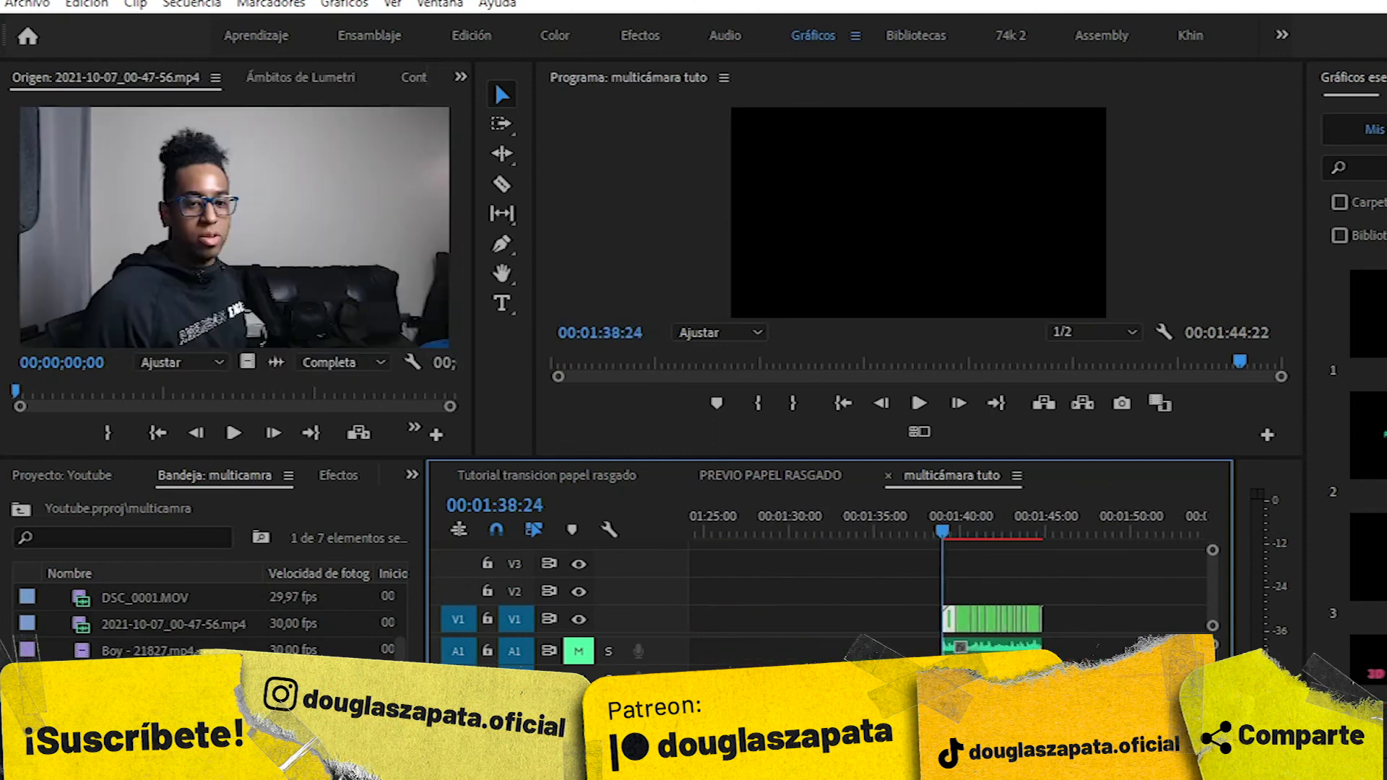
left_click(922, 402)
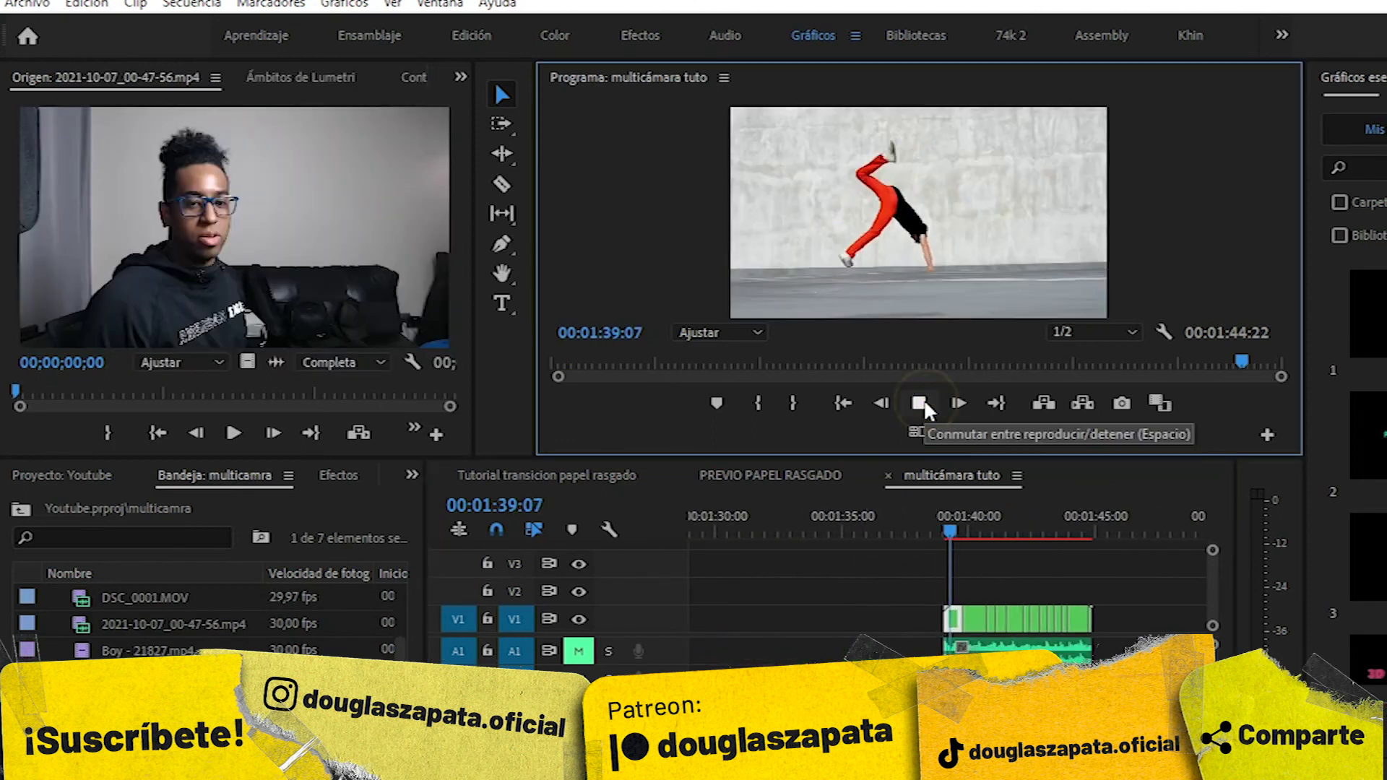
left_click(578, 651)
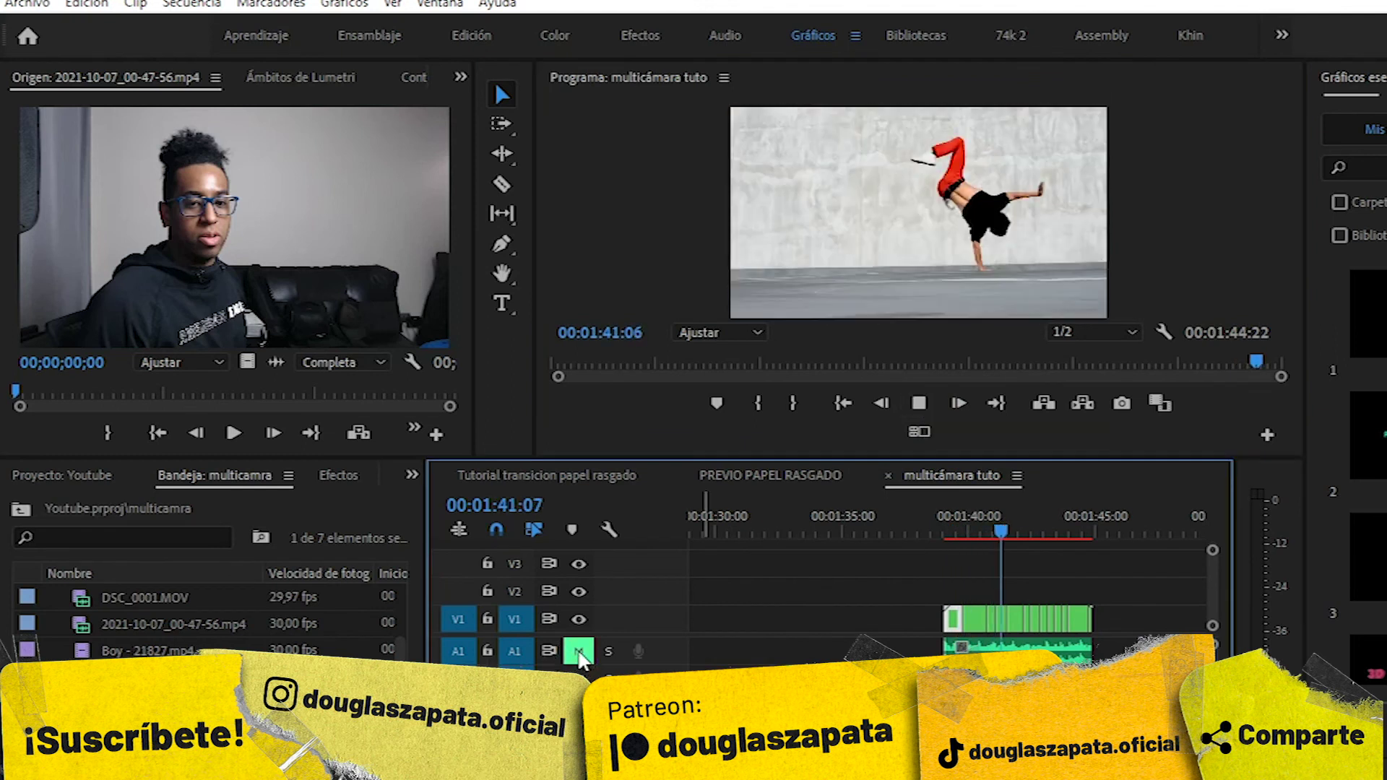
left_click_drag(1040, 527, 941, 529)
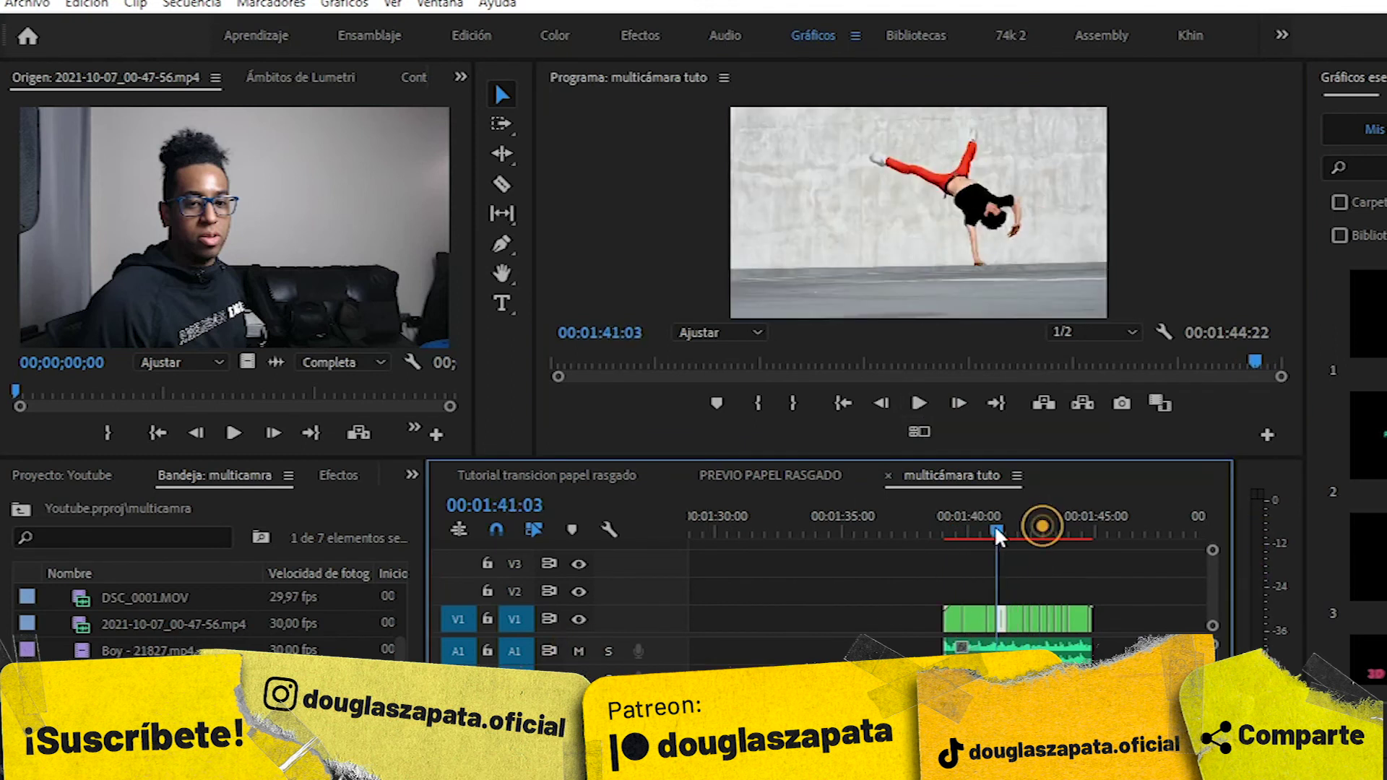
key("space")
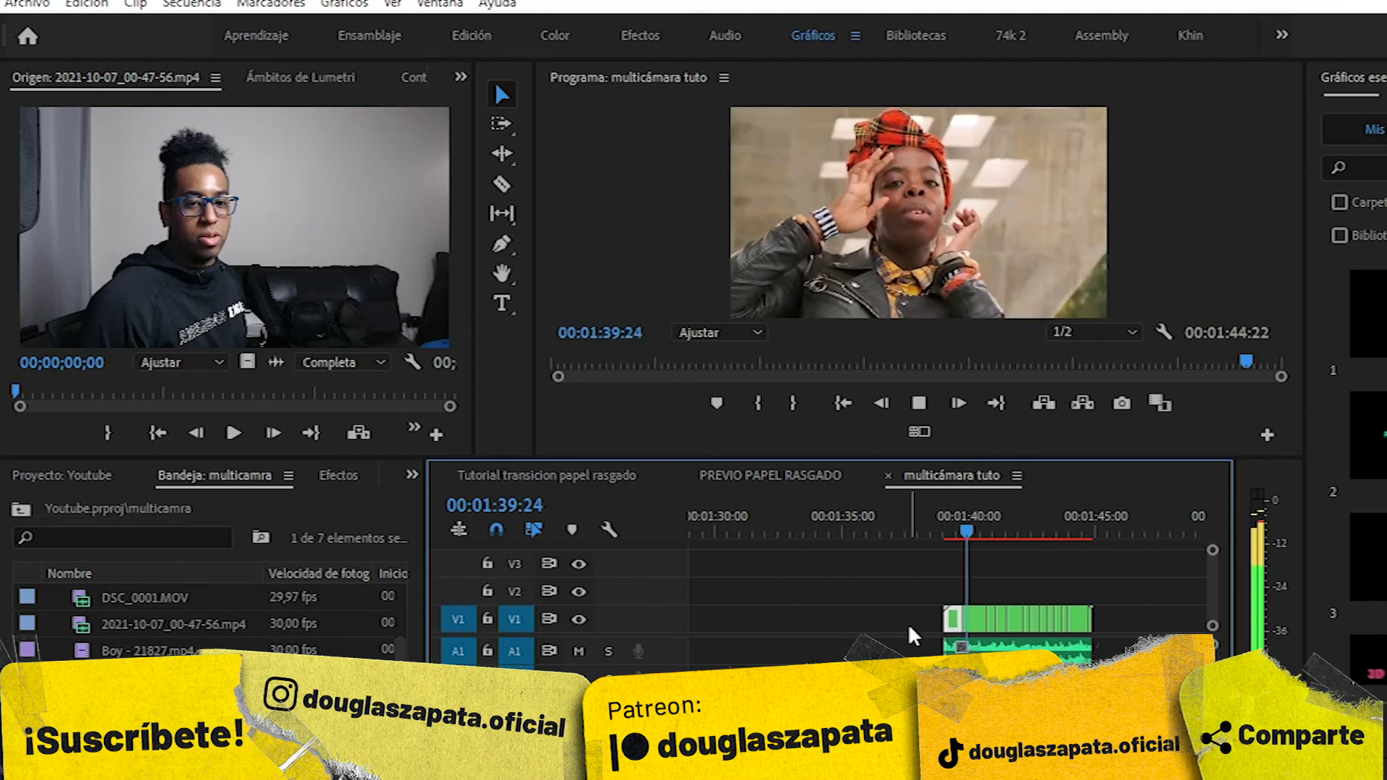